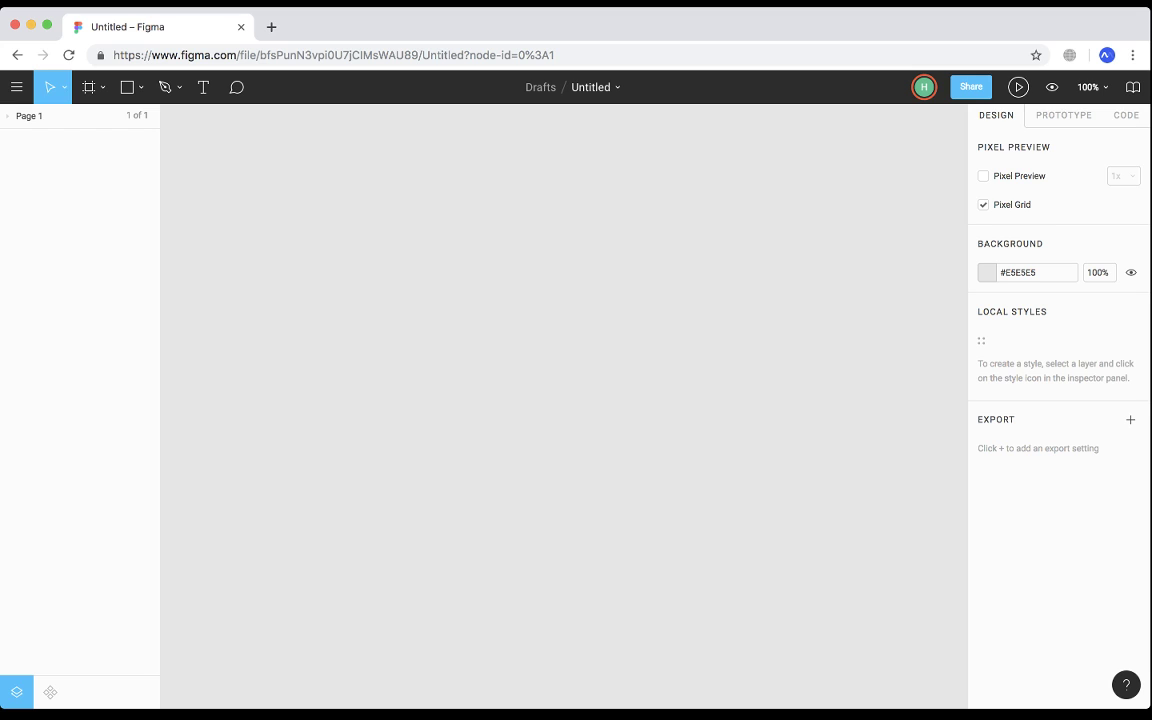
Create a phone frame on the canvas and switch its preset to Android, 360×640.
{"action": "left_click", "coordinate": [103, 88]}
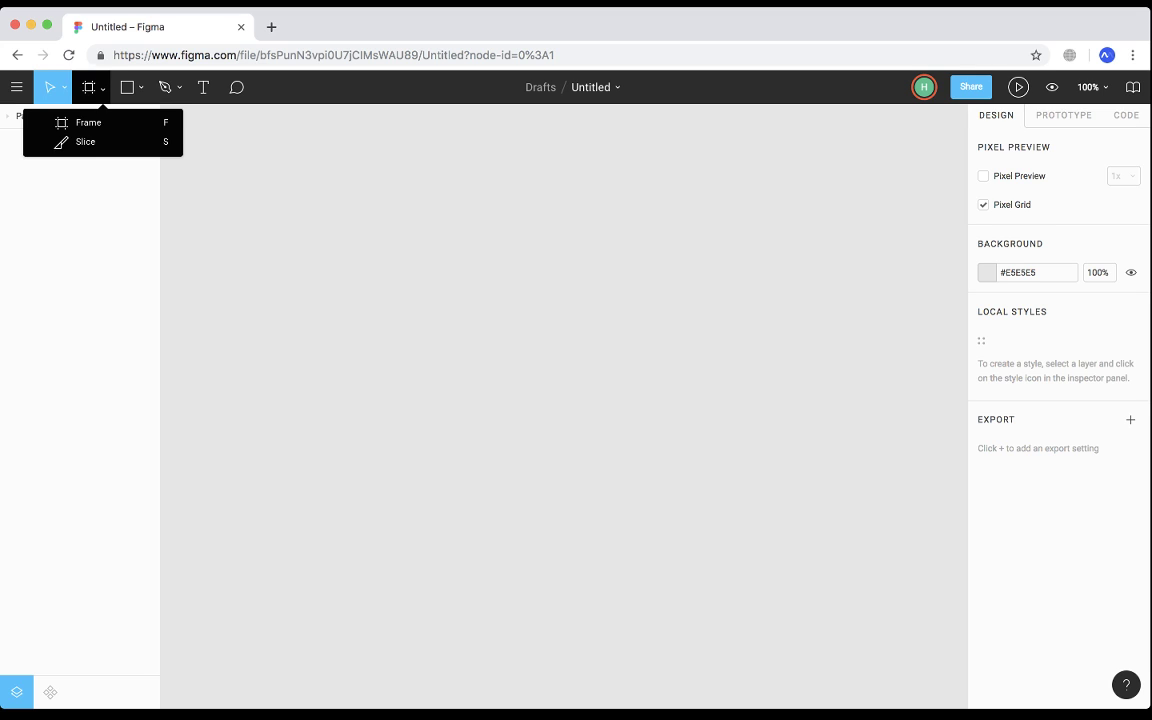
{"action": "left_click", "coordinate": [89, 123]}
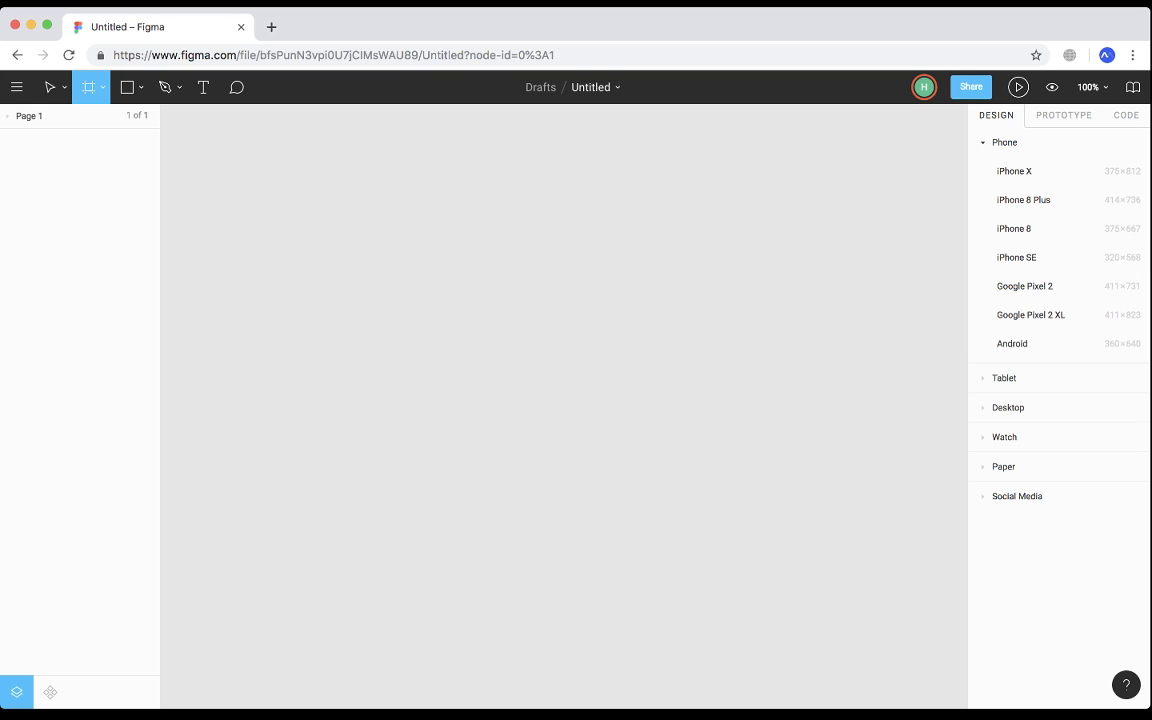
{"action": "left_click", "coordinate": [1014, 171]}
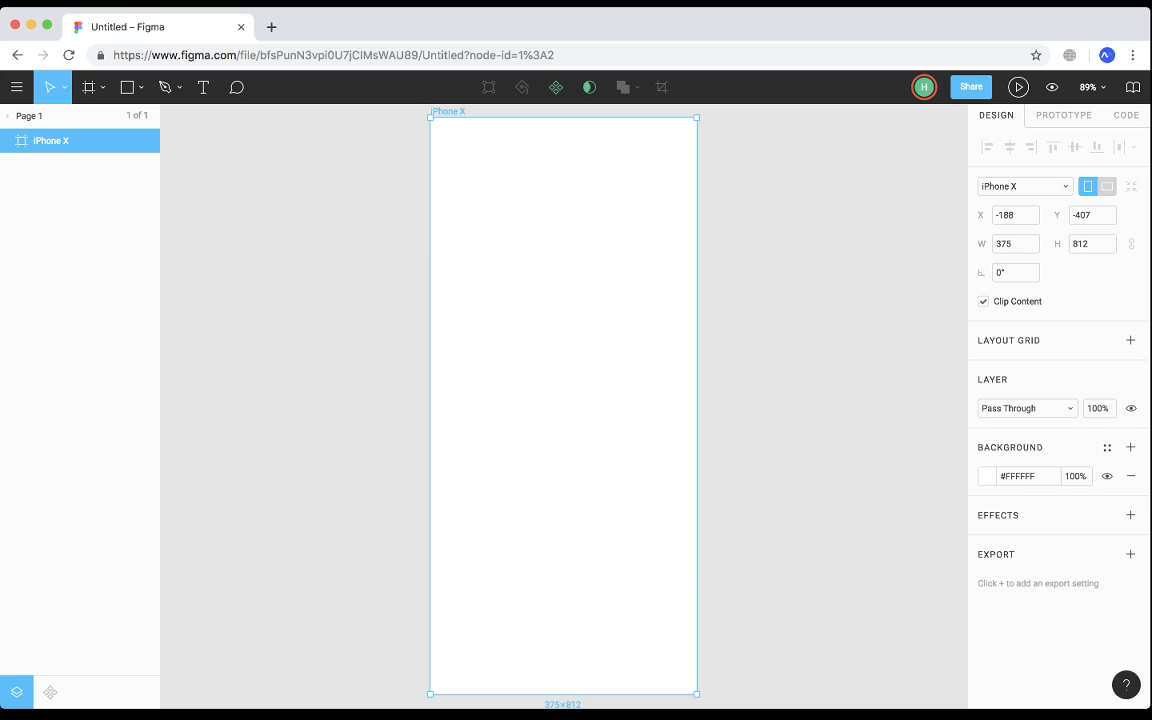
{"action": "left_click", "coordinate": [1025, 187]}
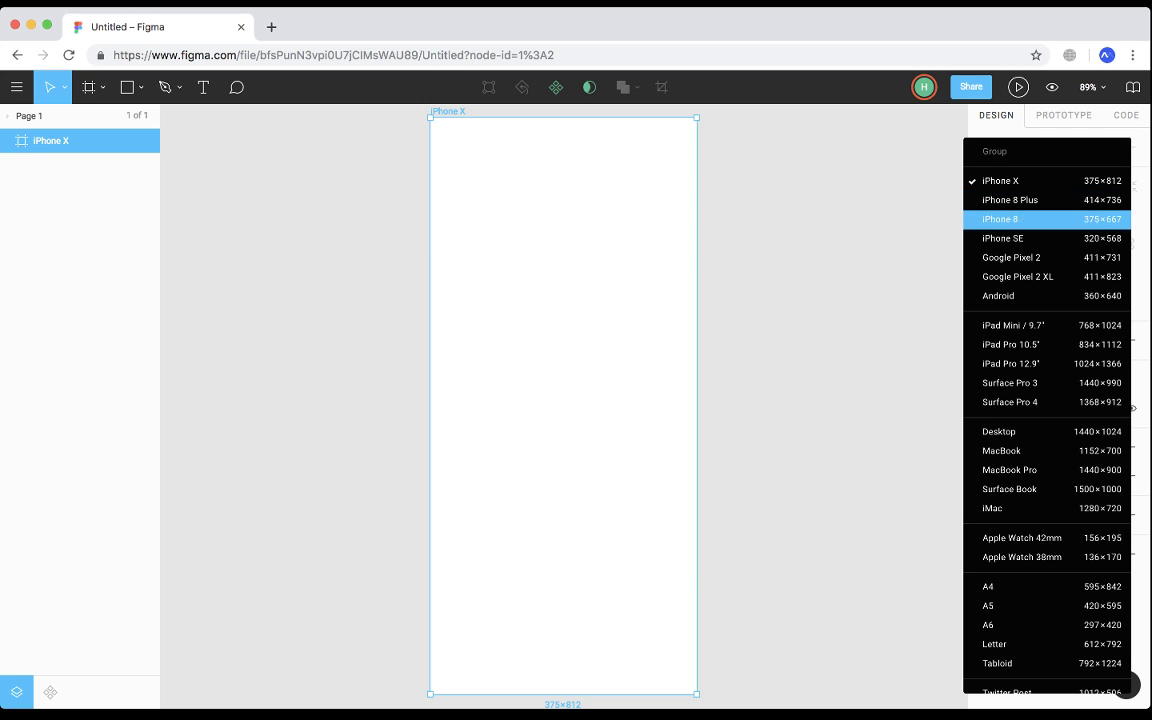
{"action": "left_click", "coordinate": [1000, 296]}
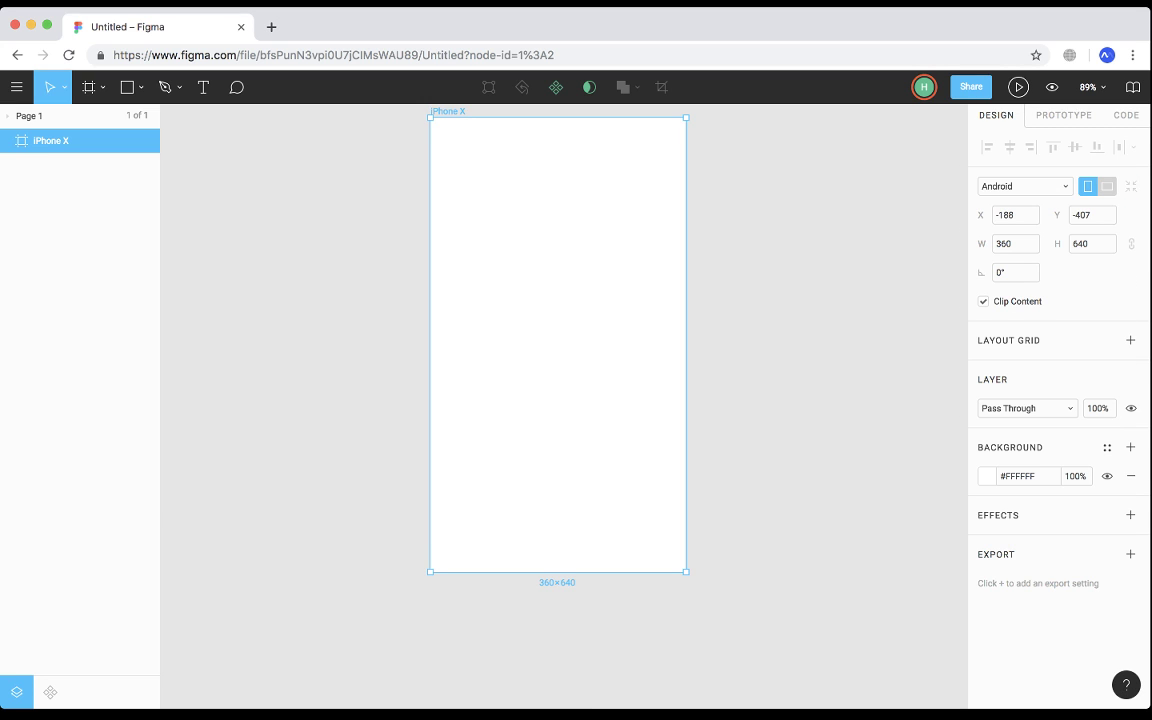
Rename the phone frame as Sign In and deselect it.
{"action": "scroll", "coordinate": [583, 400], "scroll_direction": "up", "scroll_amount": 1}
{"action": "scroll", "coordinate": [583, 400], "scroll_direction": "left", "scroll_amount": 1}
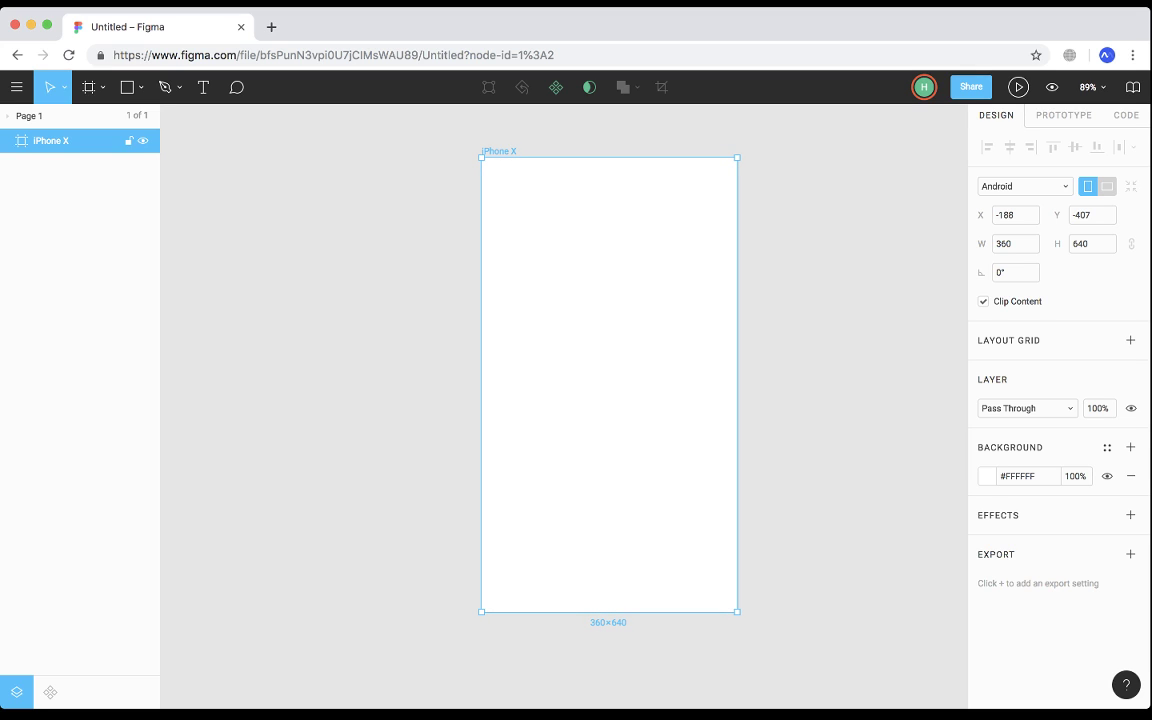
{"action": "double_click", "coordinate": [51, 141]}
{"action": "type", "text": "Sign In"}
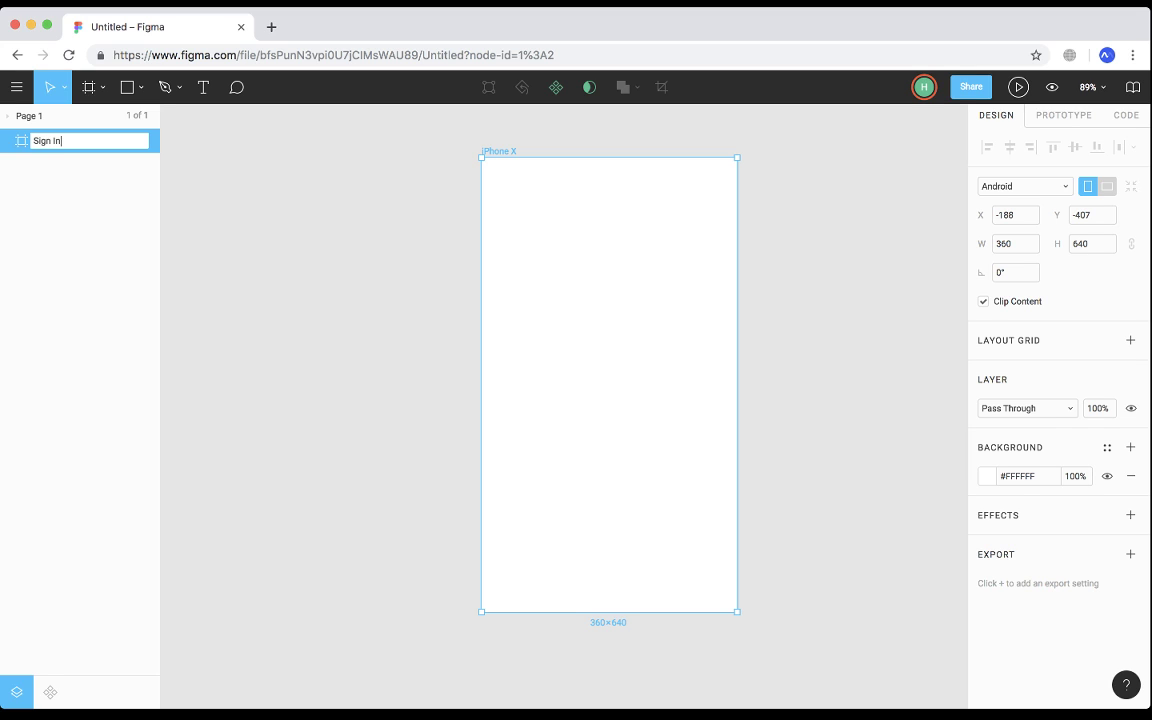
{"action": "key", "text": "Return"}
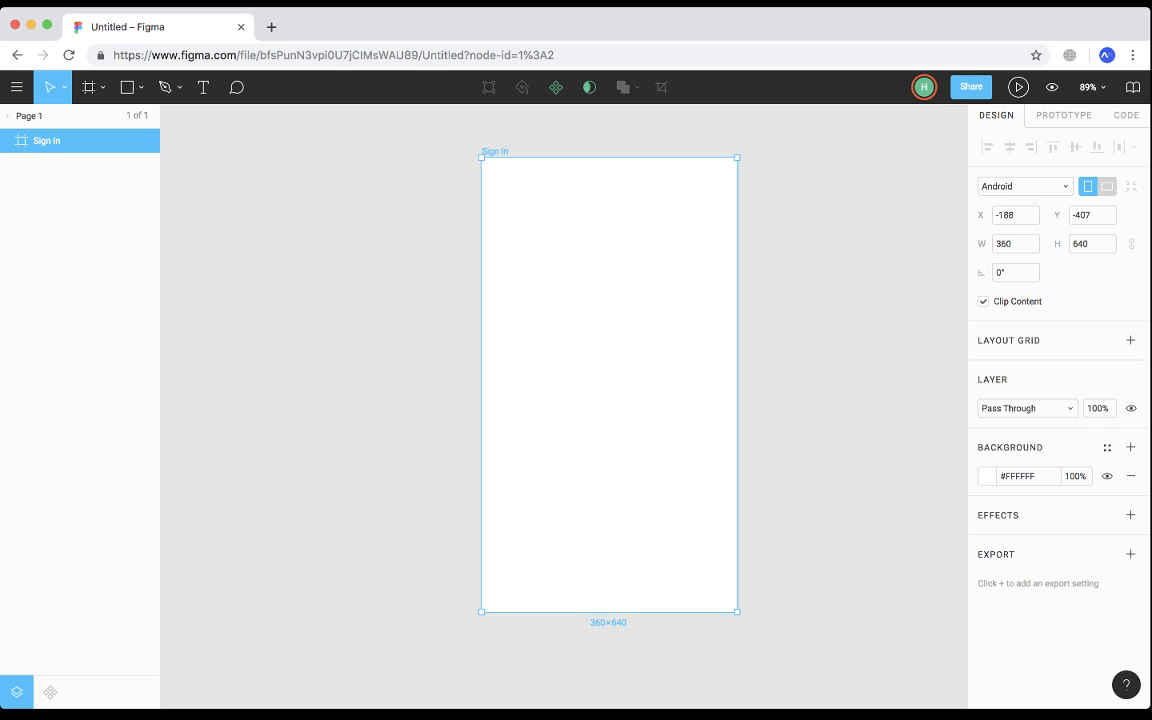
{"action": "scroll", "coordinate": [597, 400], "scroll_direction": "up", "scroll_amount": 3}
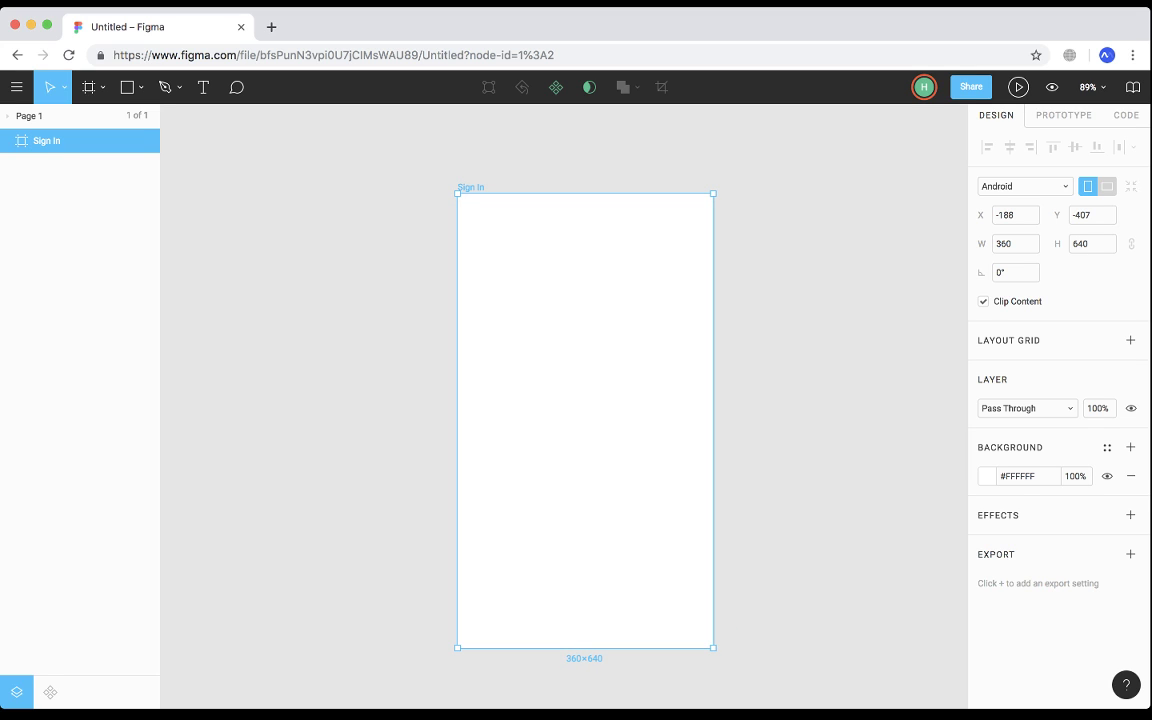
{"action": "key", "text": "Escape"}
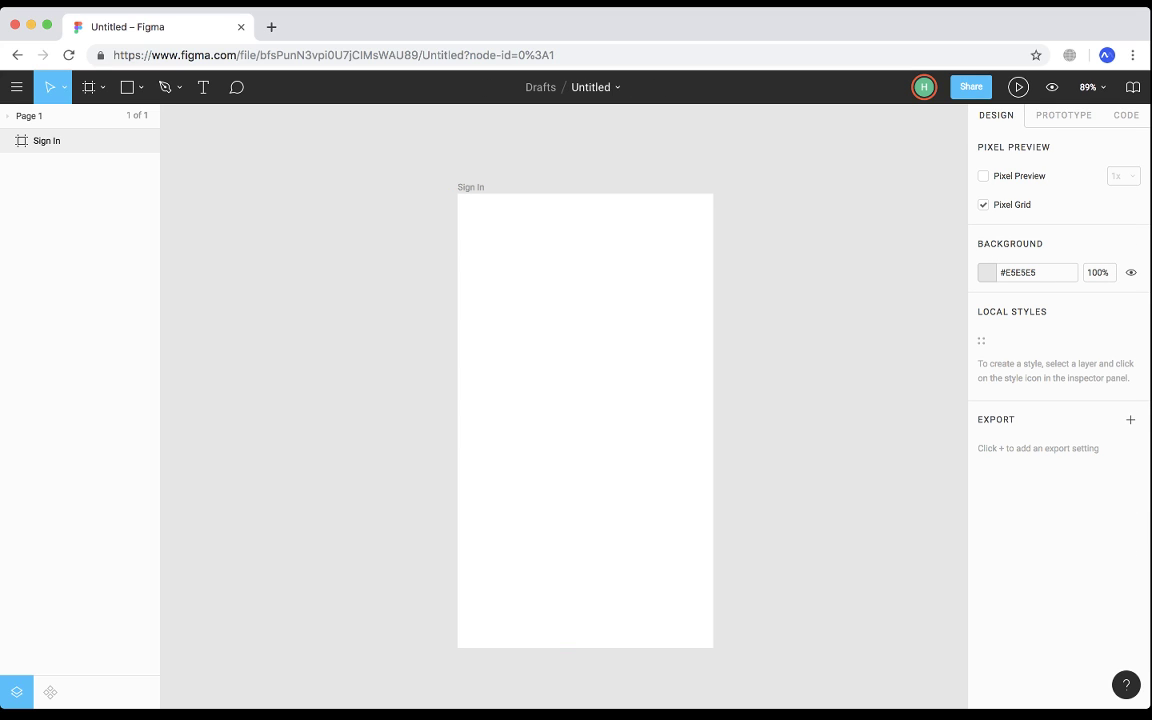
Rename the untitled file as First1StApp.
{"action": "left_click", "coordinate": [590, 87]}
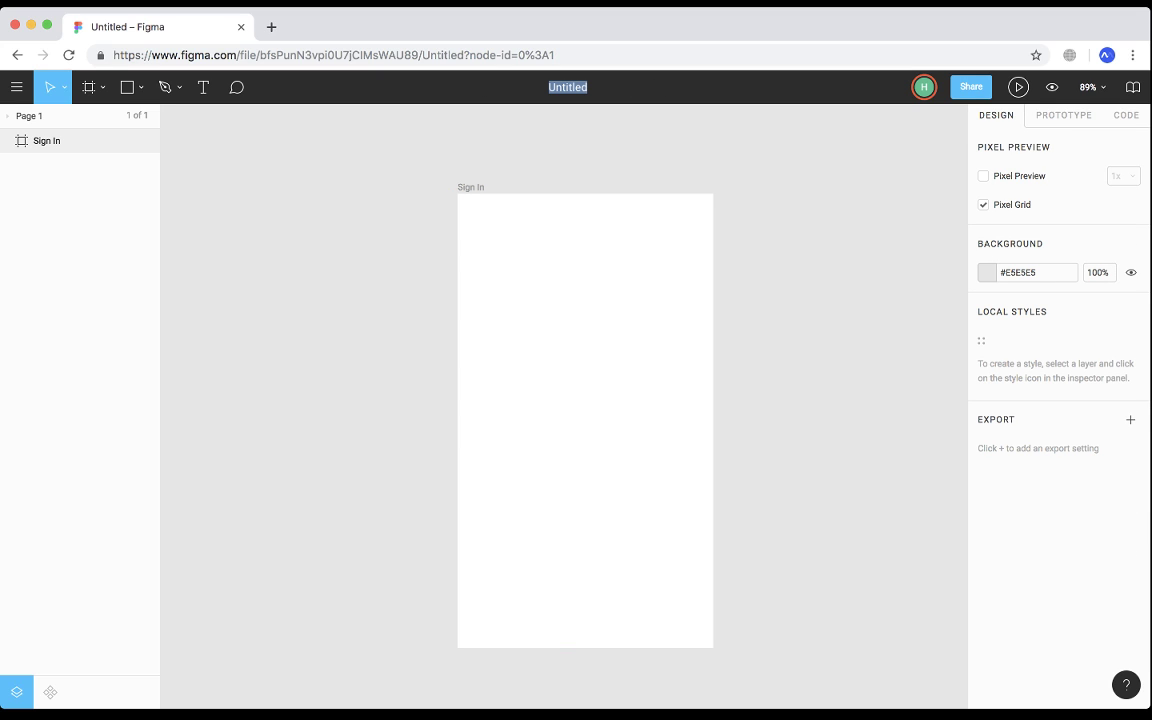
{"action": "type", "text": "First1StApp"}
{"action": "key", "text": "Return"}
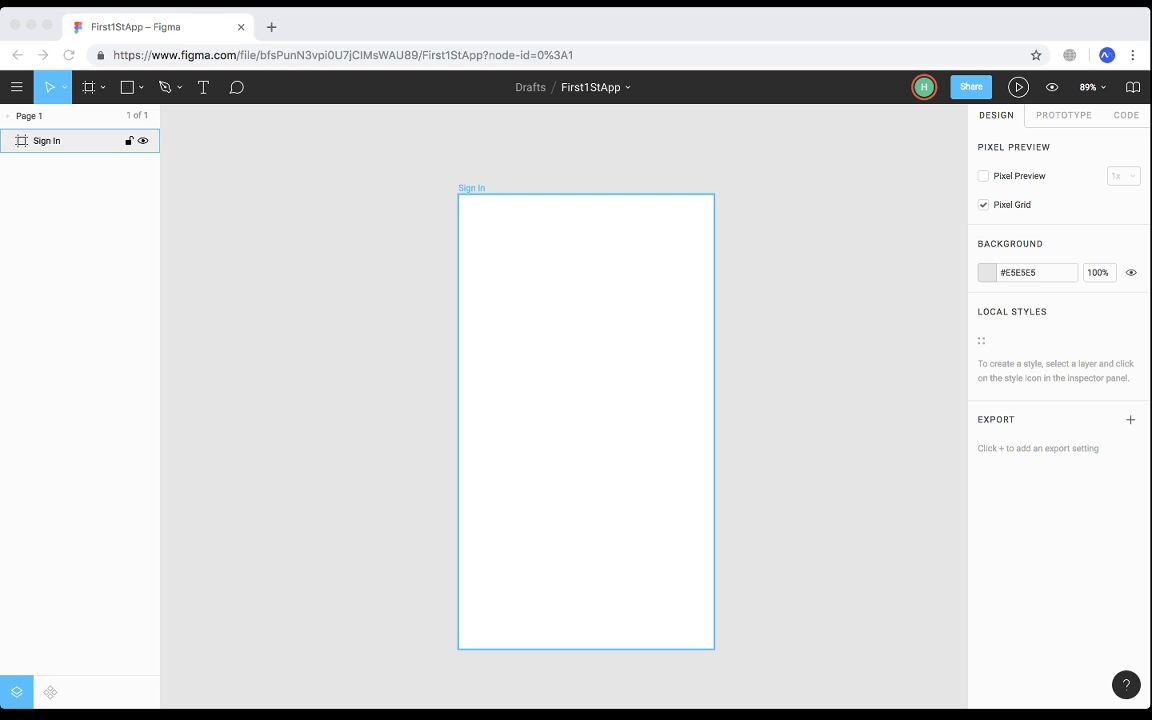
{"action": "left_click", "coordinate": [60, 141]}
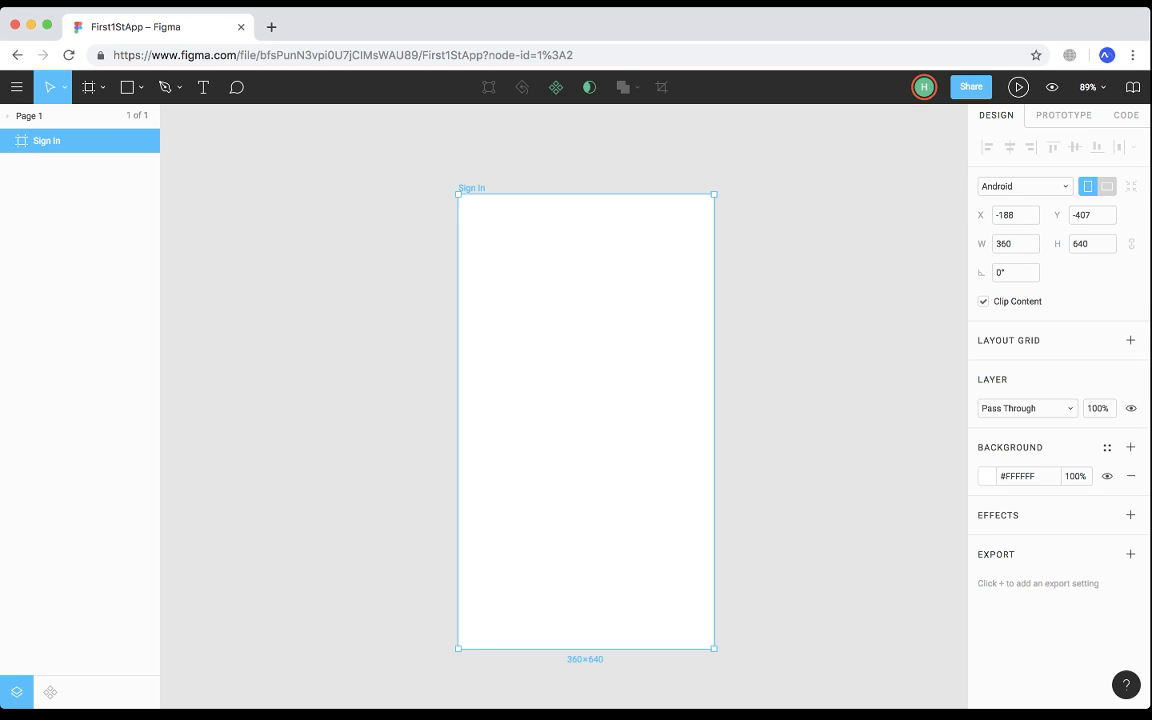
{"action": "left_click", "coordinate": [300, 250]}
{"action": "left_click", "coordinate": [60, 141]}
{"action": "left_click", "coordinate": [320, 300]}
{"action": "left_click", "coordinate": [47, 141]}
{"action": "left_click", "coordinate": [300, 300]}
Draw a 360×640 rectangle covering the whole Sign In frame.
{"action": "left_click", "coordinate": [47, 141]}
{"action": "left_click", "coordinate": [127, 87]}
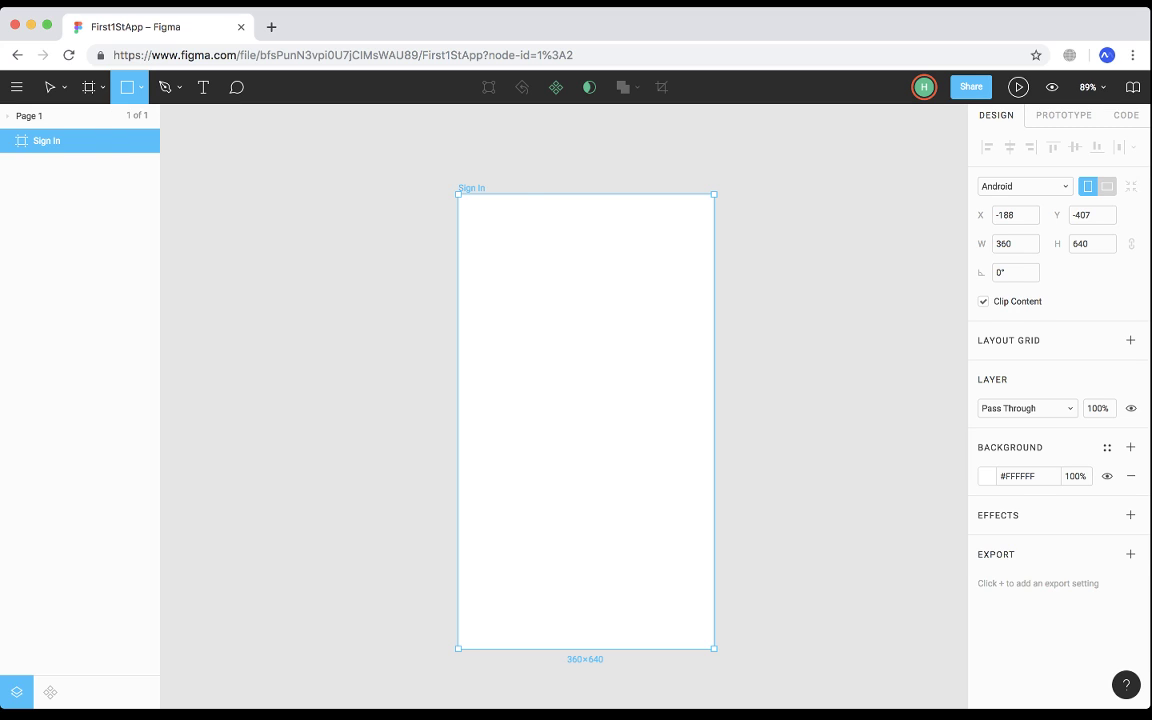
{"action": "left_click", "coordinate": [457, 193]}
{"action": "left_click_drag", "start_coordinate": [492, 228], "coordinate": [714, 648]}
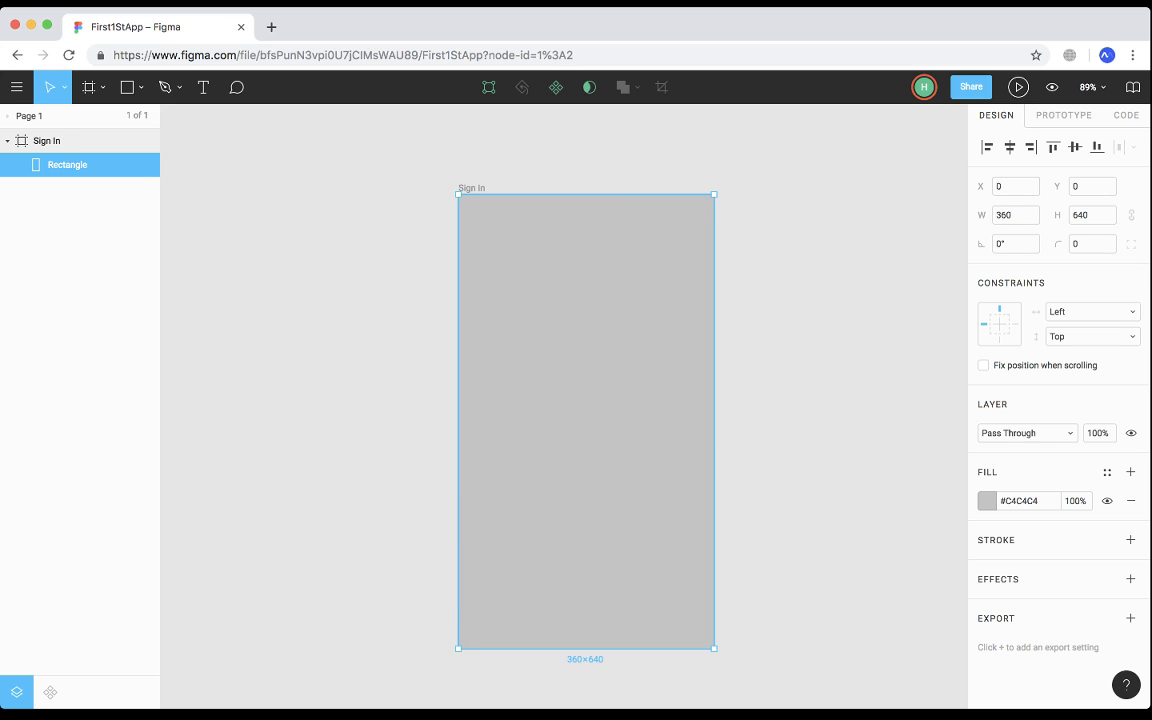
Change the rectangle's fill to a linear gradient running diagonally from near its top-left corner to about the middle of its right edge.
{"action": "left_click", "coordinate": [987, 501]}
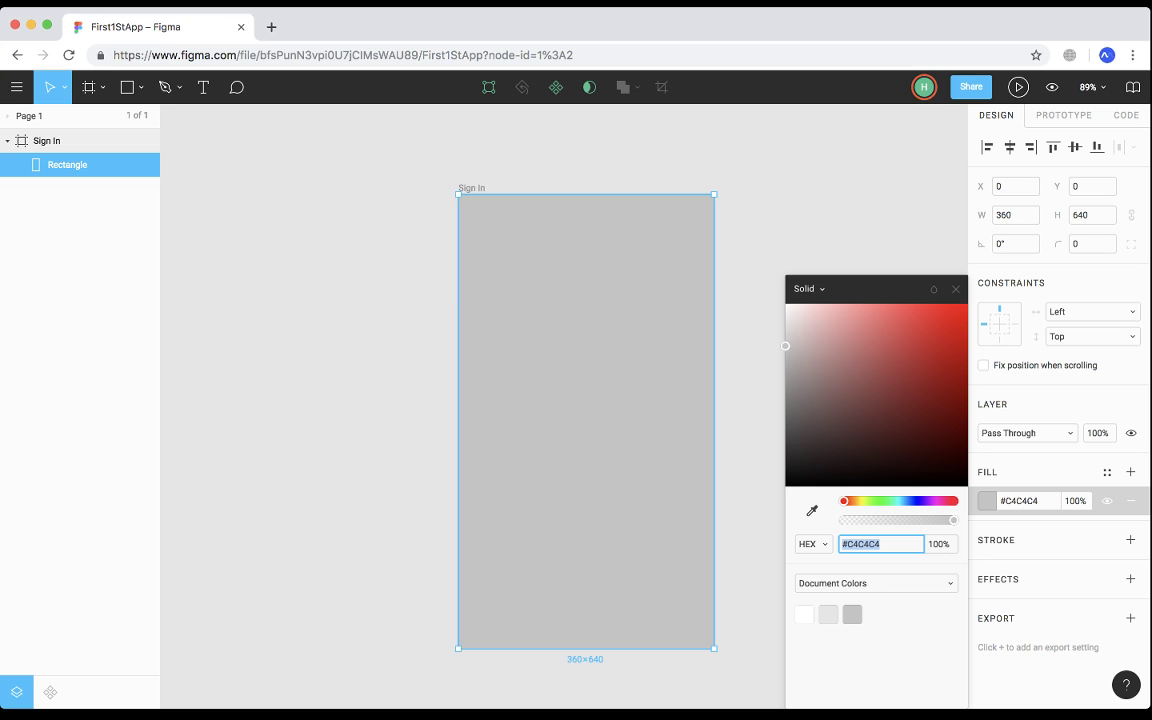
{"action": "left_click", "coordinate": [808, 288]}
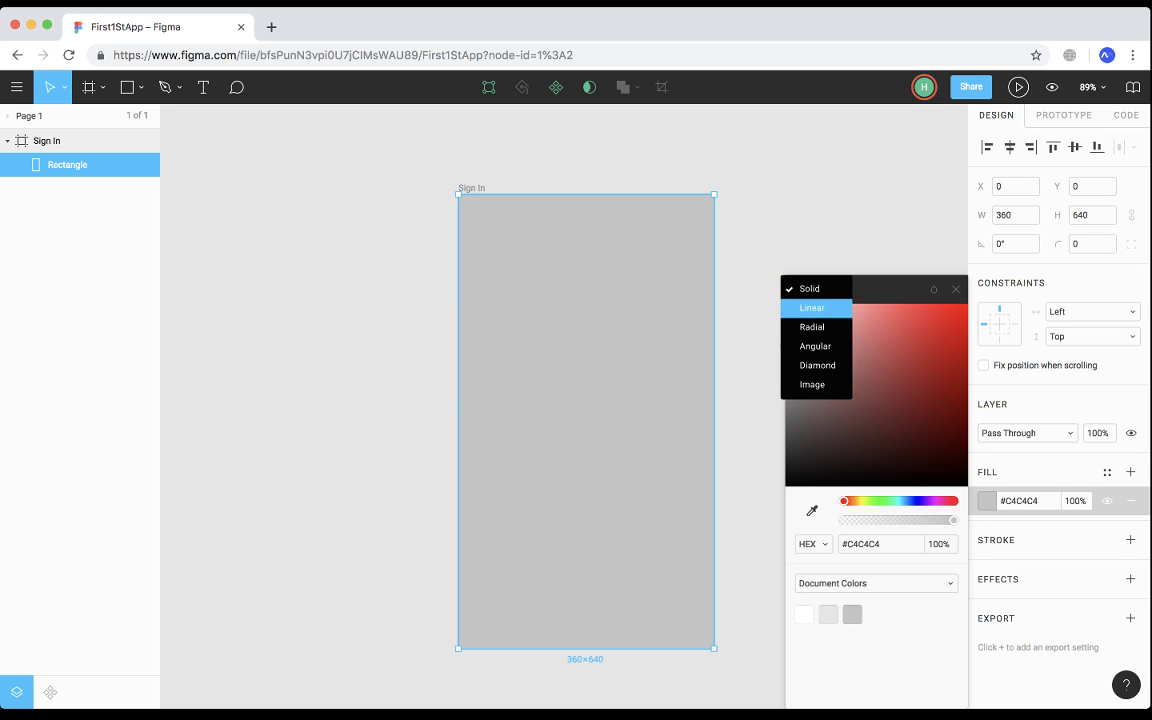
{"action": "left_click", "coordinate": [812, 307]}
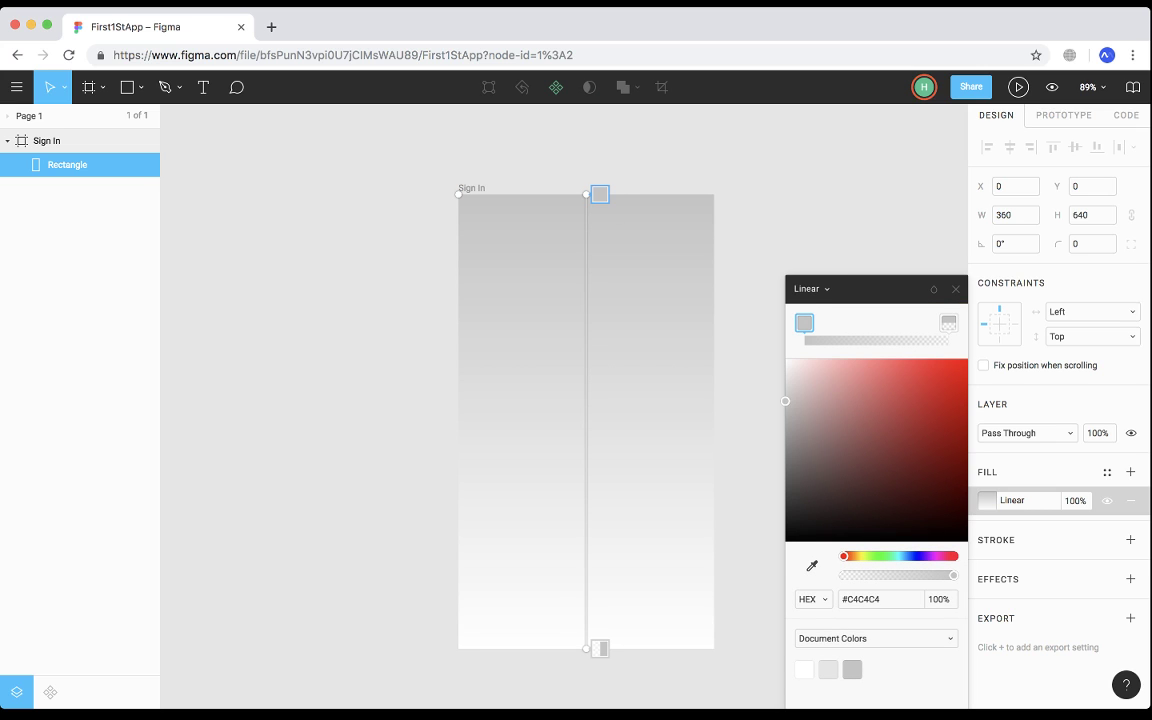
{"action": "left_click_drag", "start_coordinate": [600, 194], "coordinate": [471, 222]}
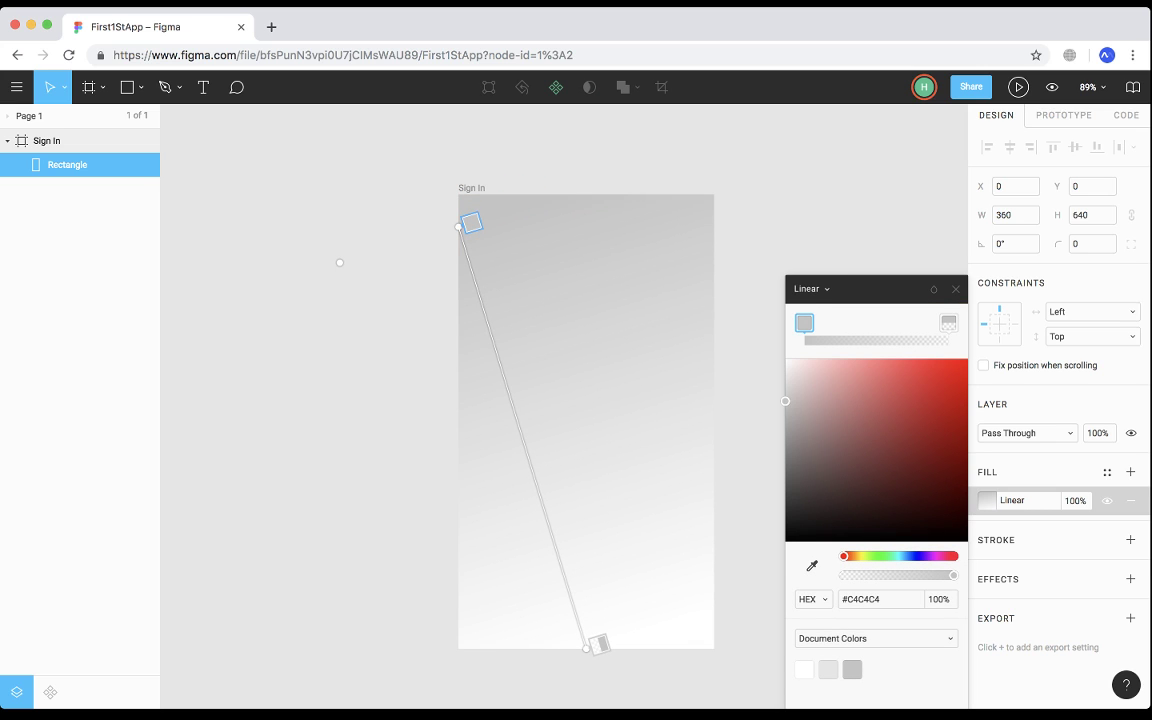
{"action": "left_click_drag", "start_coordinate": [599, 644], "coordinate": [722, 443]}
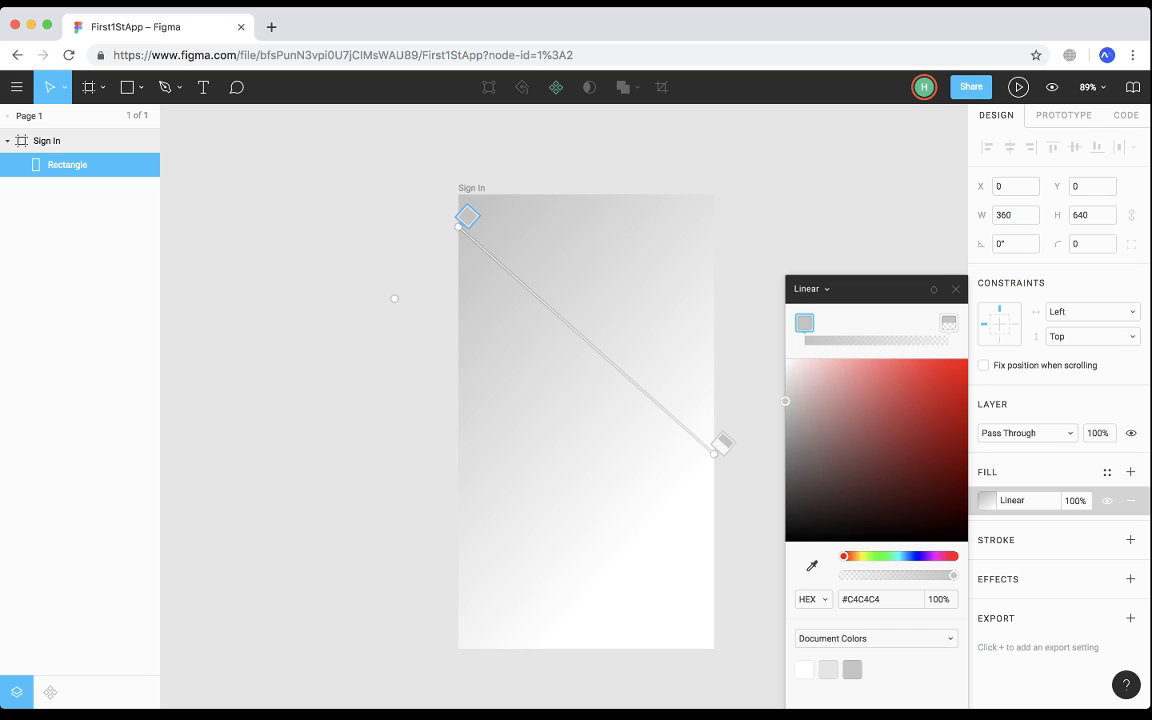
Set the gradient's start stop to blue #5A57F4 and copy the same colour to the end stop.
{"action": "left_click", "coordinate": [917, 556]}
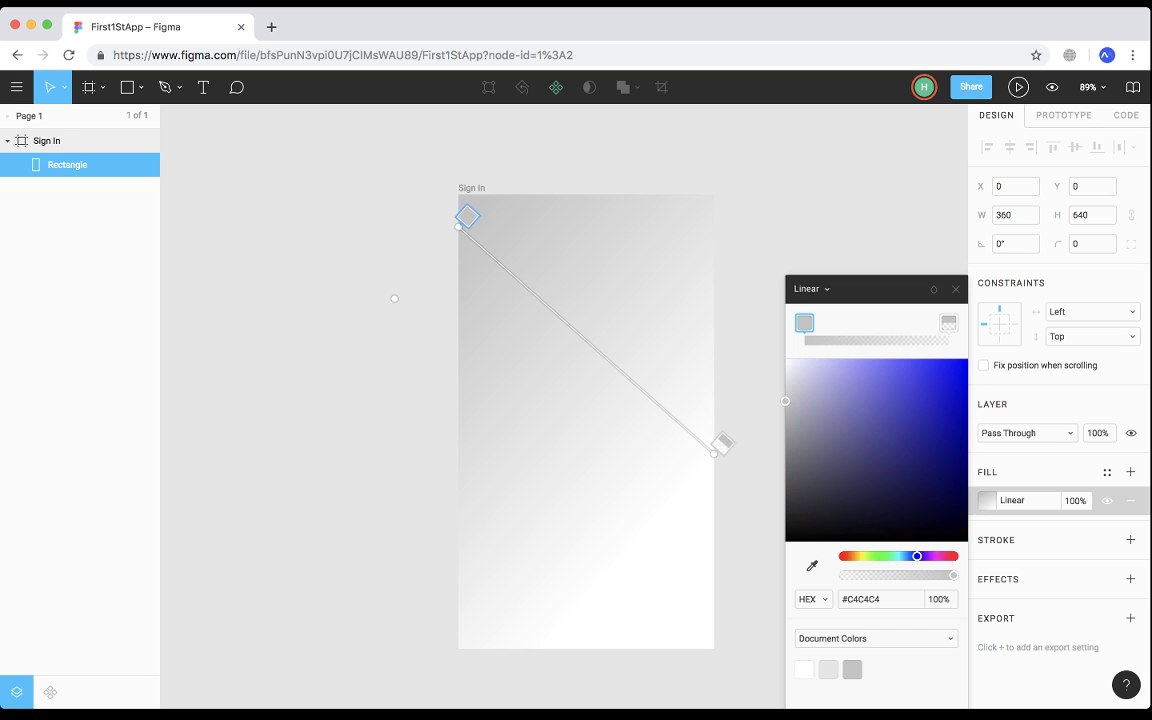
{"action": "mouse_move", "coordinate": [941, 432]}
{"action": "left_mouse_down"}
{"action": "mouse_move", "coordinate": [941, 404]}
{"action": "mouse_move", "coordinate": [941, 420]}
{"action": "mouse_move", "coordinate": [902, 368]}
{"action": "left_mouse_up"}
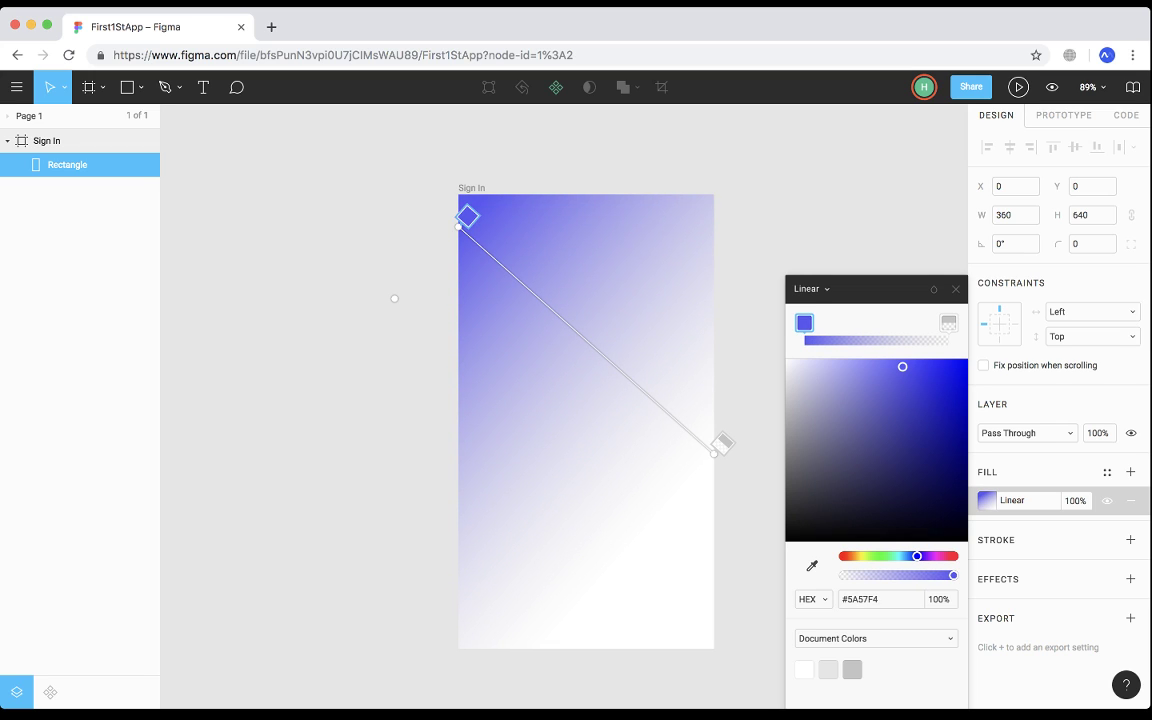
{"action": "double_click", "coordinate": [863, 600]}
{"action": "key", "text": "super+c"}
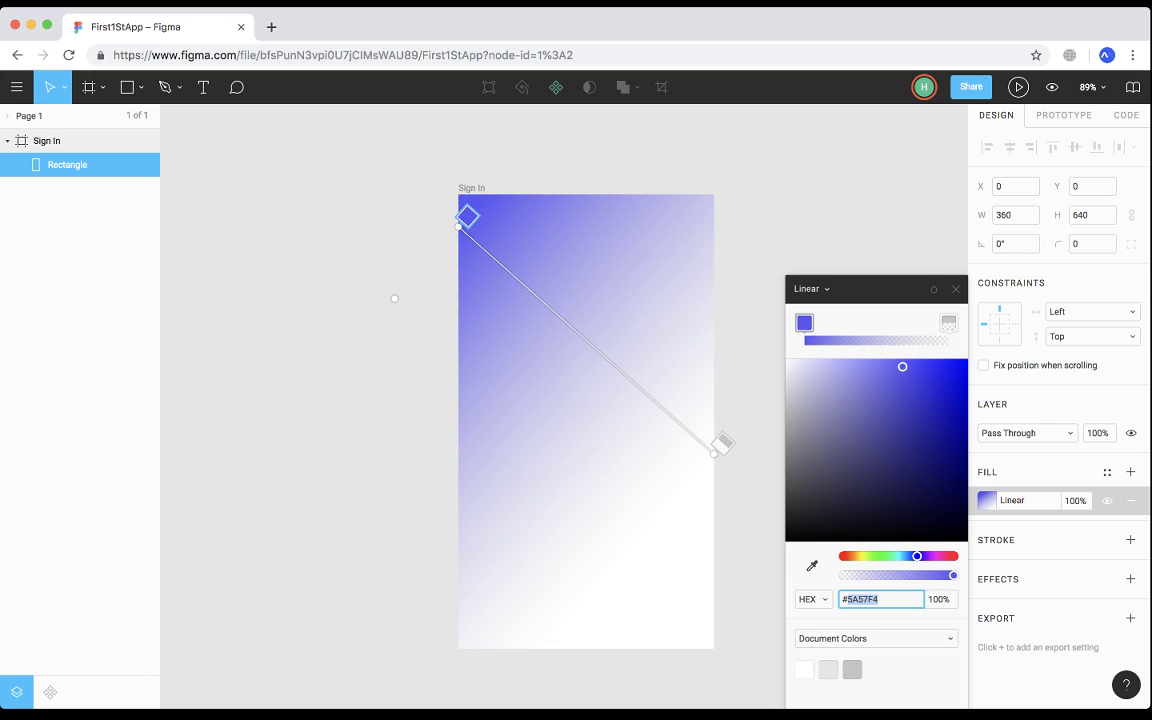
{"action": "left_click", "coordinate": [949, 323]}
{"action": "double_click", "coordinate": [863, 600]}
{"action": "key", "text": "super+v"}
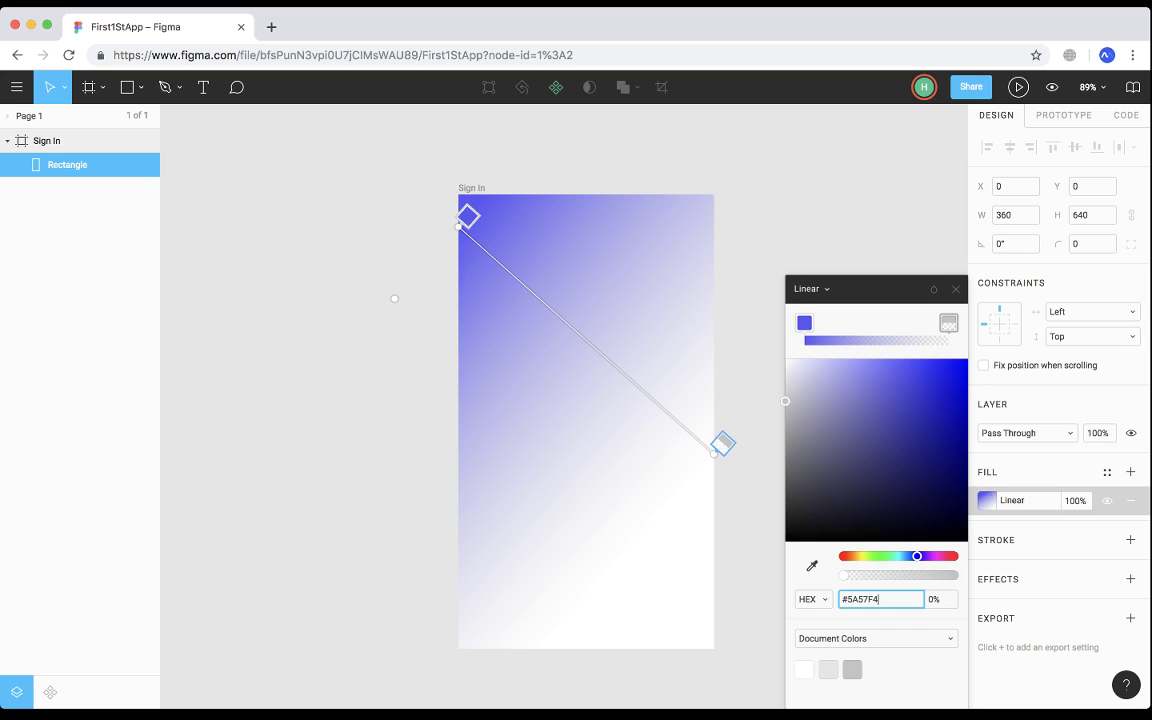
{"action": "key", "text": "Return"}
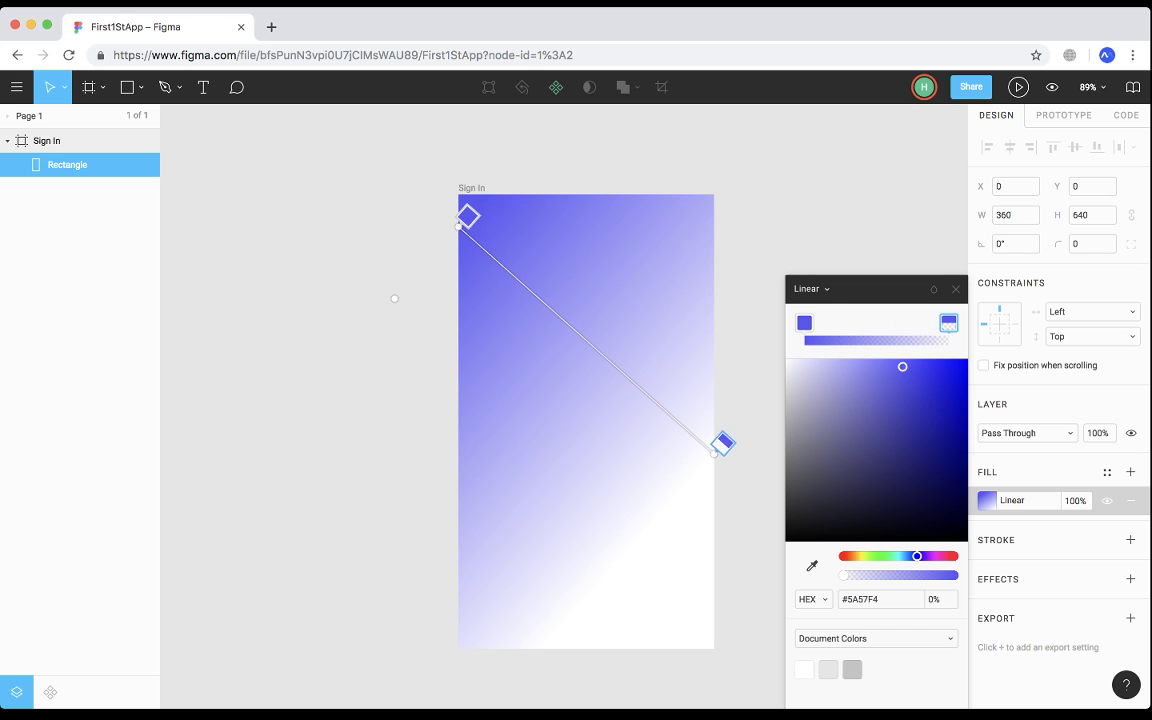
Raise the gradient's end stop to 100% opacity, brighten its blue, and shift its hue slightly toward violet.
{"action": "left_click_drag", "start_coordinate": [843, 575], "coordinate": [955, 575]}
{"action": "mouse_move", "coordinate": [902, 366]}
{"action": "left_mouse_down"}
{"action": "mouse_move", "coordinate": [938, 358]}
{"action": "mouse_move", "coordinate": [895, 356]}
{"action": "left_mouse_up"}
{"action": "key", "text": "Delete"}
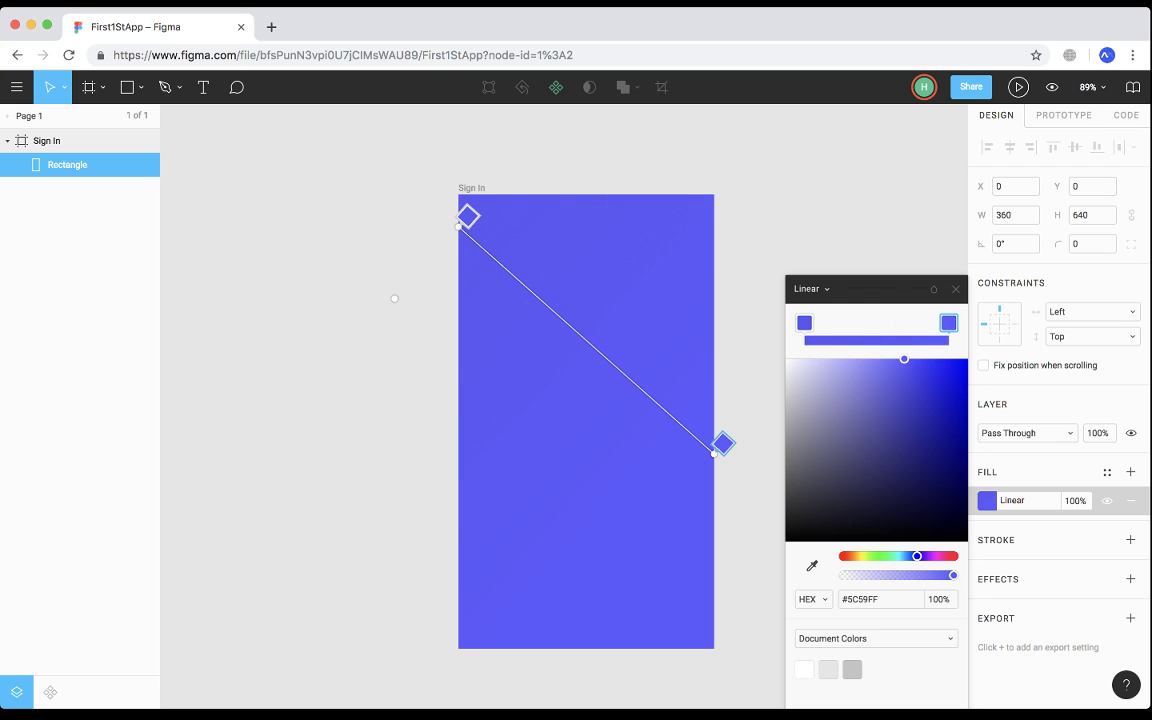
{"action": "mouse_move", "coordinate": [917, 556]}
{"action": "left_mouse_down"}
{"action": "mouse_move", "coordinate": [899, 556]}
{"action": "mouse_move", "coordinate": [919, 556]}
{"action": "left_mouse_up"}
Lighten the gradient's start stop to #807EFF and finish editing the fill.
{"action": "left_click", "coordinate": [804, 322]}
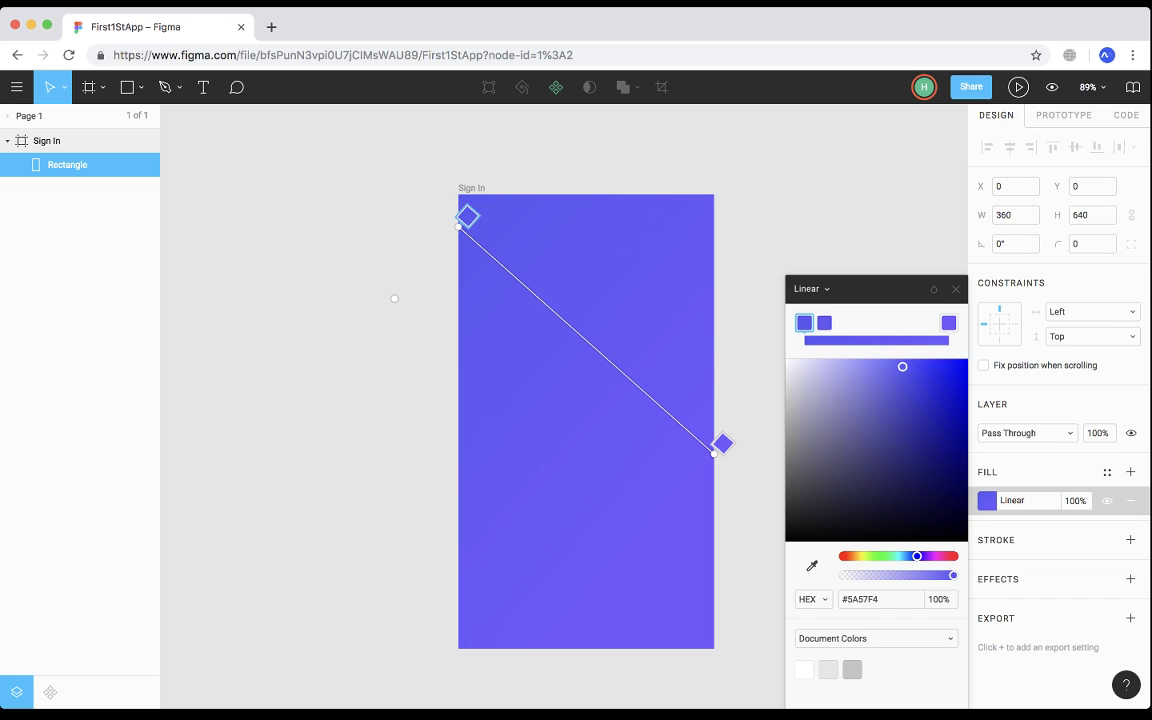
{"action": "left_click_drag", "start_coordinate": [902, 367], "coordinate": [877, 358]}
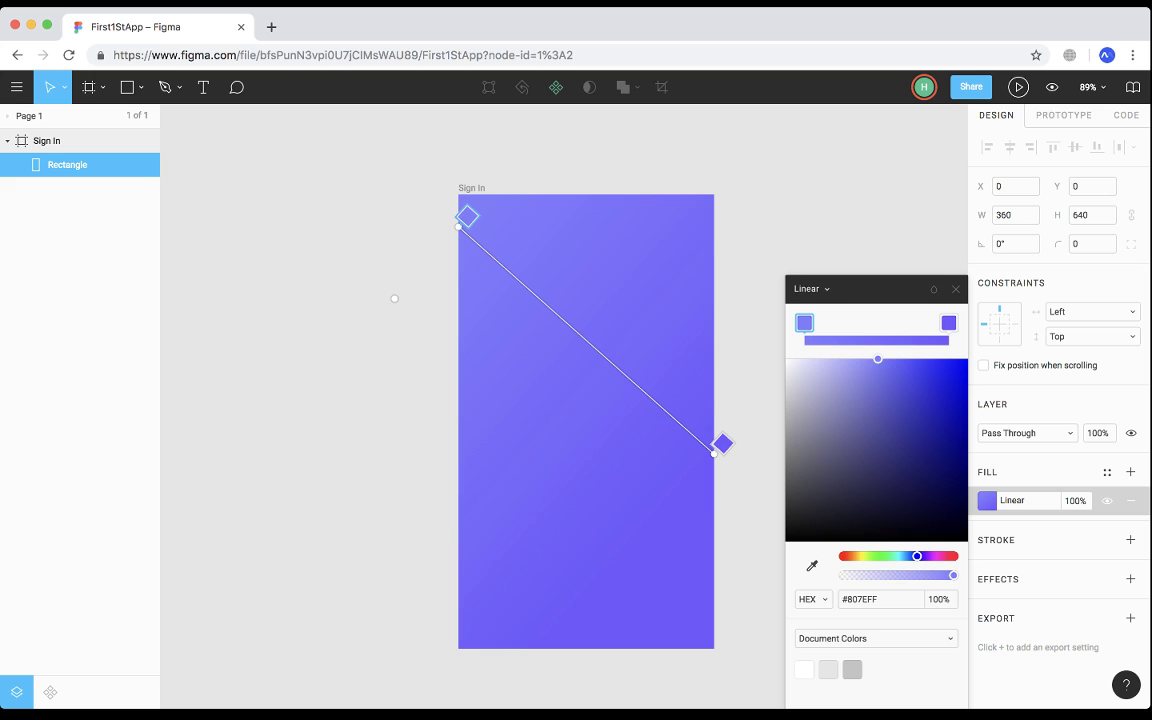
{"action": "left_click", "coordinate": [861, 260]}
{"action": "left_click", "coordinate": [861, 260]}
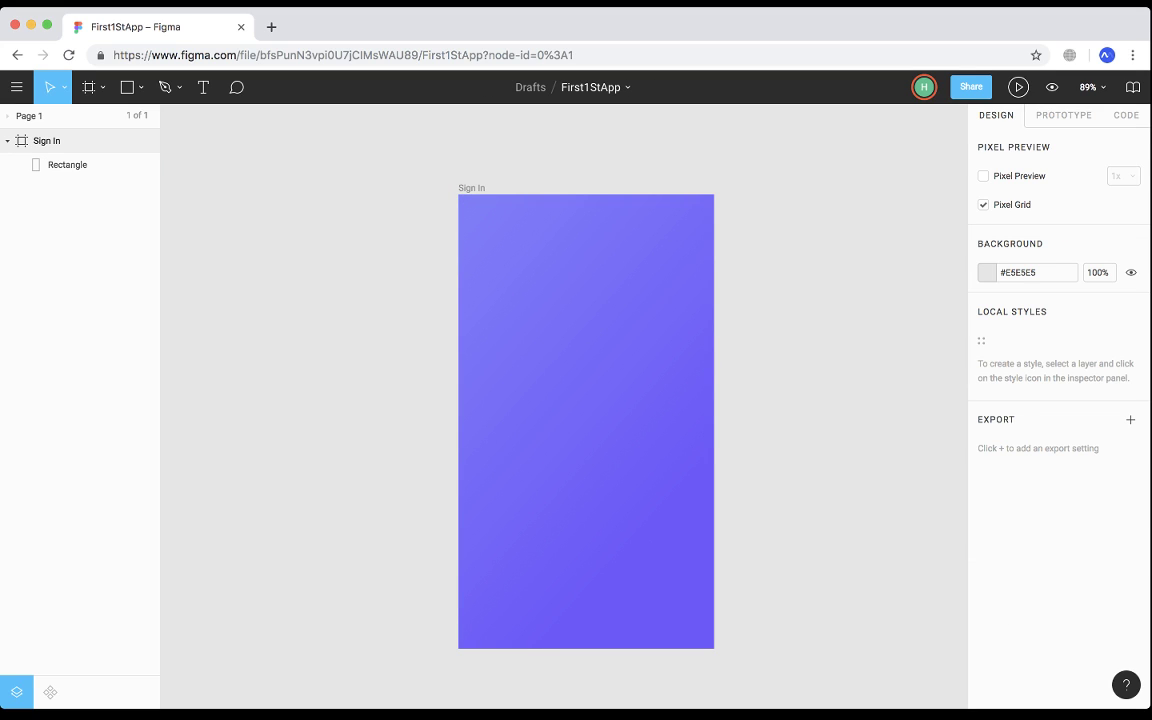
Add a second rectangle, 360×270, across the full width of the Sign In frame's upper part at X 0, Y 0.
{"action": "key", "text": "super+Tab"}
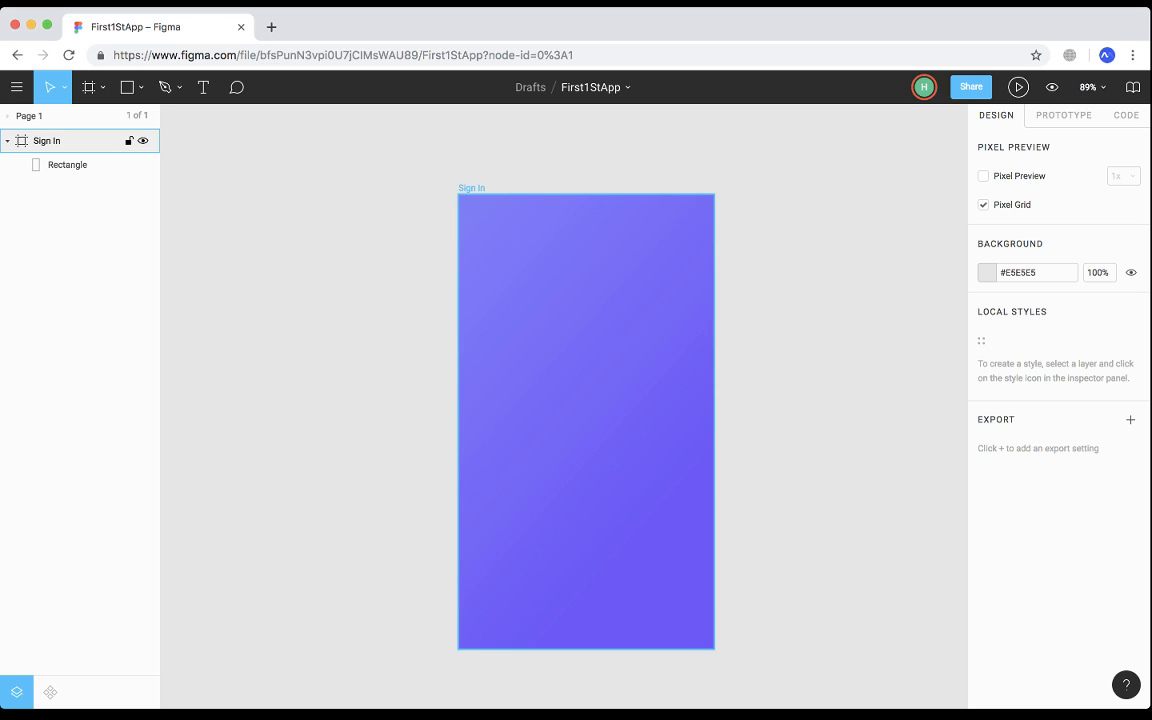
{"action": "left_click", "coordinate": [72, 141]}
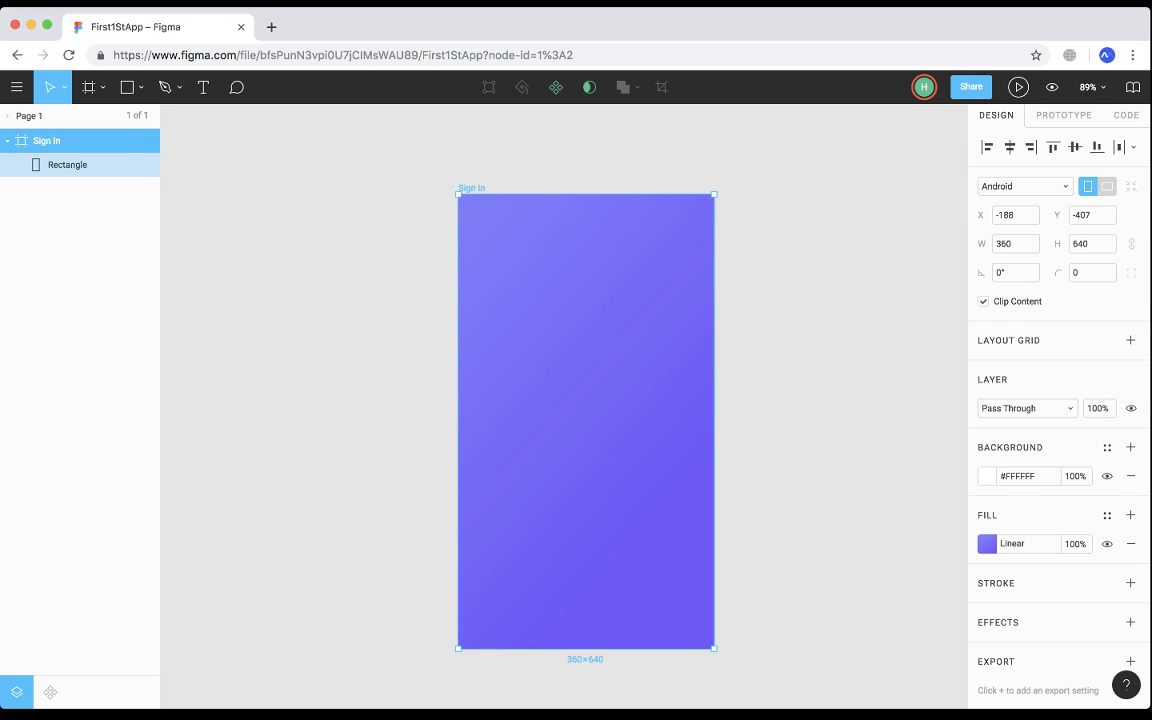
{"action": "left_click", "coordinate": [127, 87]}
{"action": "left_click", "coordinate": [553, 259]}
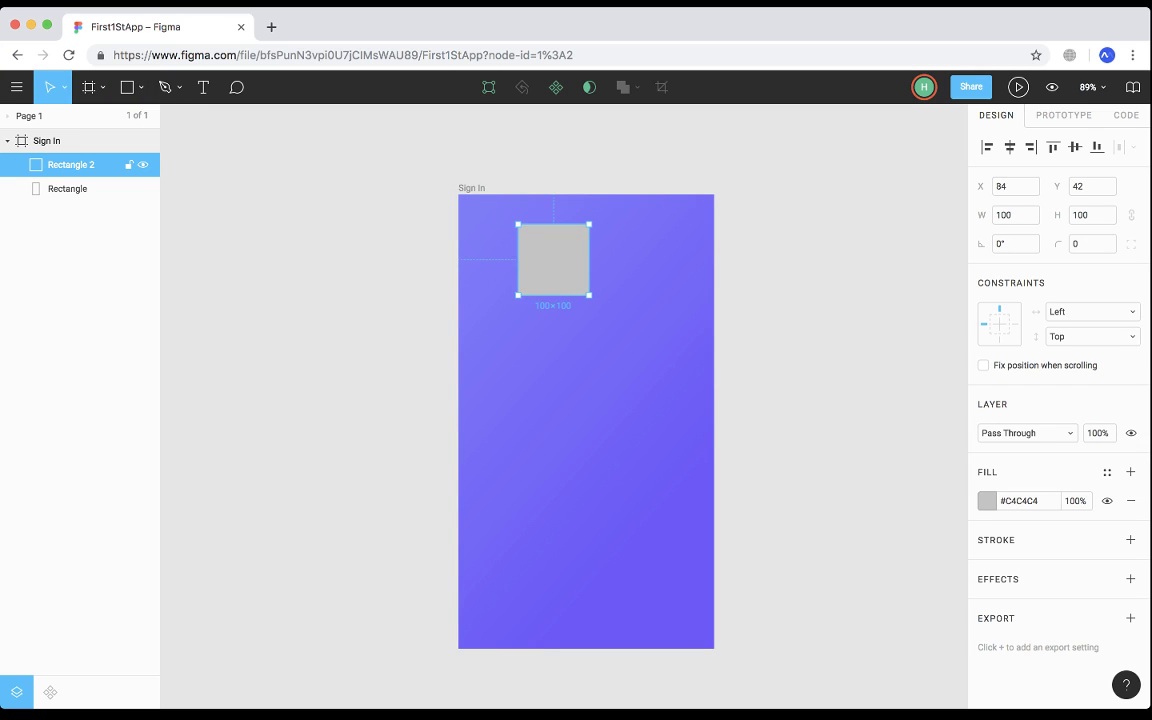
{"action": "left_click_drag", "start_coordinate": [553, 259], "coordinate": [714, 386]}
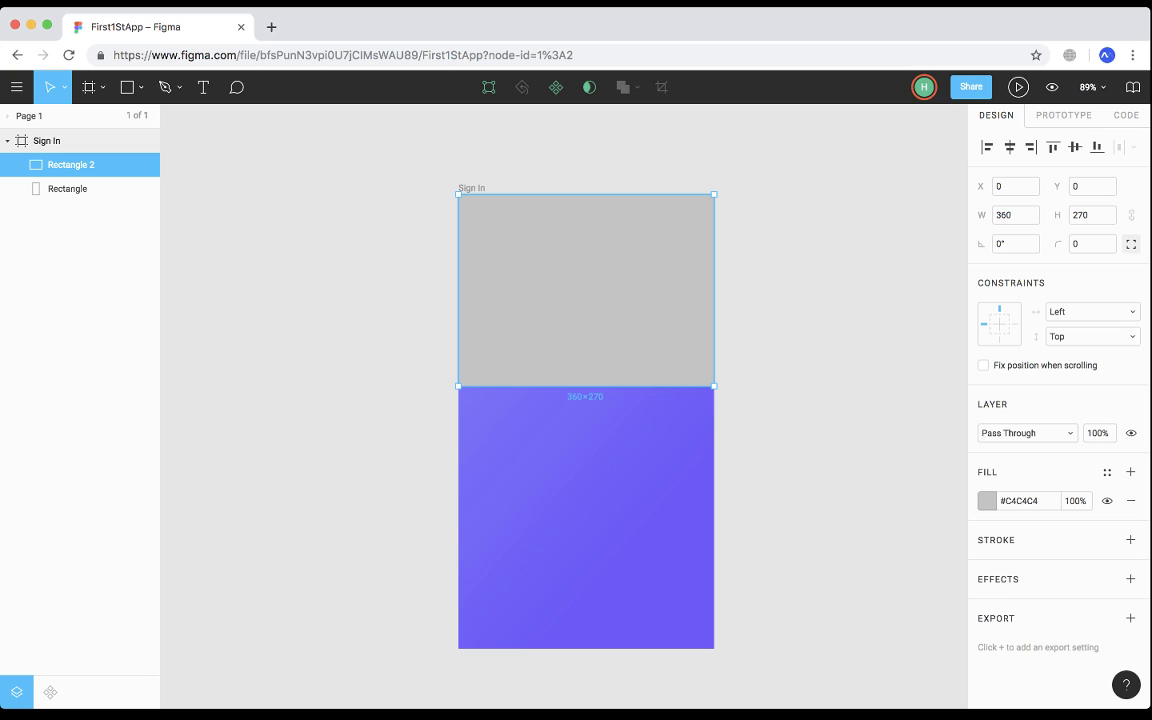
Enable independent corner radii on the upper rectangle and set its bottom-left corner radius to 30.
{"action": "left_click", "coordinate": [1131, 244]}
{"action": "left_click", "coordinate": [1096, 272]}
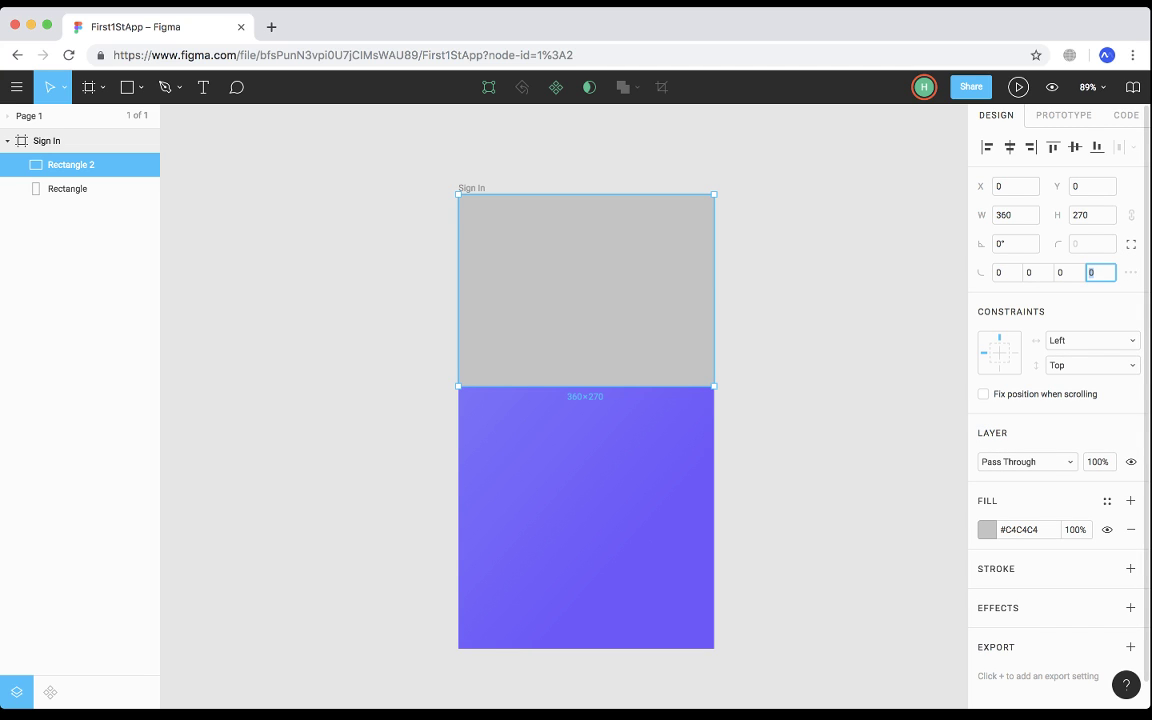
{"action": "type", "text": "30"}
{"action": "key", "text": "Return"}
{"action": "left_click", "coordinate": [1096, 272]}
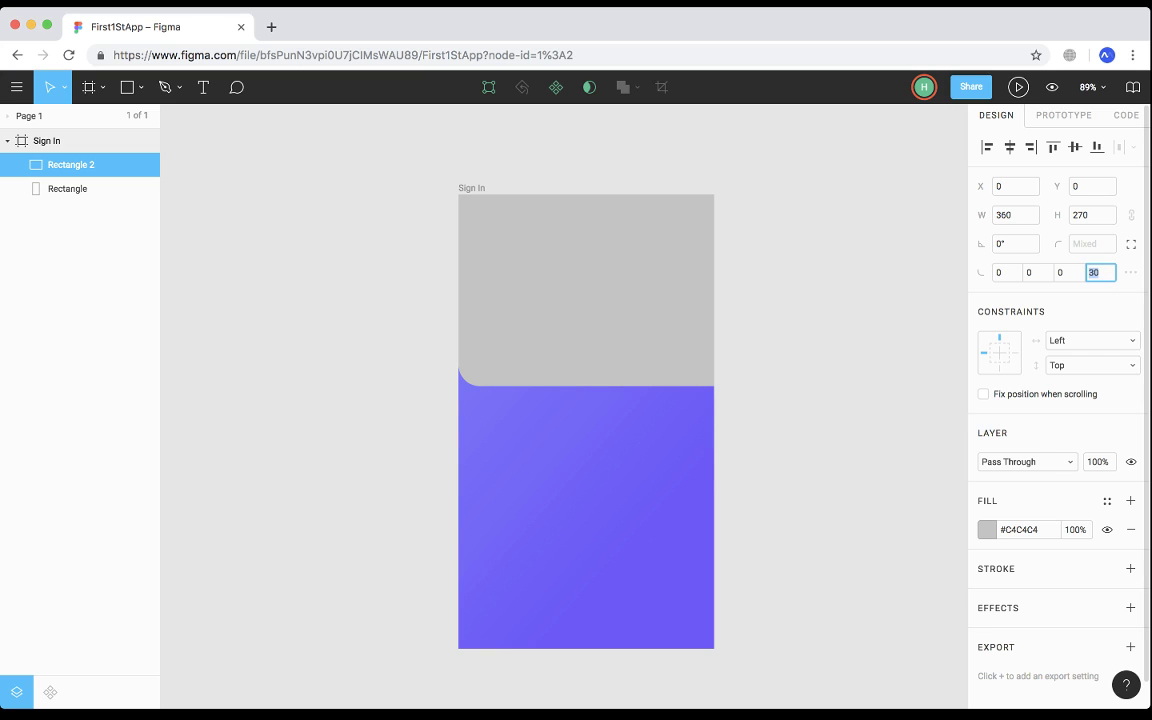
Set the bottom-left and bottom-right corner radii of the upper rectangle to 50.
{"action": "type", "text": "50"}
{"action": "key", "text": "Return"}
{"action": "left_click", "coordinate": [1068, 272]}
{"action": "type", "text": "50"}
{"action": "key", "text": "Return"}
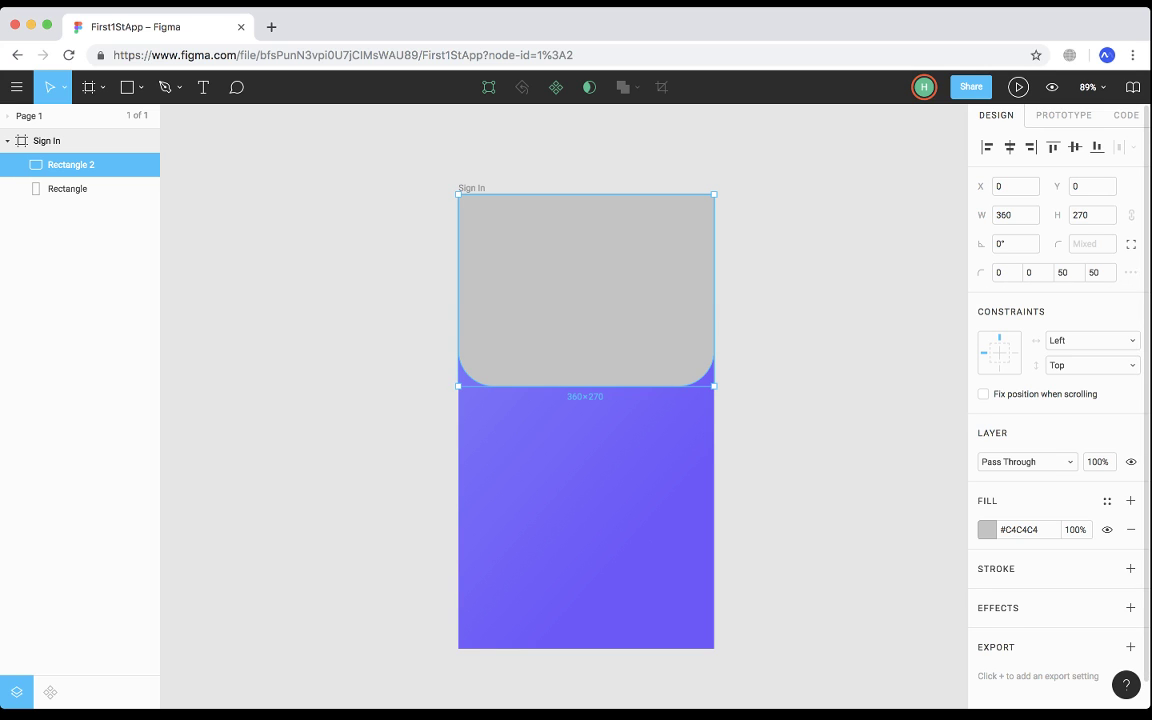
Change the upper rectangle's fill to white, #FFFFFF, and deselect it.
{"action": "left_click", "coordinate": [987, 529]}
{"action": "left_click", "coordinate": [823, 331]}
{"action": "left_click_drag", "start_coordinate": [823, 331], "coordinate": [786, 304]}
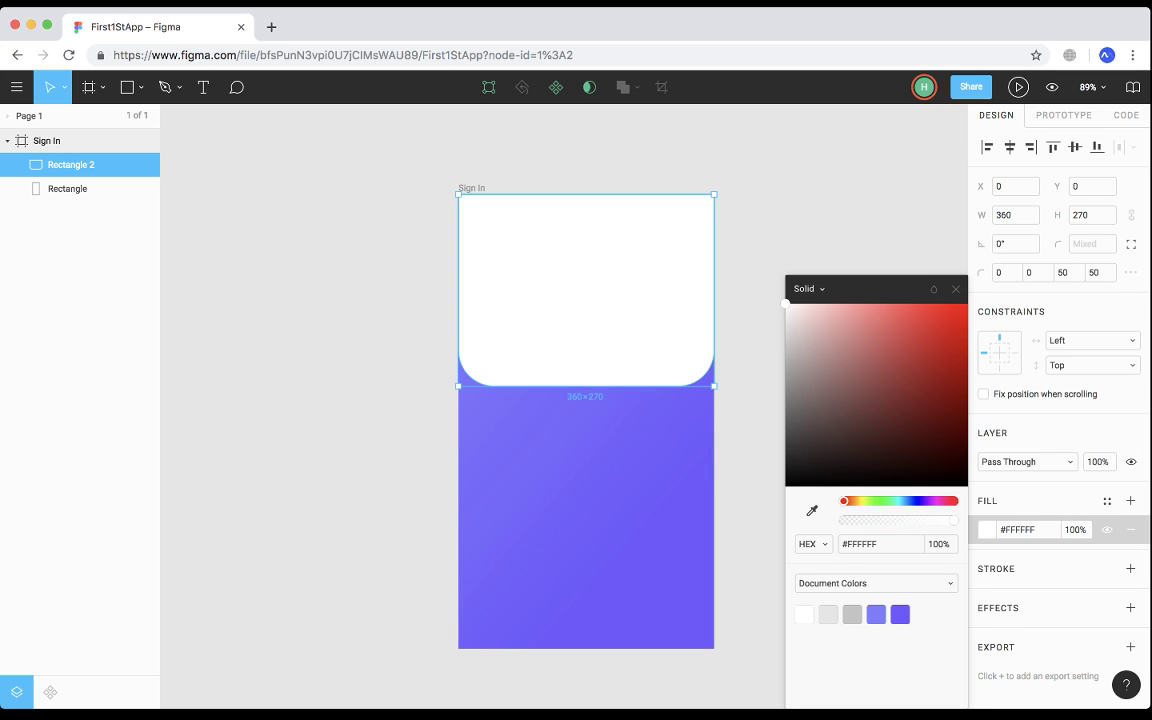
{"action": "left_click", "coordinate": [752, 320]}
{"action": "scroll", "coordinate": [752, 320], "scroll_direction": "down", "scroll_amount": 1}
{"action": "scroll", "coordinate": [752, 320], "scroll_direction": "down", "scroll_amount": 1}
{"action": "scroll", "coordinate": [752, 320], "scroll_direction": "up", "scroll_amount": 1}
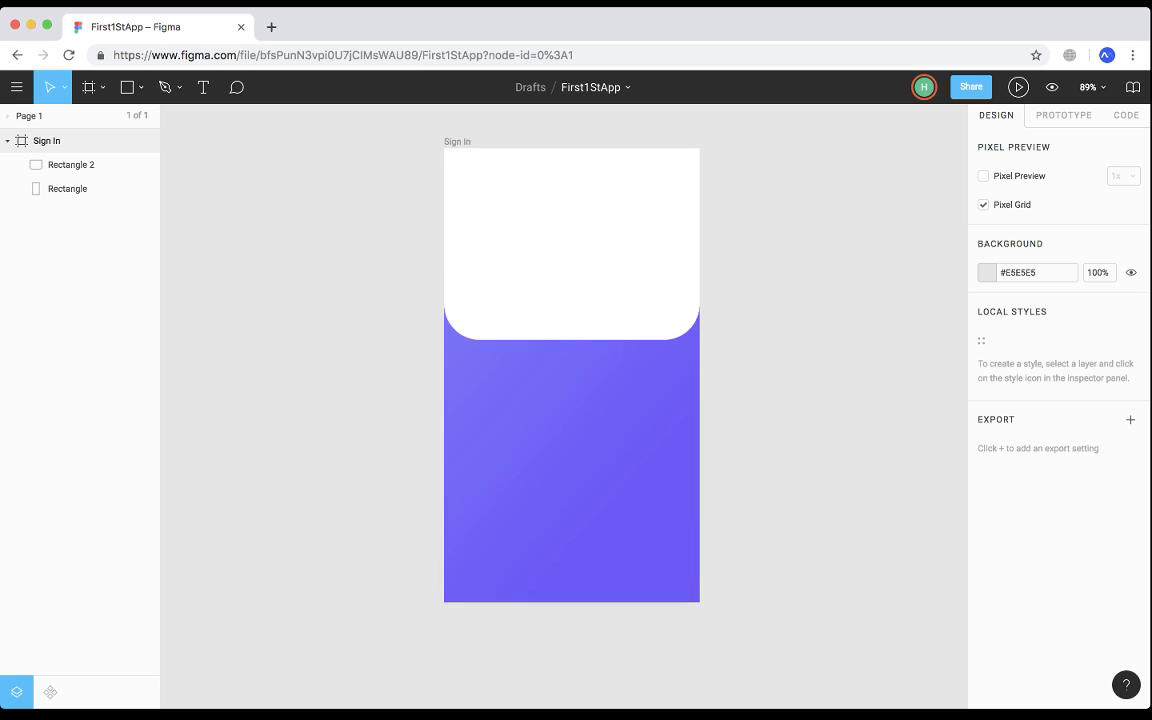
{"action": "scroll", "coordinate": [572, 385], "scroll_direction": "up", "scroll_amount": 2}
{"action": "scroll", "coordinate": [572, 385], "scroll_direction": "left", "scroll_amount": 1}
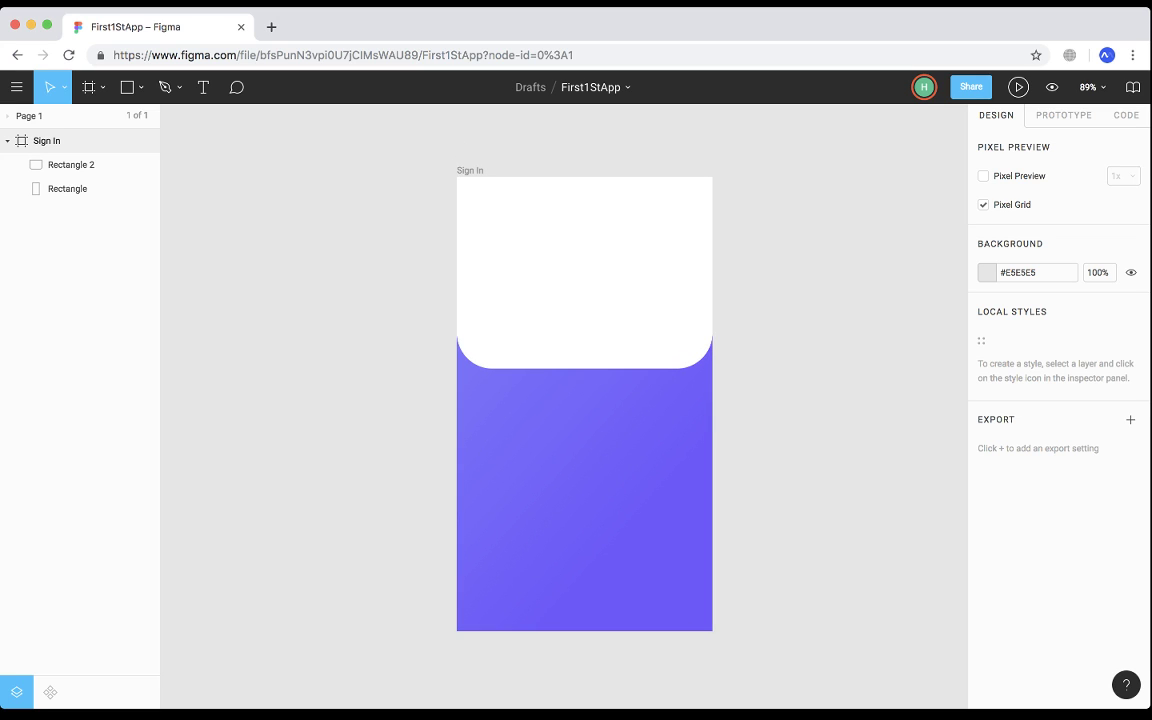
Place a new text layer on the white upper panel at about X 115, Y 87.
{"action": "left_click", "coordinate": [585, 285]}
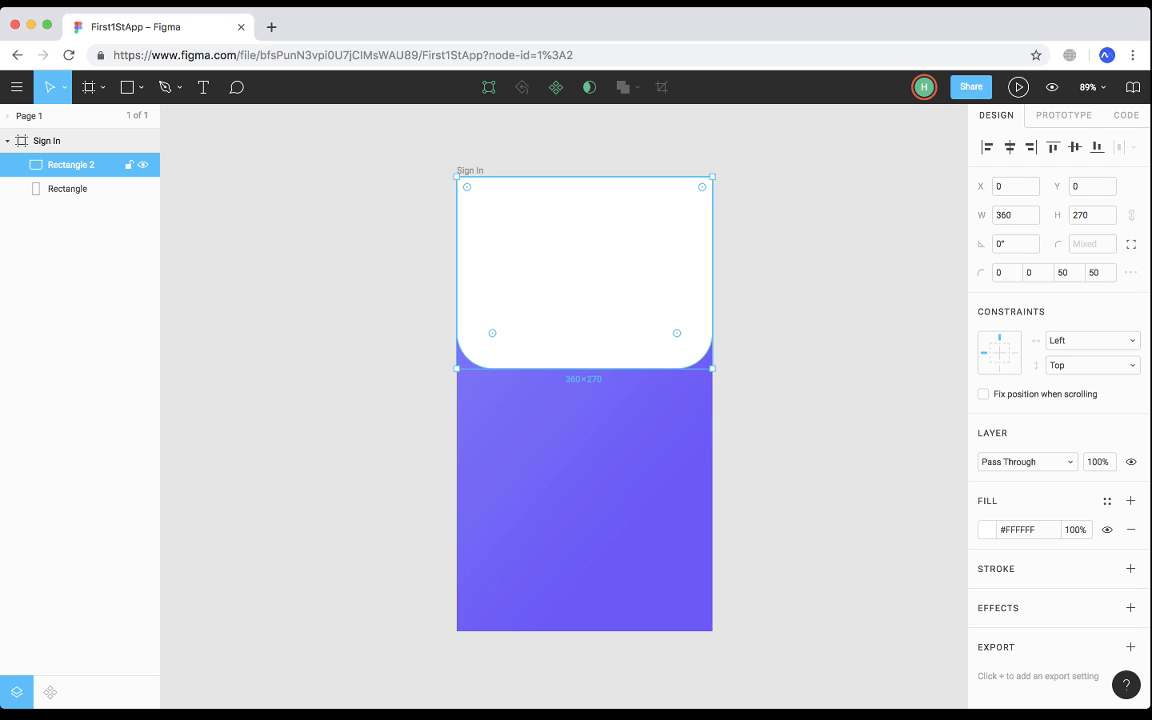
{"action": "scroll", "coordinate": [569, 234], "scroll_direction": "up", "scroll_amount": 5}
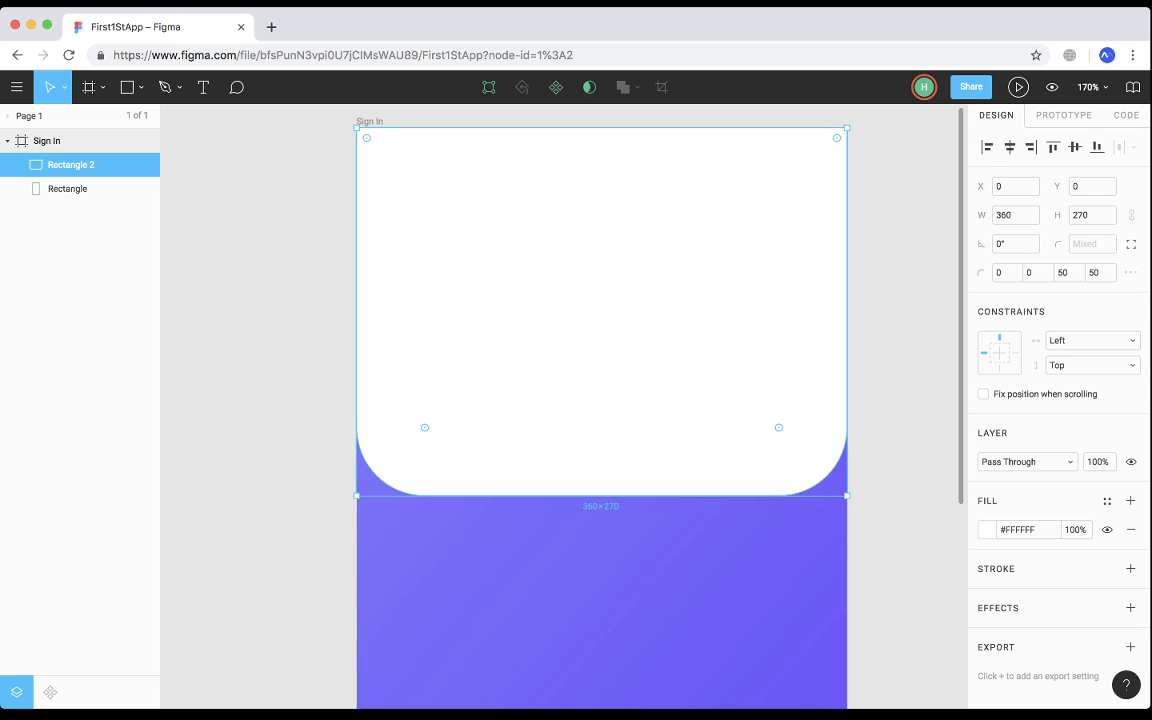
{"action": "scroll", "coordinate": [569, 234], "scroll_direction": "down", "scroll_amount": 2}
{"action": "scroll", "coordinate": [593, 400], "scroll_direction": "right", "scroll_amount": 1}
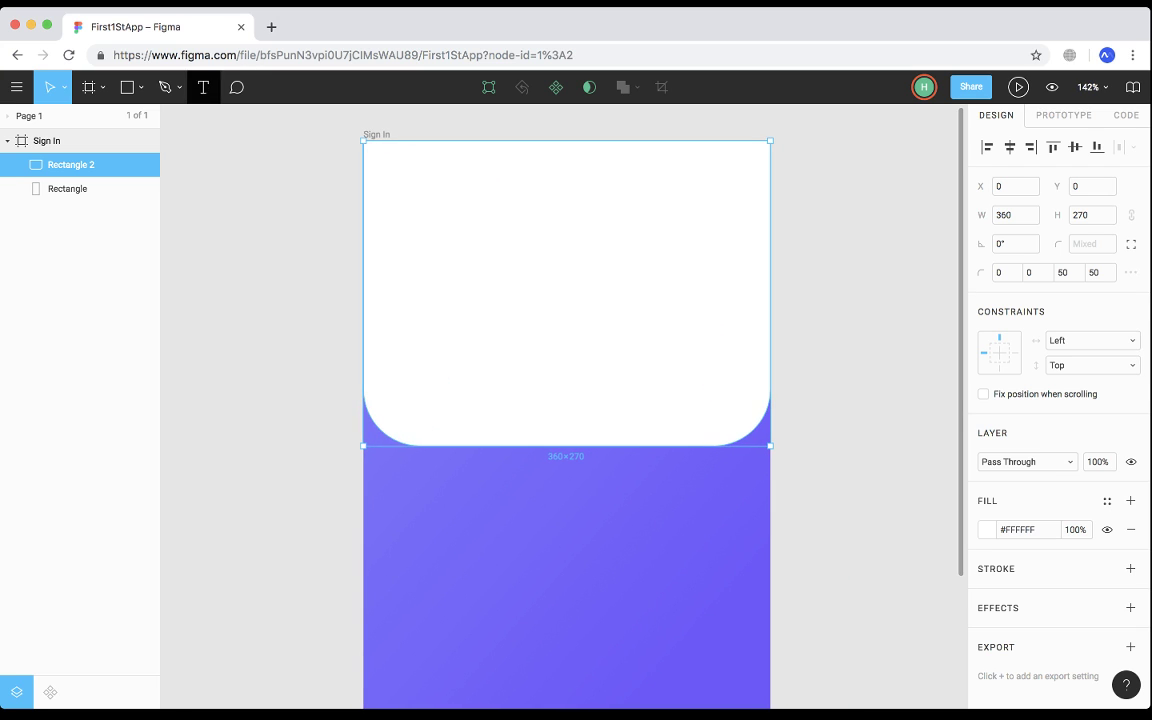
{"action": "left_click", "coordinate": [203, 87]}
{"action": "left_click", "coordinate": [493, 247]}
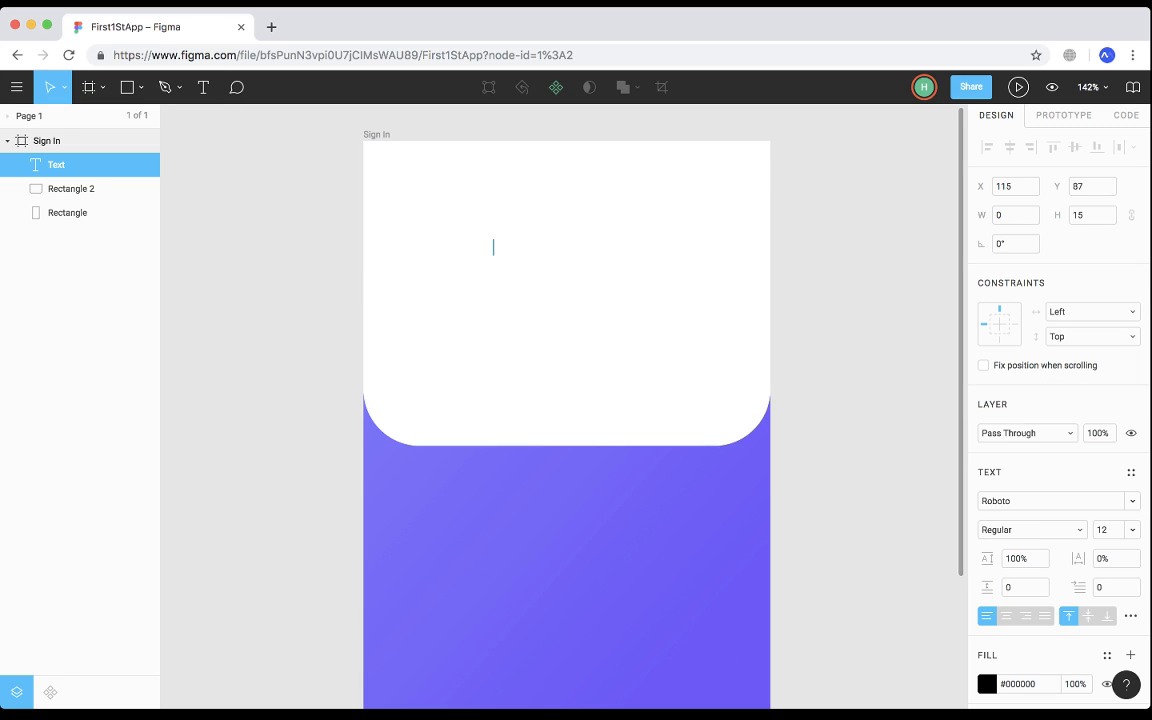
{"action": "type", "text": "Welcome"}
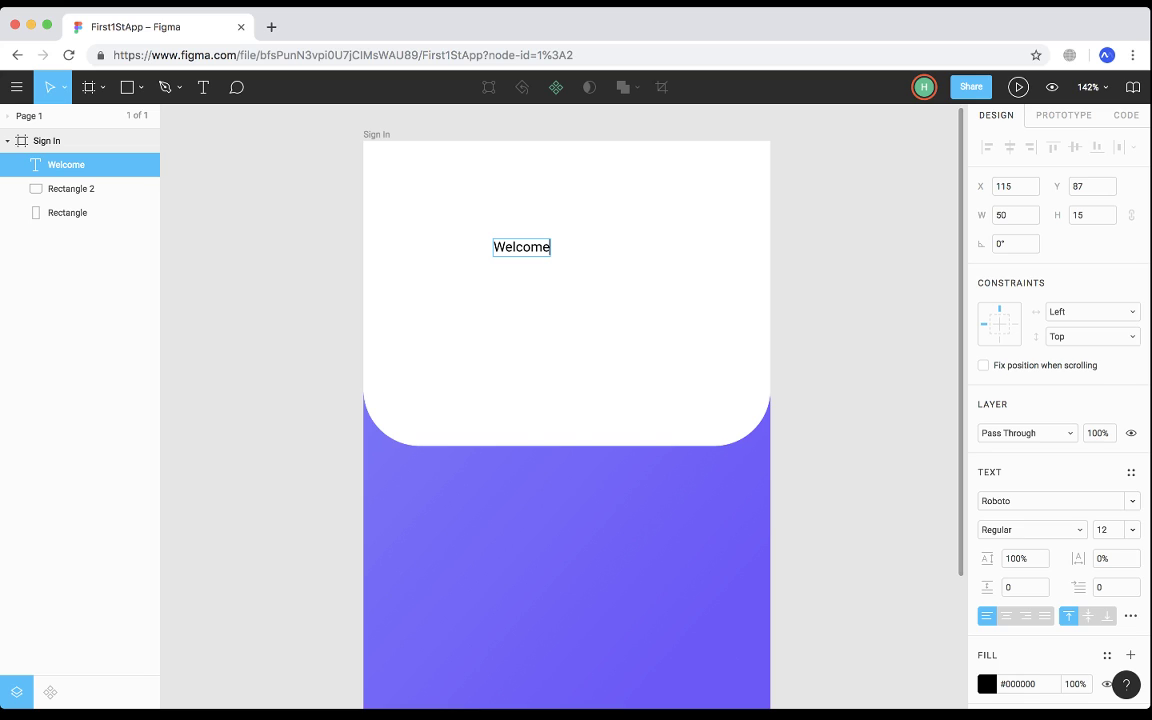
{"action": "type", "text": " to"}
{"action": "key", "text": "BackSpace"}
{"action": "key", "text": "BackSpace"}
{"action": "key", "text": "BackSpace"}
{"action": "key", "text": "BackSpace"}
{"action": "key", "text": "BackSpace"}
{"action": "key", "text": "BackSpace"}
{"action": "key", "text": "BackSpace"}
{"action": "key", "text": "BackSpace"}
{"action": "key", "text": "BackSpace"}
{"action": "key", "text": "BackSpace"}
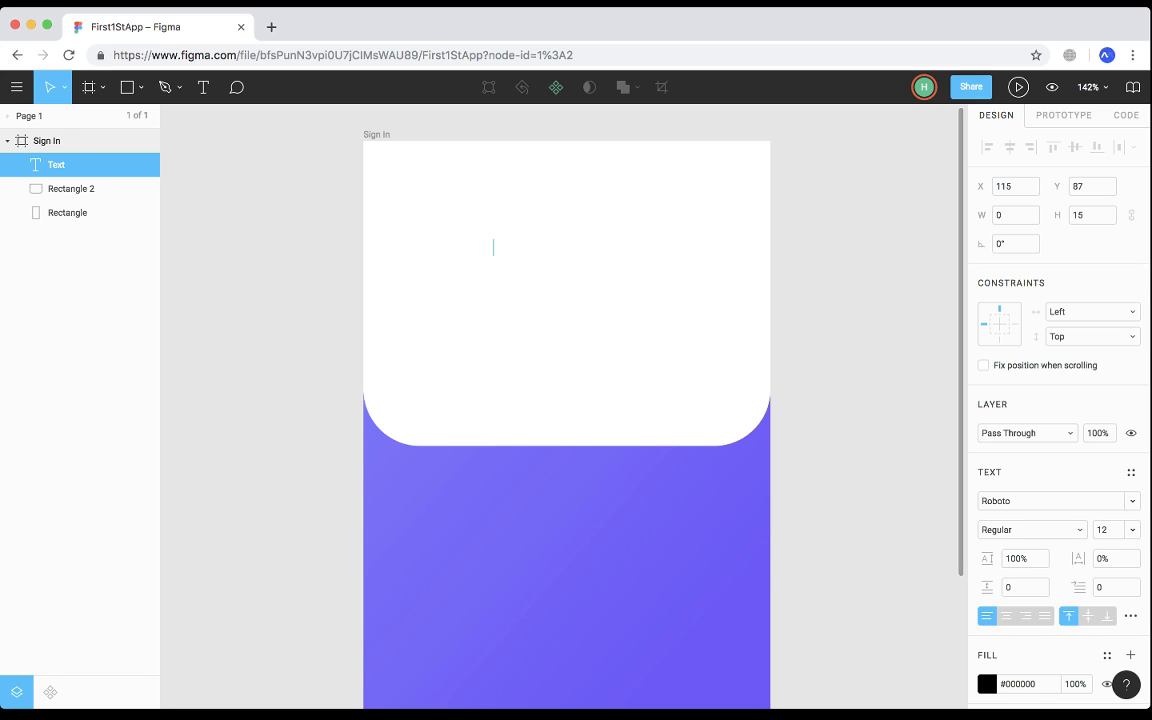
Enter "Welcome Back" in the text layer on the white panel and center-align the text.
{"action": "type", "text": "Welcome Back"}
{"action": "key", "text": "Escape"}
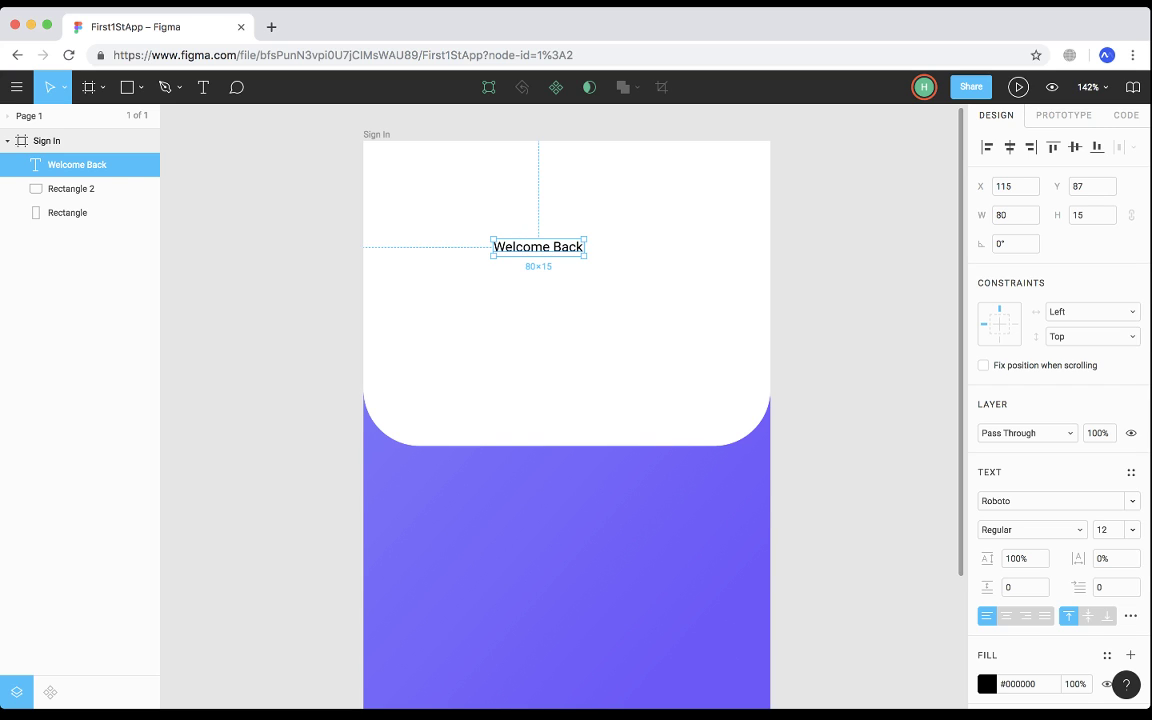
{"action": "left_click", "coordinate": [1006, 616]}
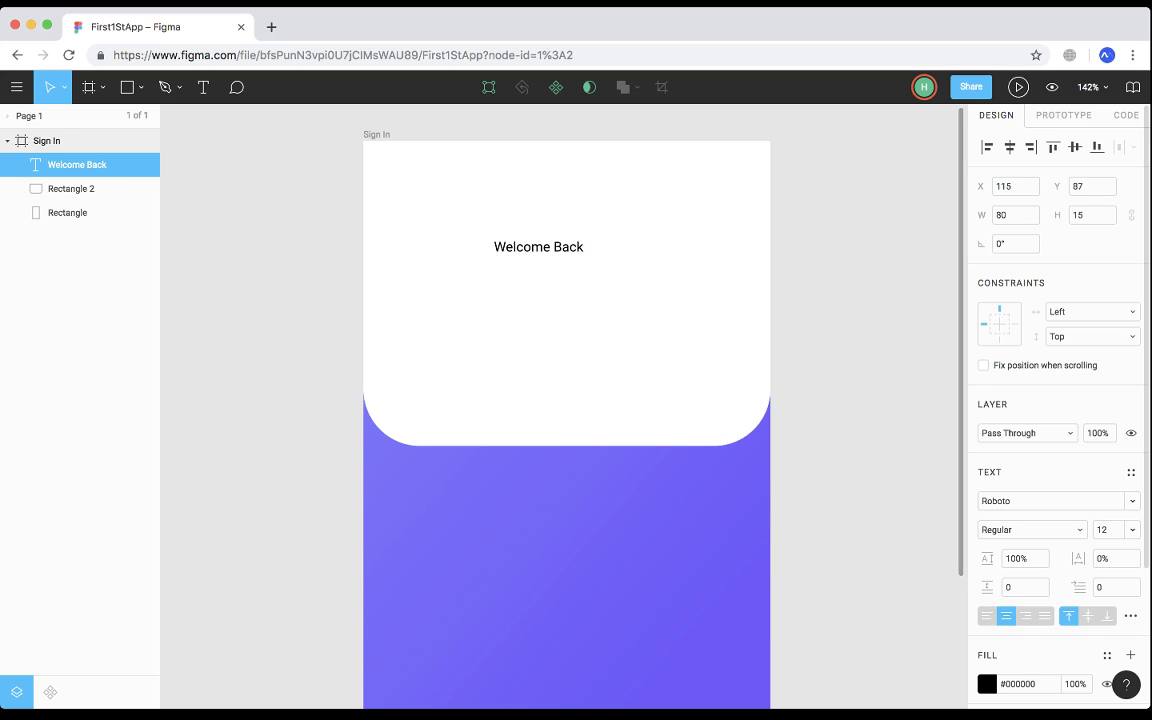
Change the "Welcome Back" text's font to Montserrat.
{"action": "left_click", "coordinate": [1050, 501]}
{"action": "left_click", "coordinate": [1132, 501]}
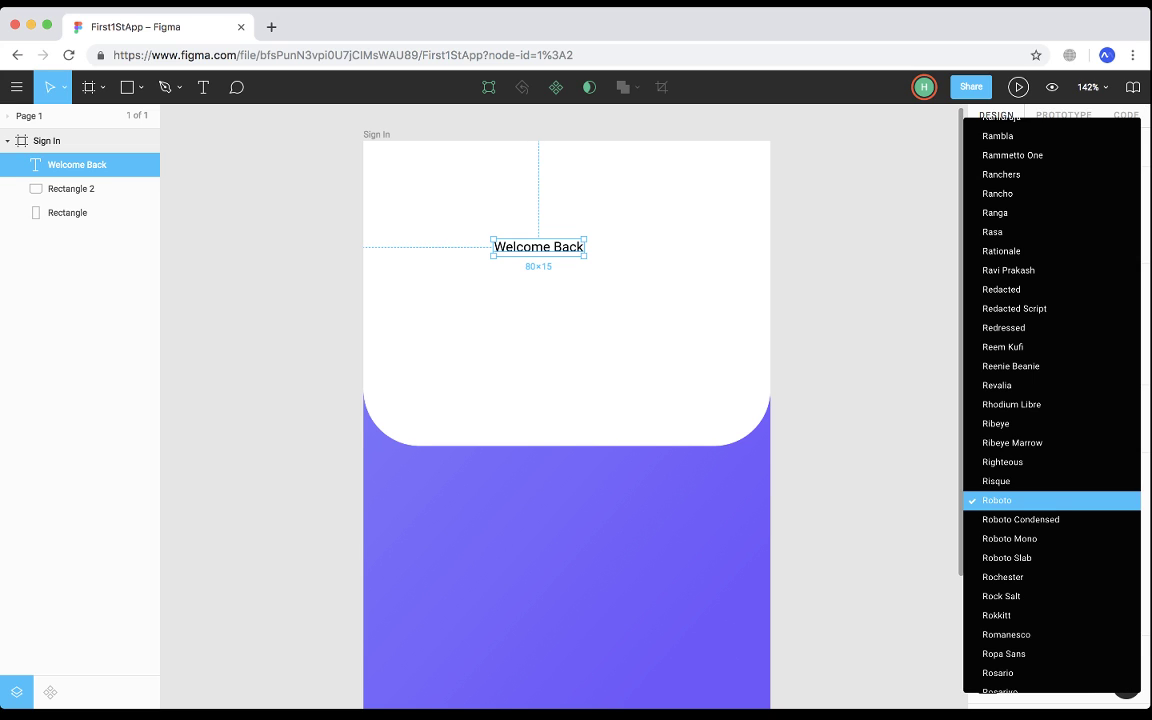
{"action": "scroll", "coordinate": [1050, 490], "scroll_direction": "down", "scroll_amount": 1}
{"action": "key", "text": "m"}
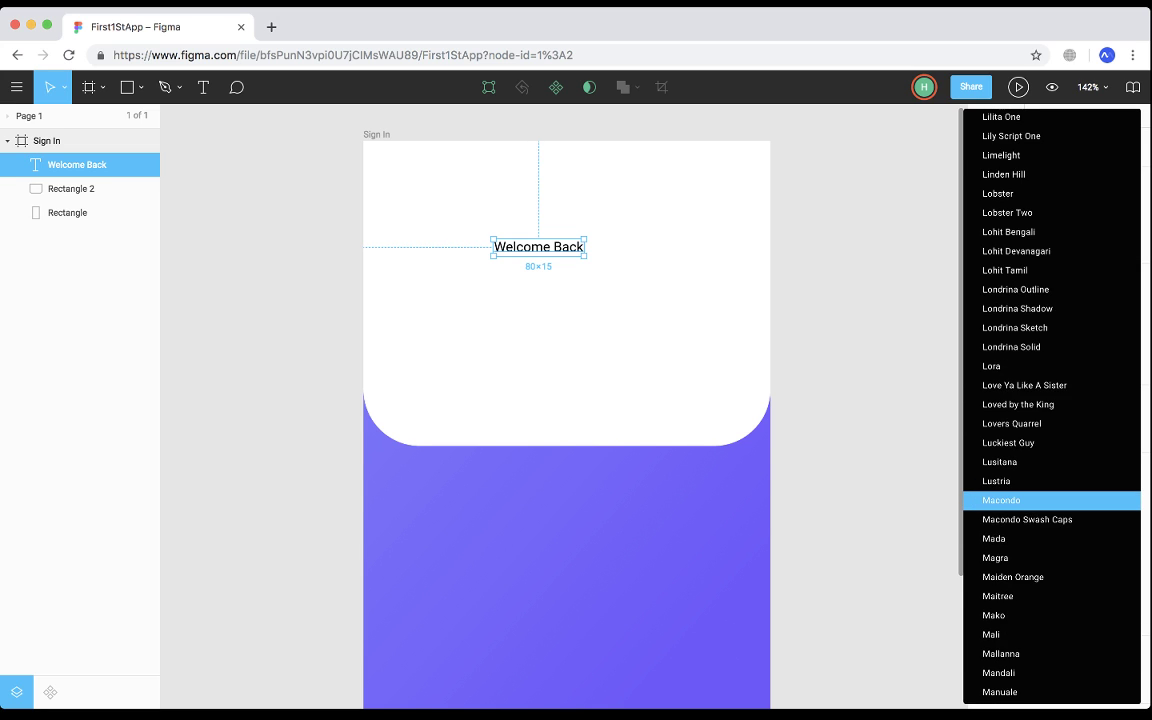
{"action": "key", "text": "o"}
{"action": "key", "text": "Down"}
{"action": "key", "text": "Down"}
{"action": "key", "text": "Down"}
{"action": "key", "text": "Down"}
{"action": "key", "text": "Down"}
{"action": "key", "text": "Down"}
{"action": "key", "text": "Down"}
{"action": "key", "text": "Down"}
{"action": "key", "text": "Down"}
{"action": "key", "text": "Down"}
{"action": "key", "text": "Down"}
{"action": "key", "text": "Down"}
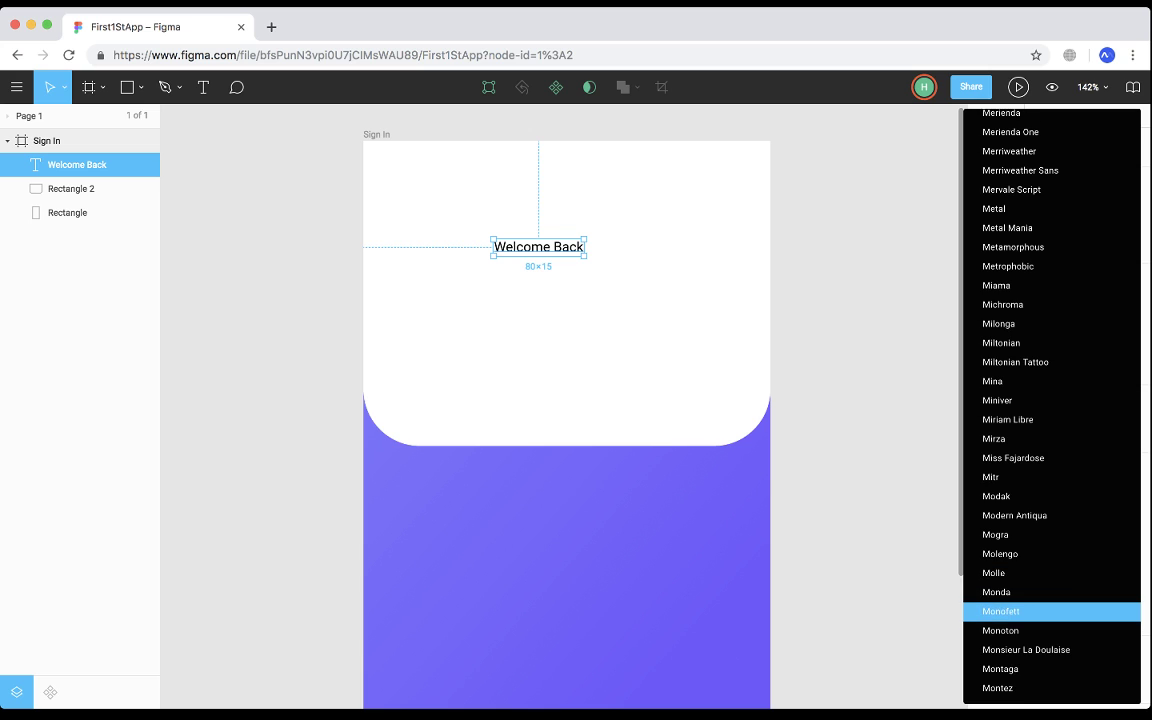
{"action": "key", "text": "Up"}
{"action": "key", "text": "Return"}
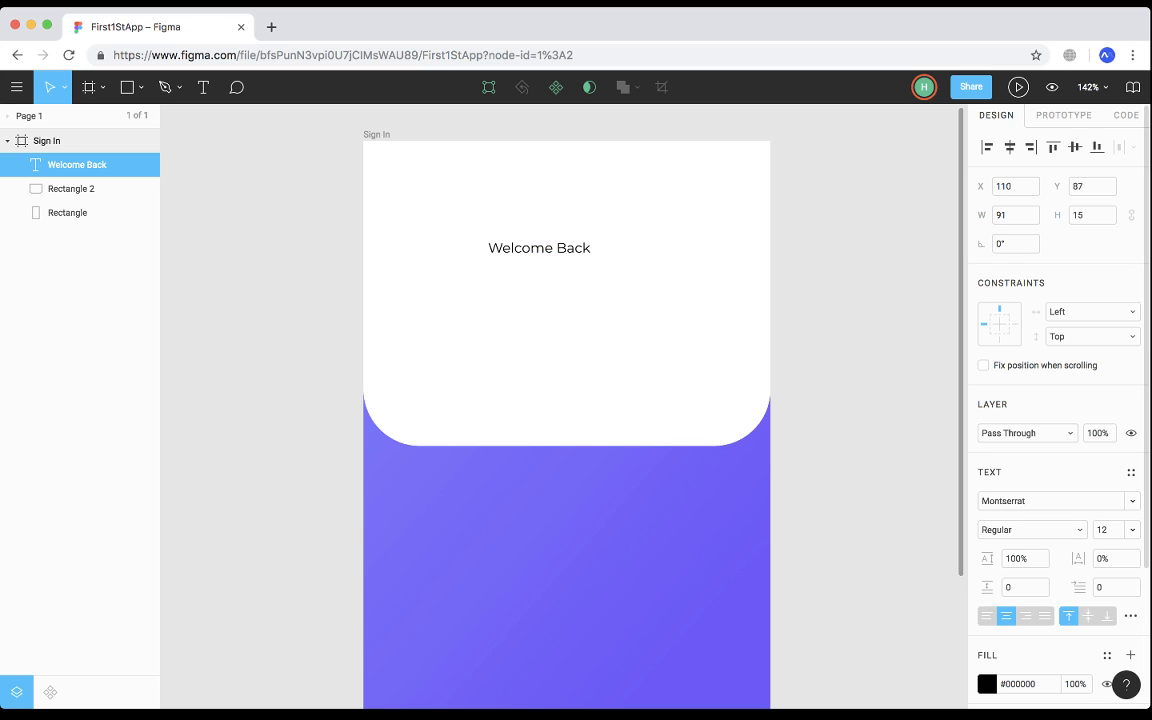
Lighten the "Welcome Back" text's fill to dark grey #666666, keeping the text selected.
{"action": "scroll", "coordinate": [1058, 400], "scroll_direction": "down", "scroll_amount": 4}
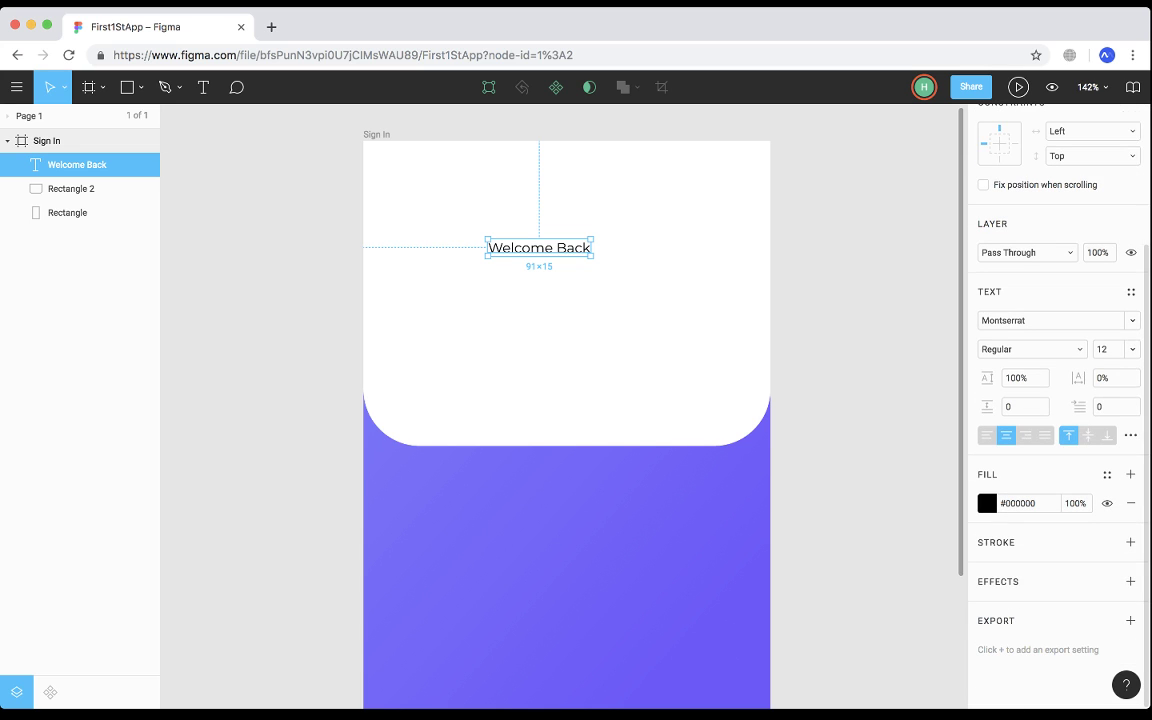
{"action": "left_click", "coordinate": [987, 503]}
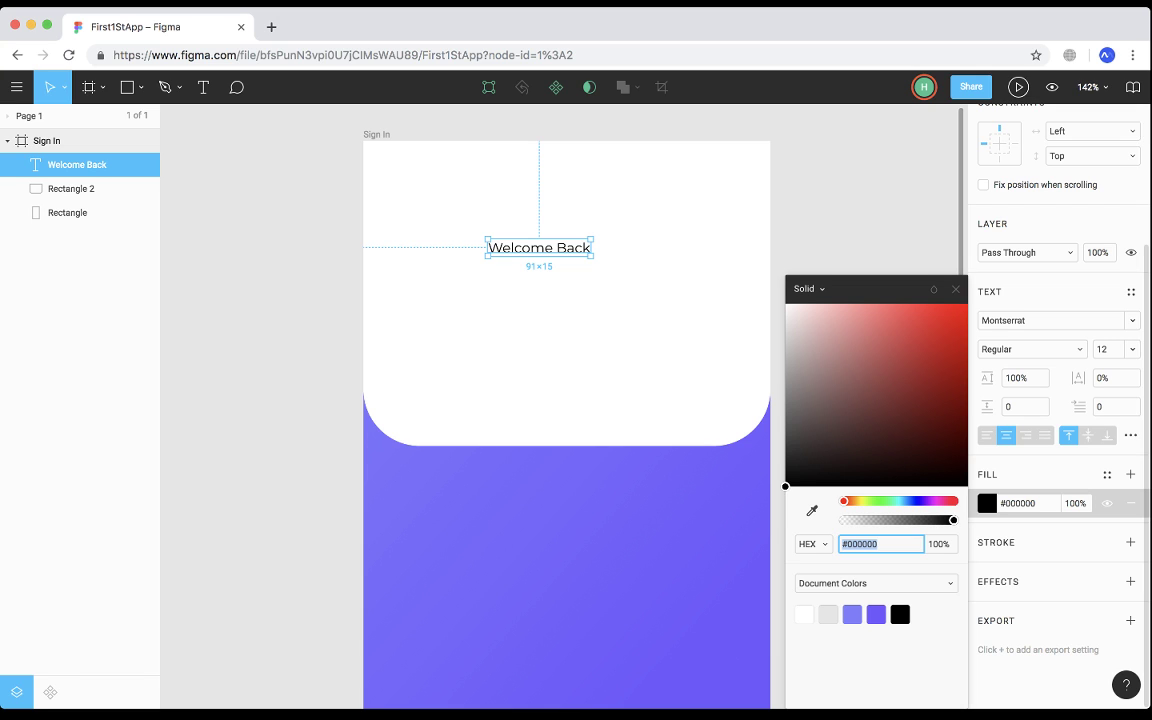
{"action": "left_click_drag", "start_coordinate": [785, 486], "coordinate": [785, 413]}
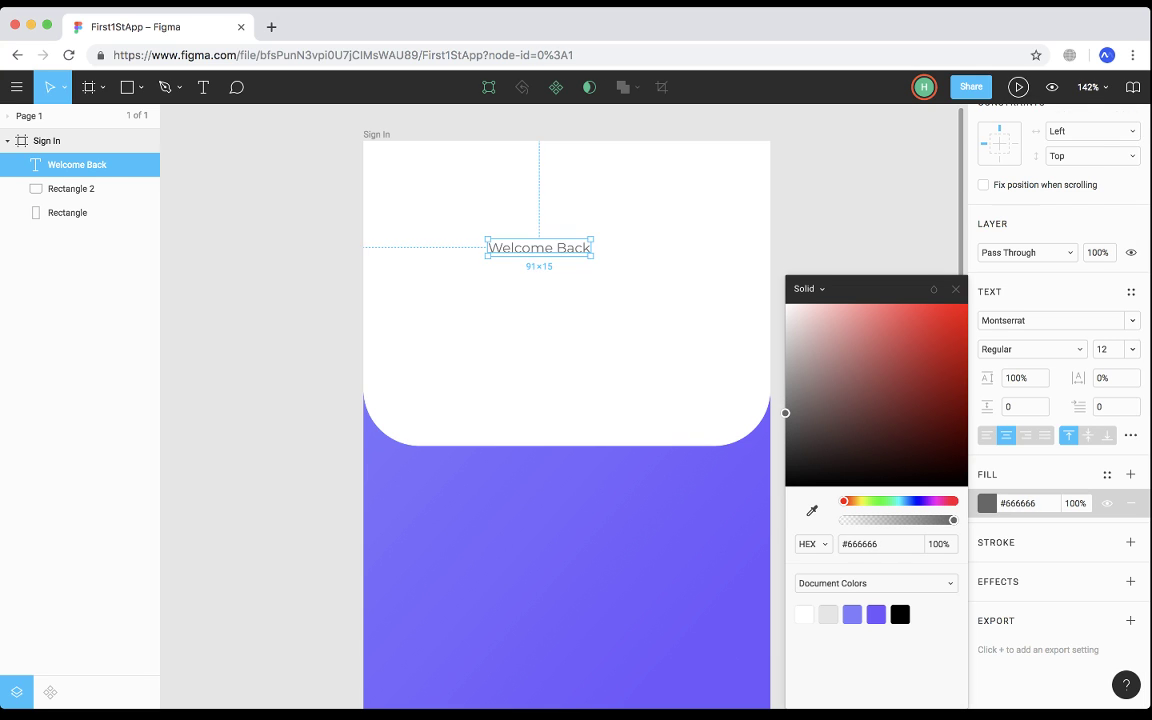
{"action": "left_click", "coordinate": [778, 413]}
{"action": "left_click", "coordinate": [77, 164]}
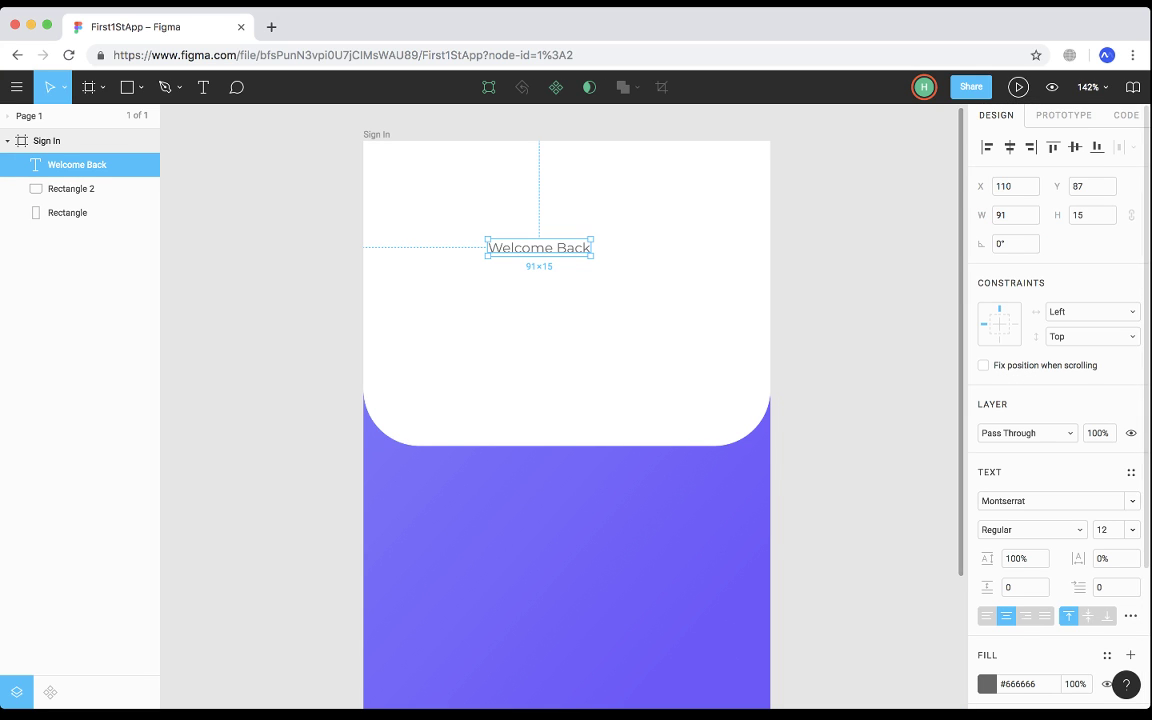
Set the "Welcome Back" font size to 18 and center the text horizontally in the frame.
{"action": "scroll", "coordinate": [1058, 400], "scroll_direction": "down", "scroll_amount": 2}
{"action": "left_click", "coordinate": [1132, 446]}
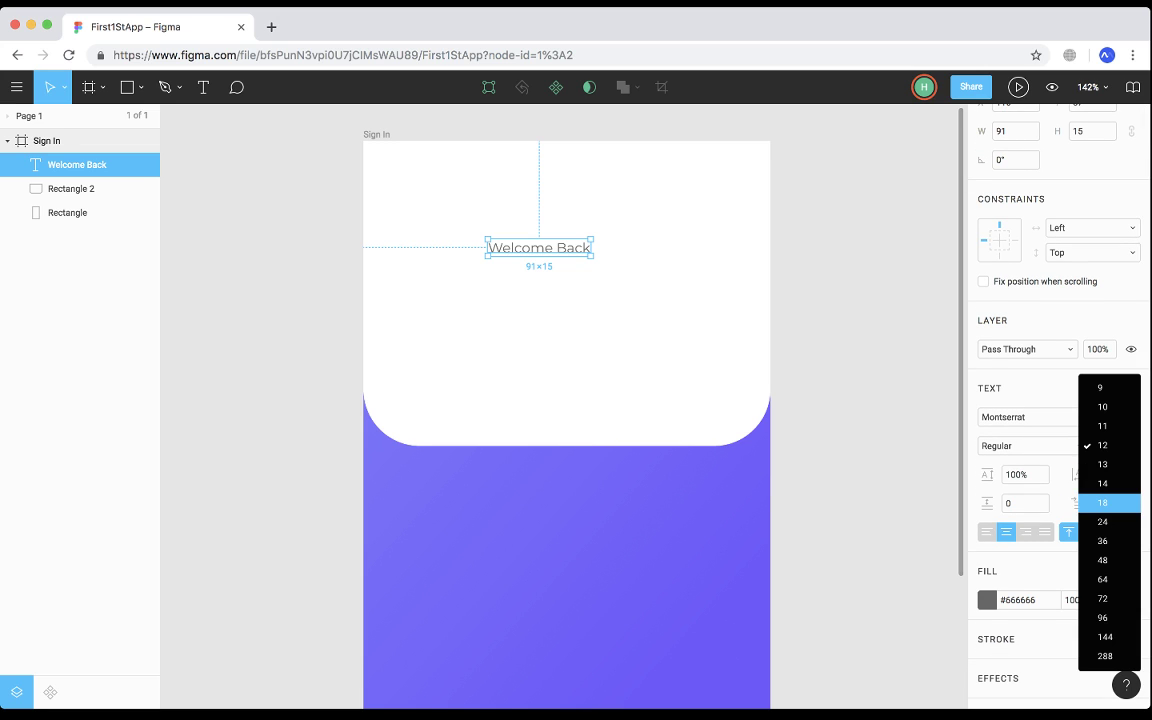
{"action": "left_click", "coordinate": [1103, 502]}
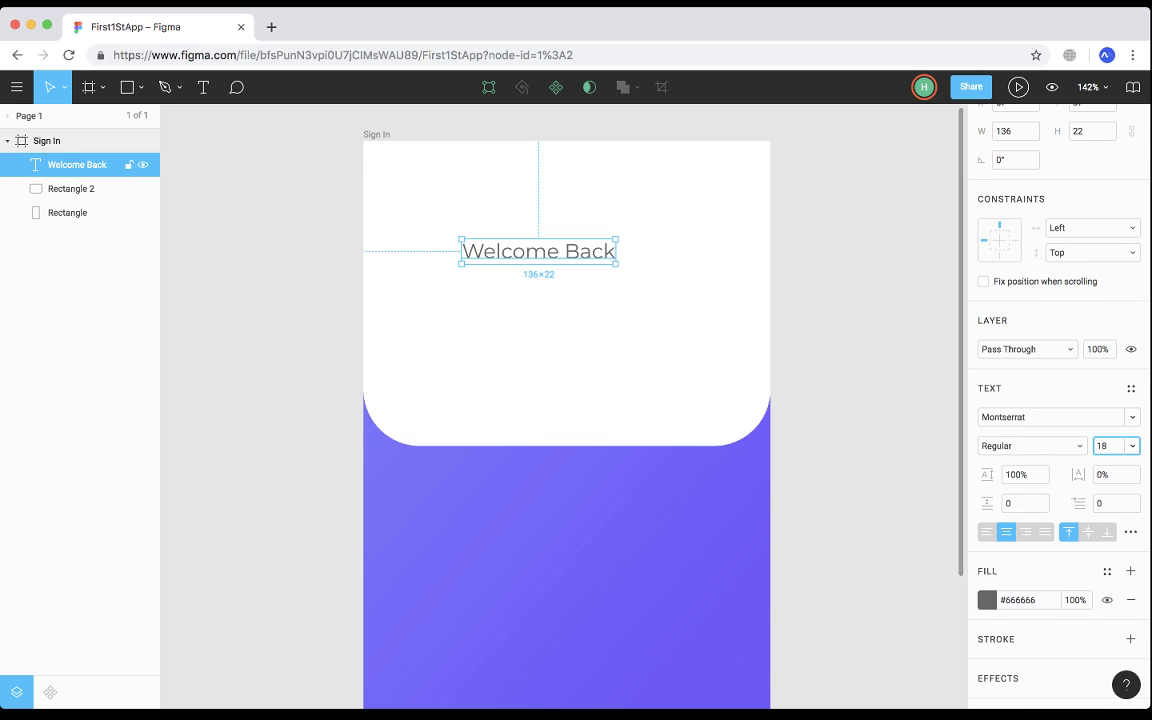
{"action": "left_click_drag", "start_coordinate": [538, 251], "coordinate": [567, 286]}
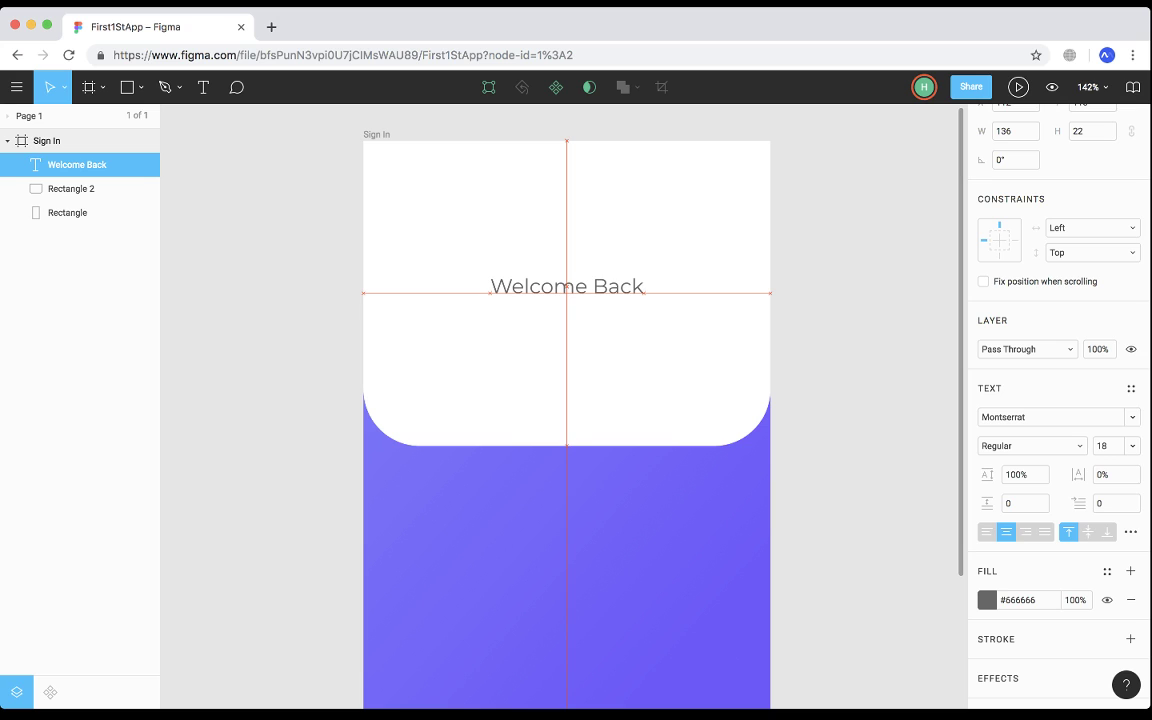
{"action": "left_click", "coordinate": [838, 290]}
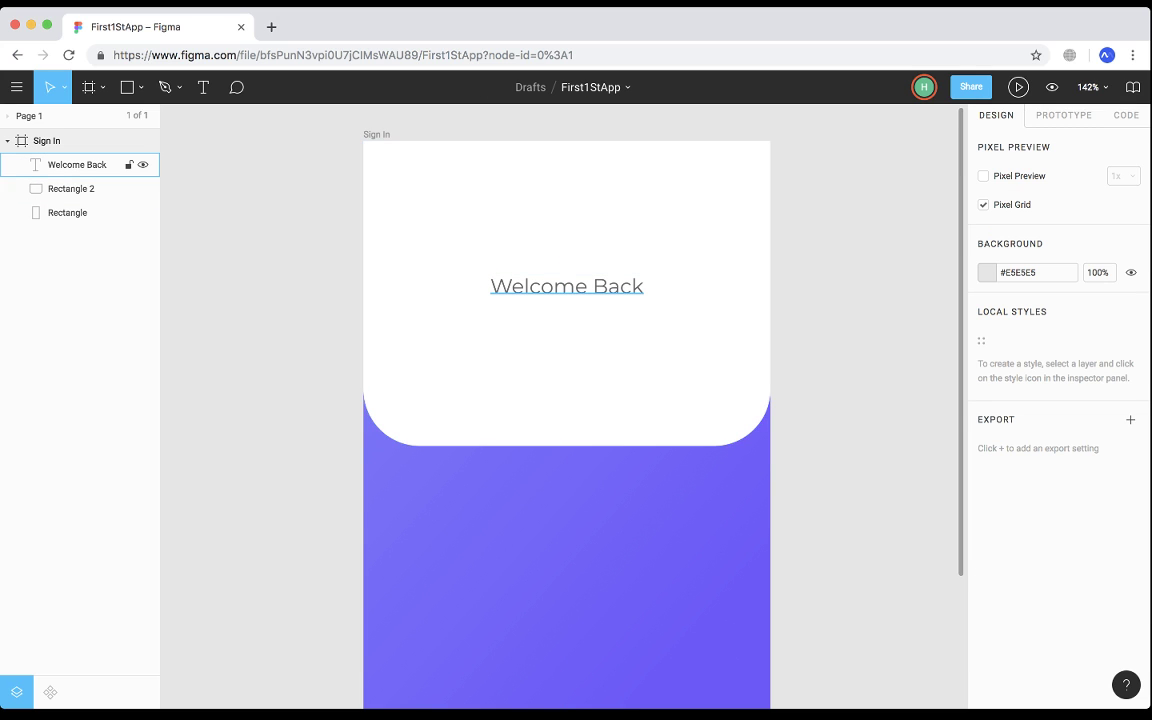
{"action": "key", "text": "super+s"}
Move the "Welcome Back" text down to X 112, Y 171, keeping it horizontally centered.
{"action": "left_click_drag", "start_coordinate": [567, 286], "coordinate": [567, 322]}
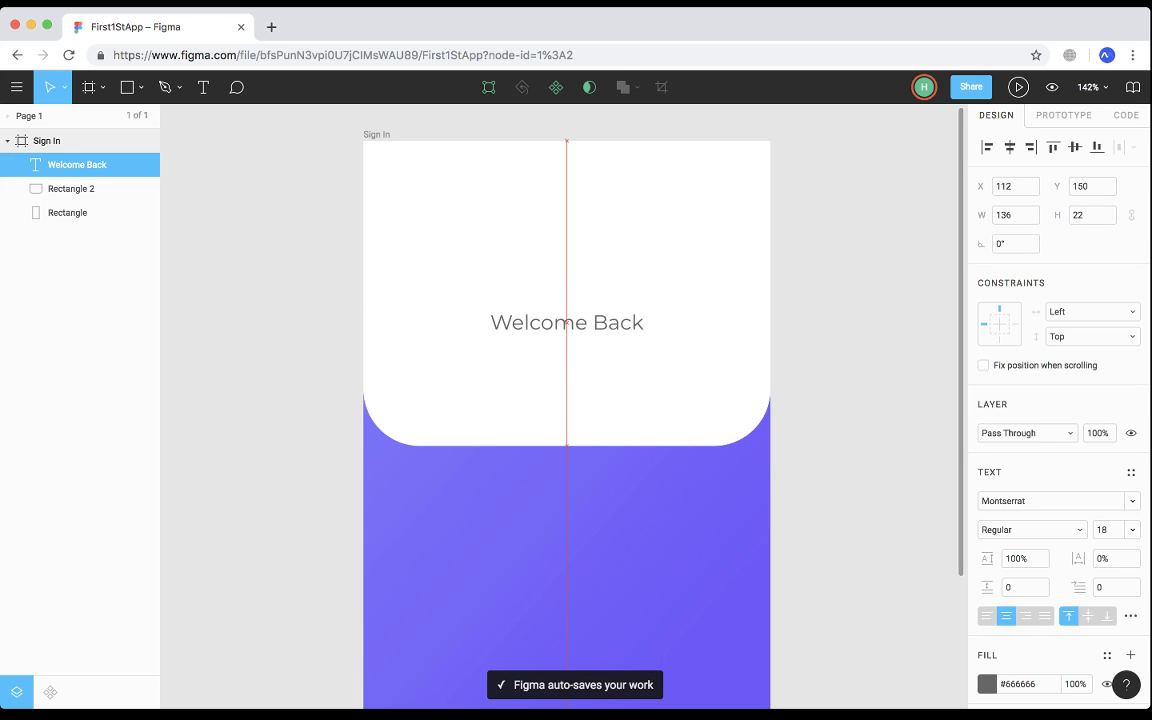
{"action": "key", "text": "shift+Down"}
{"action": "key", "text": "shift+Down"}
{"action": "key", "text": "Down"}
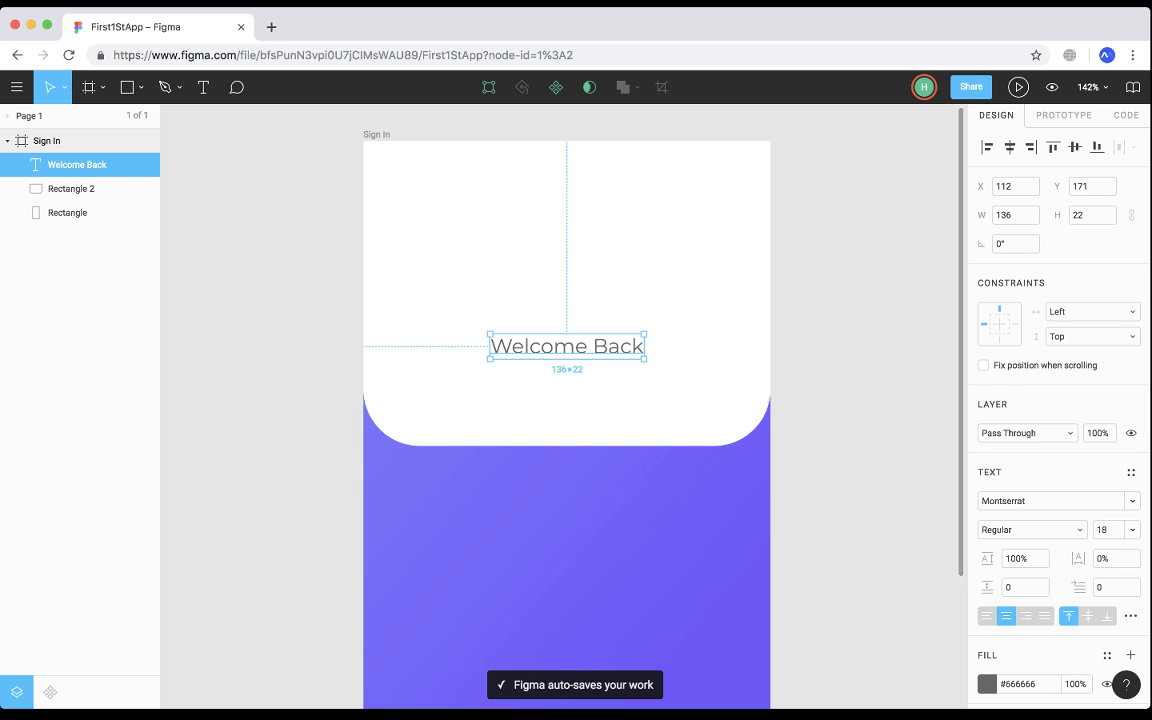
Set the "Welcome Back" heading's font size to 24 and place a duplicate directly below it at X 90, Y 191.
{"action": "left_click", "coordinate": [1132, 530]}
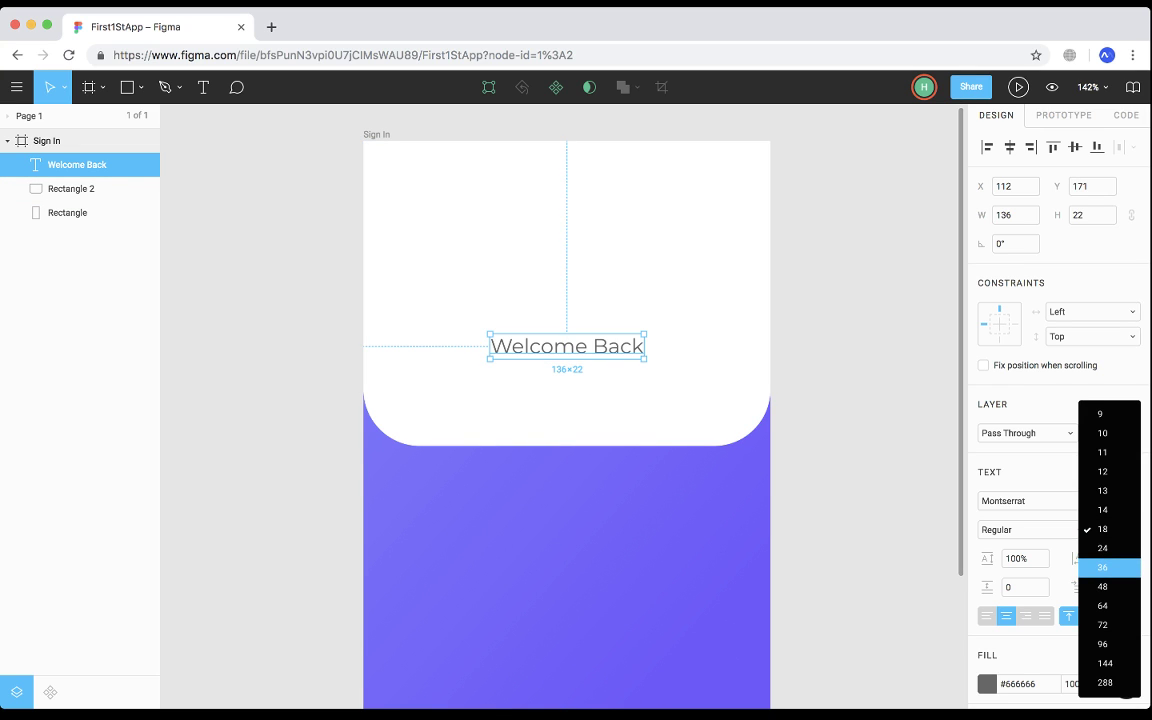
{"action": "left_click", "coordinate": [1102, 548]}
{"action": "mouse_move", "coordinate": [567, 350]}
{"action": "left_mouse_down"}
{"action": "mouse_move", "coordinate": [567, 328]}
{"action": "mouse_move", "coordinate": [567, 373]}
{"action": "left_mouse_up"}
{"action": "key", "text": "super+d"}
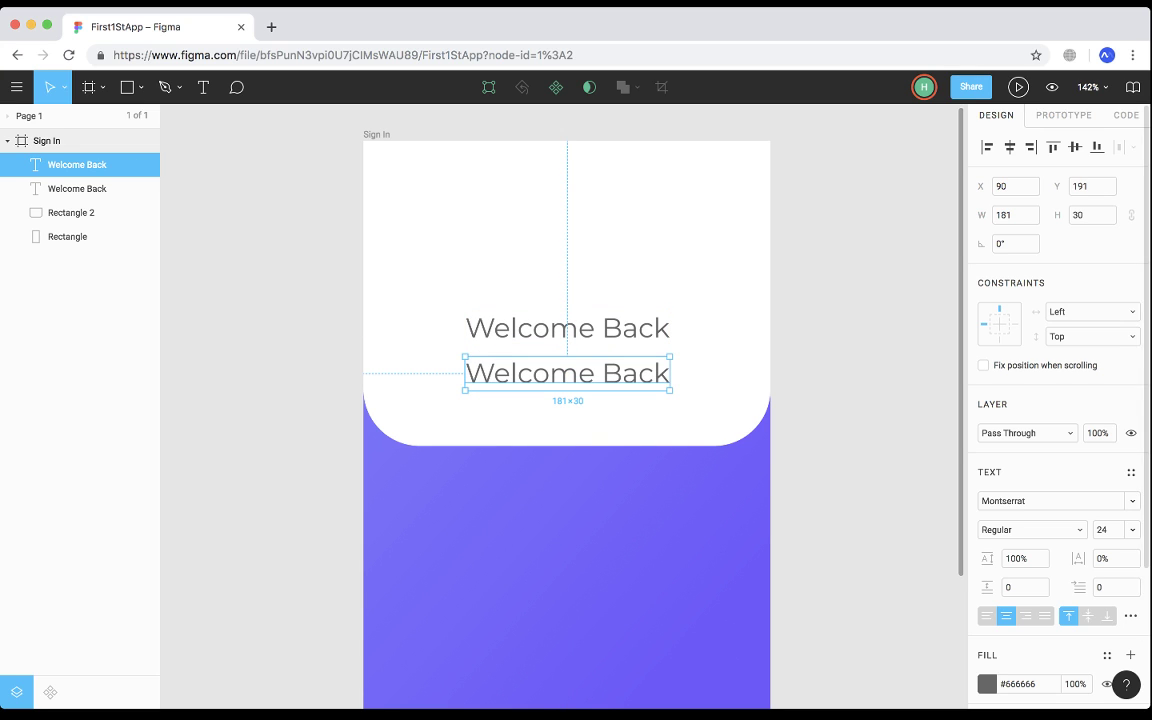
Set the duplicated lower text's font size to 14 and its weight to Light.
{"action": "left_click", "coordinate": [1132, 530]}
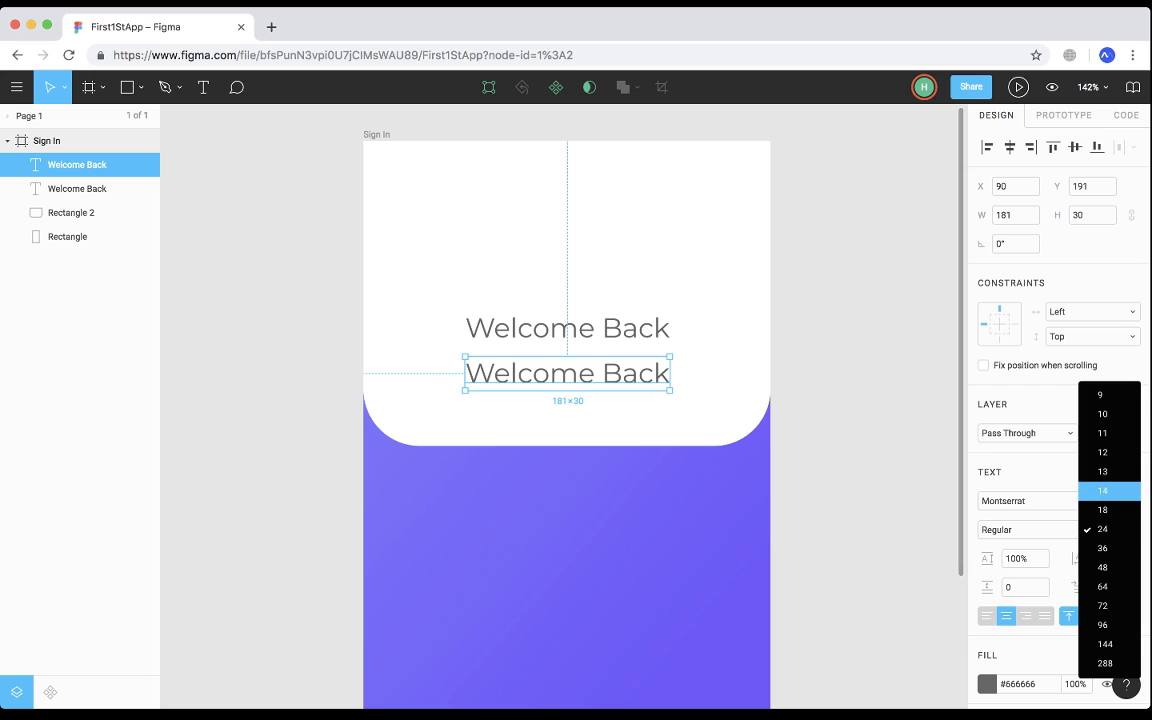
{"action": "left_click", "coordinate": [1103, 490]}
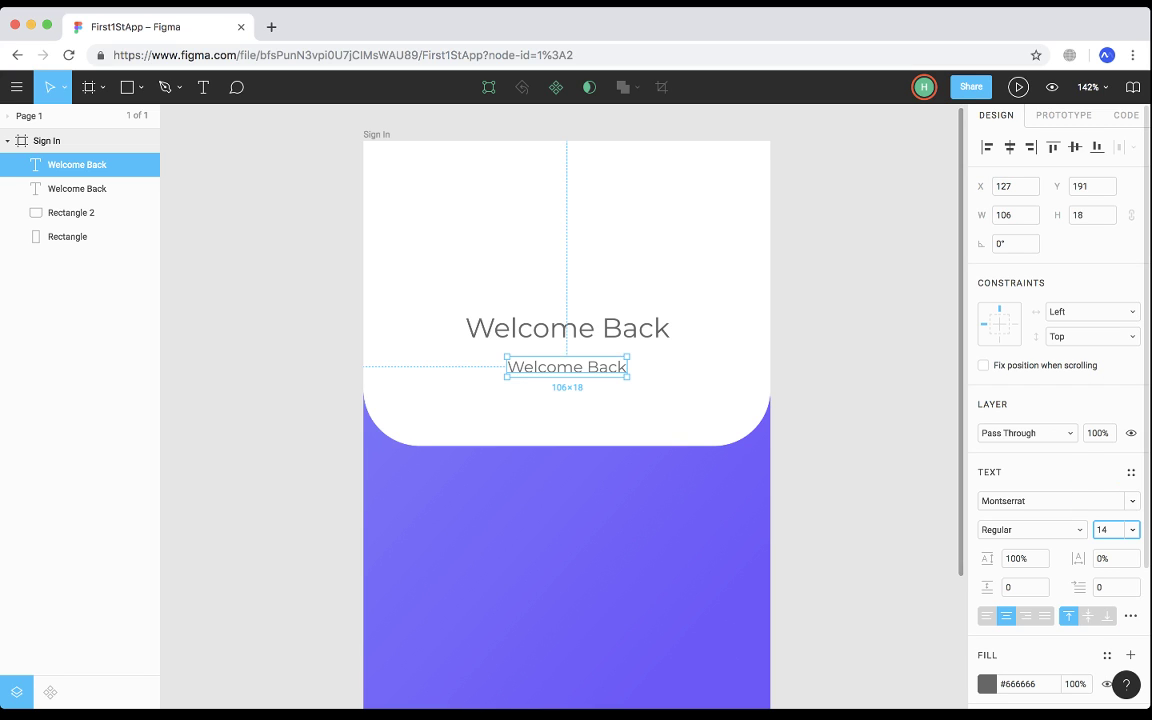
{"action": "left_click", "coordinate": [1030, 529]}
{"action": "left_click", "coordinate": [1000, 505]}
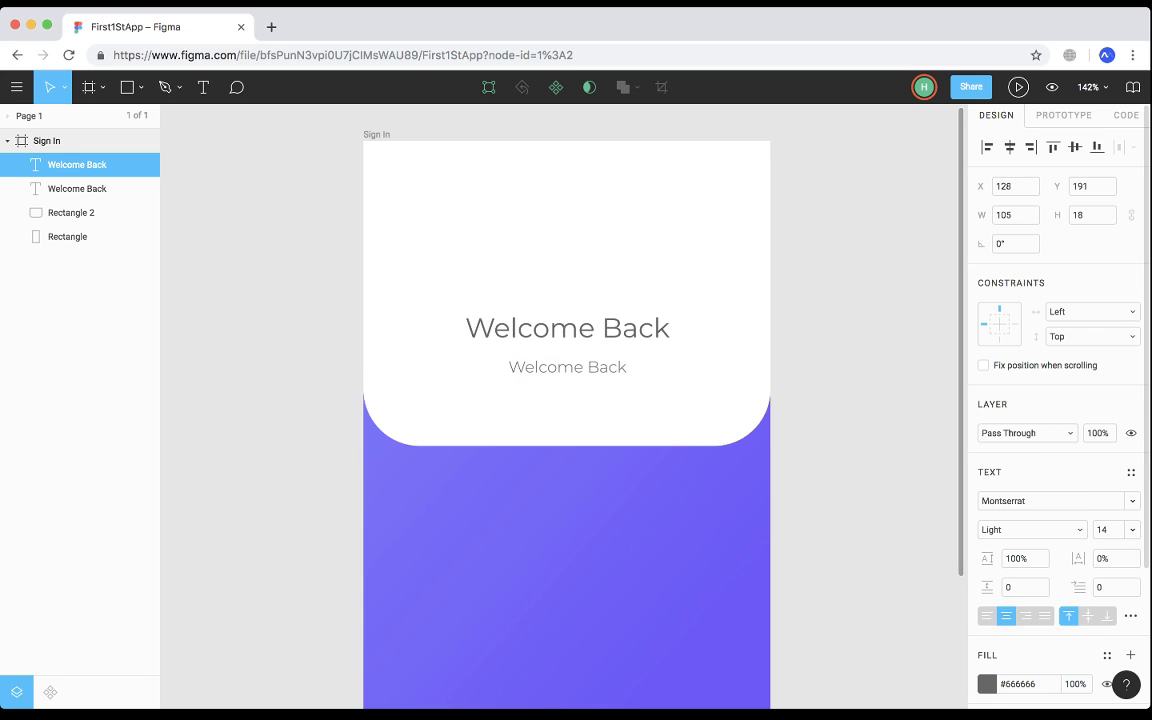
Lighten the lower text's fill to grey #B3B3B3 and deselect it.
{"action": "left_click", "coordinate": [987, 684]}
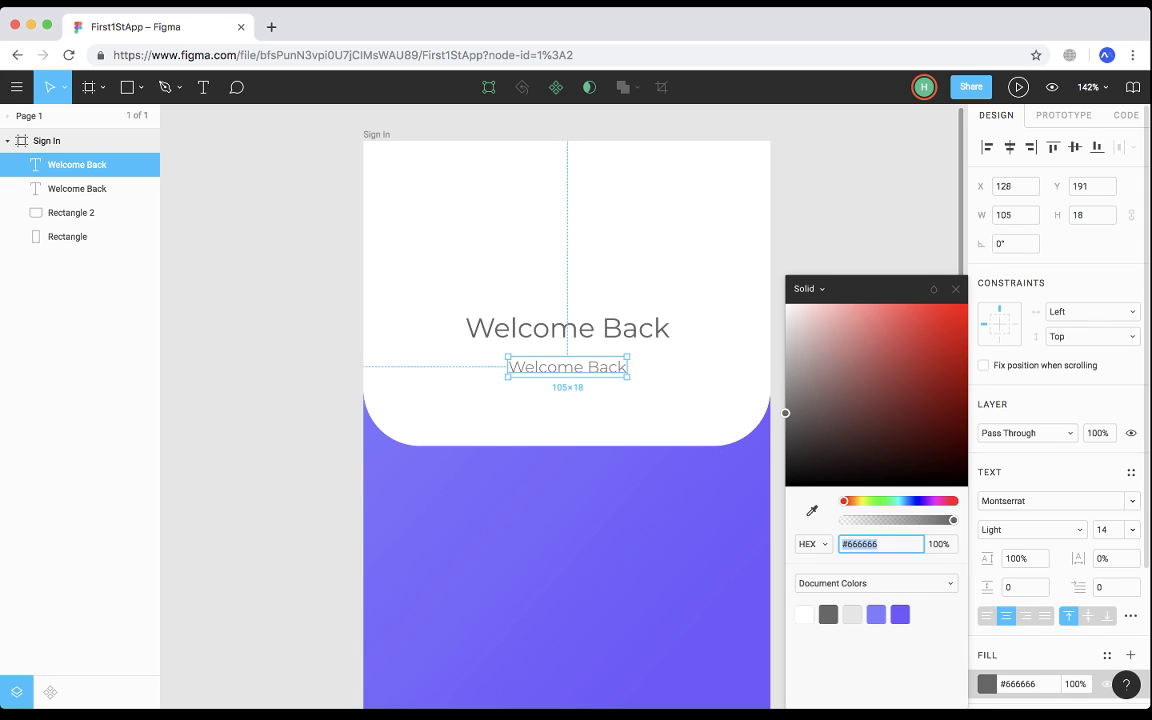
{"action": "left_click_drag", "start_coordinate": [786, 413], "coordinate": [786, 358]}
{"action": "left_click", "coordinate": [860, 225]}
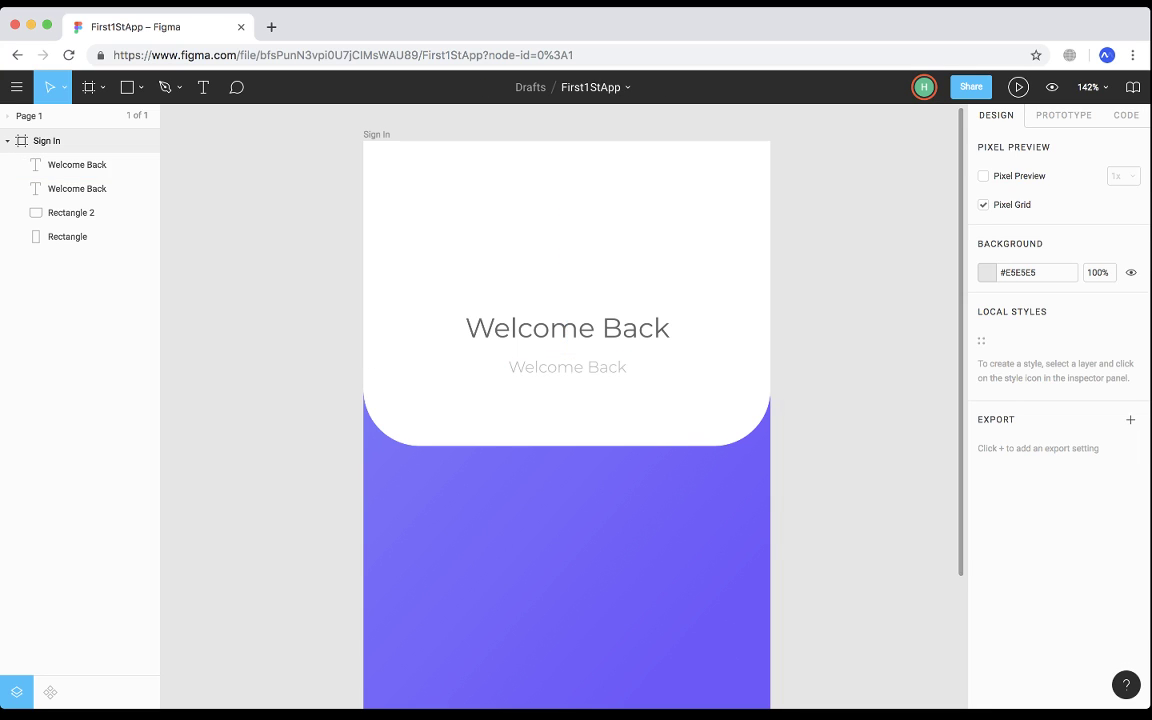
Replace the grey text below the heading with "Log in to your account to get an update".
{"action": "double_click", "coordinate": [567, 367]}
{"action": "type", "text": "Log In"}
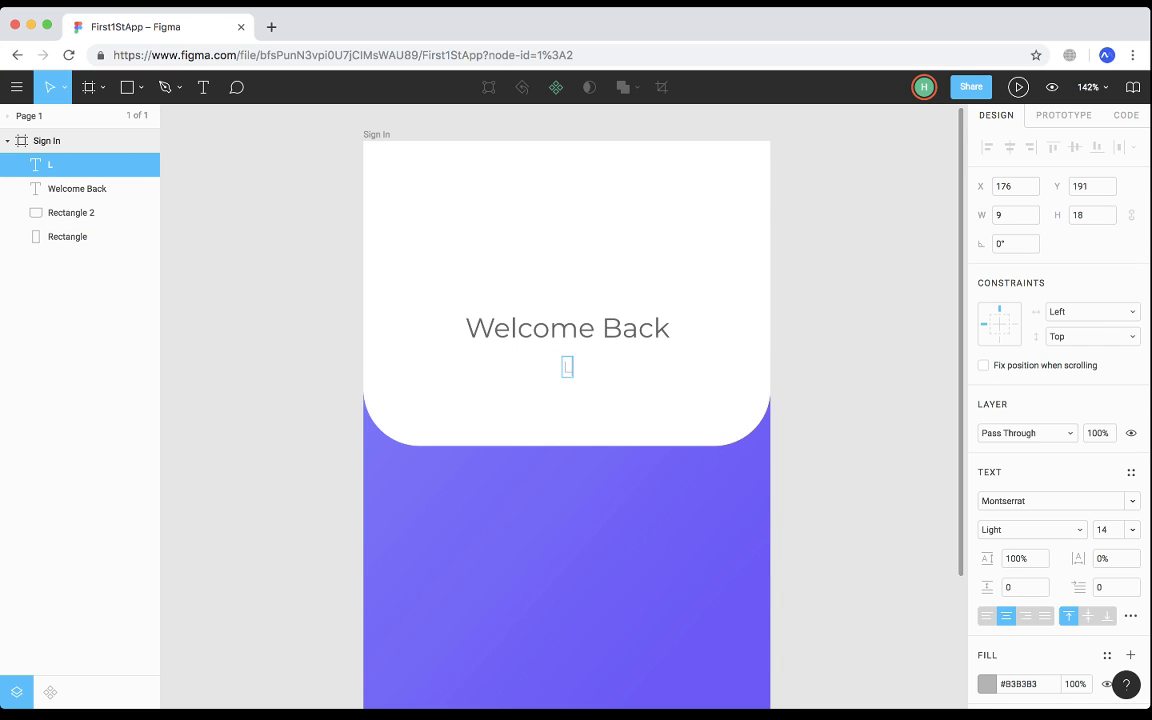
{"action": "key", "text": "BackSpace"}
{"action": "key", "text": "BackSpace"}
{"action": "type", "text": "in to you"}
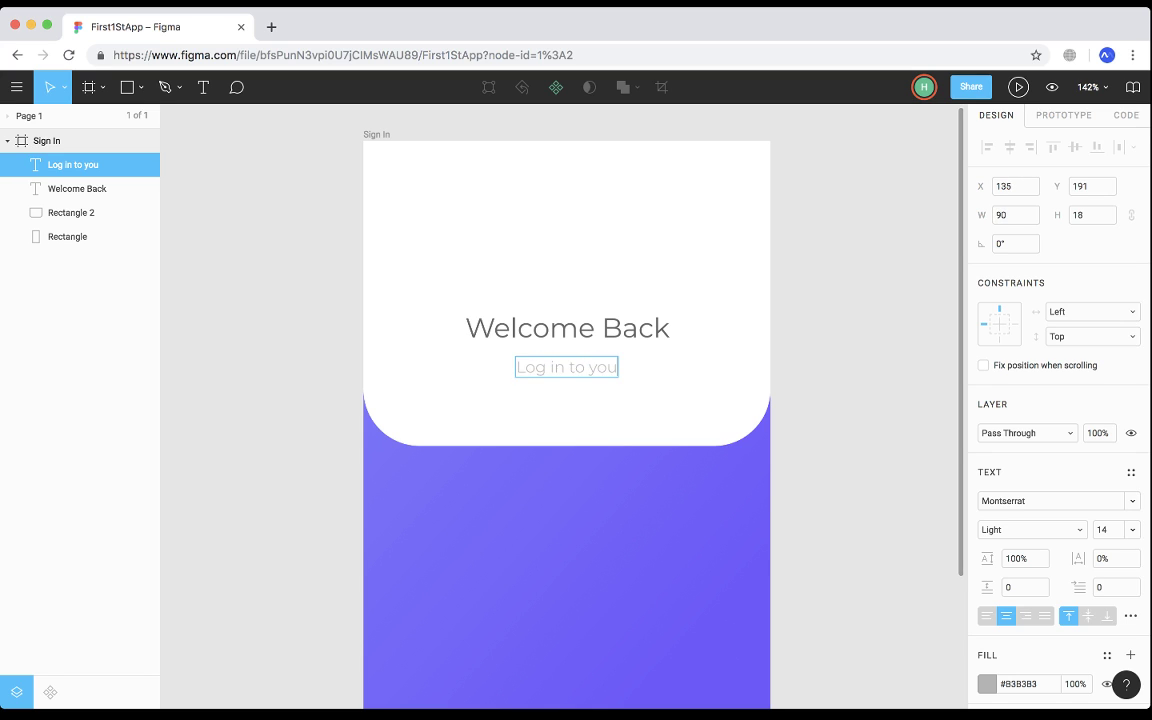
{"action": "type", "text": "r account to get an update"}
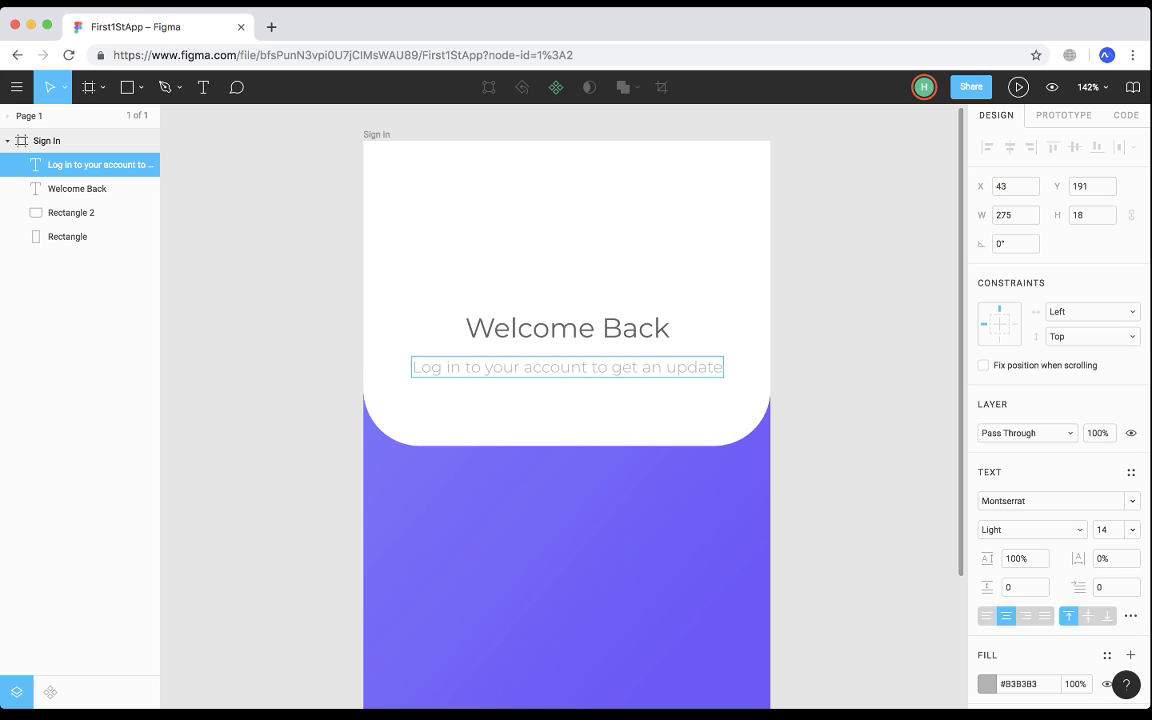
{"action": "key", "text": "Escape"}
{"action": "key", "text": "Escape"}
Move the "Welcome Back" heading and its subtitle down together until the subtitle sits at Y 221.
{"action": "left_click", "coordinate": [90, 188]}
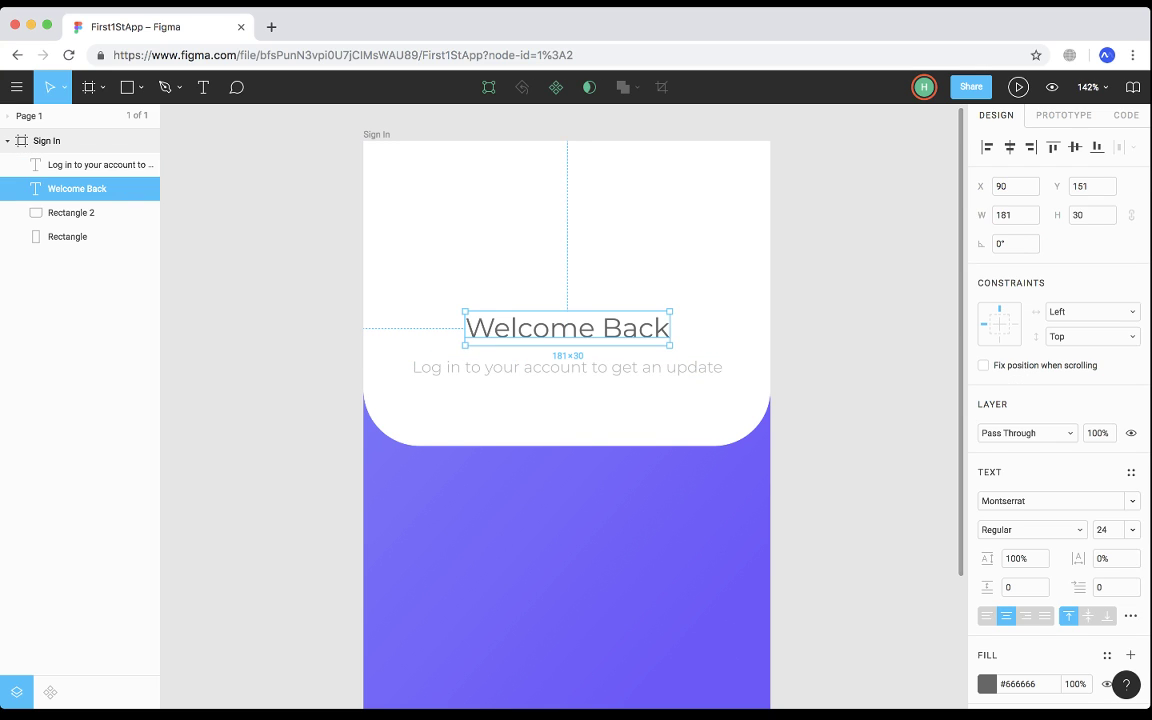
{"action": "left_click", "coordinate": [95, 165], "text": "shift"}
{"action": "left_click_drag", "start_coordinate": [540, 330], "coordinate": [540, 364]}
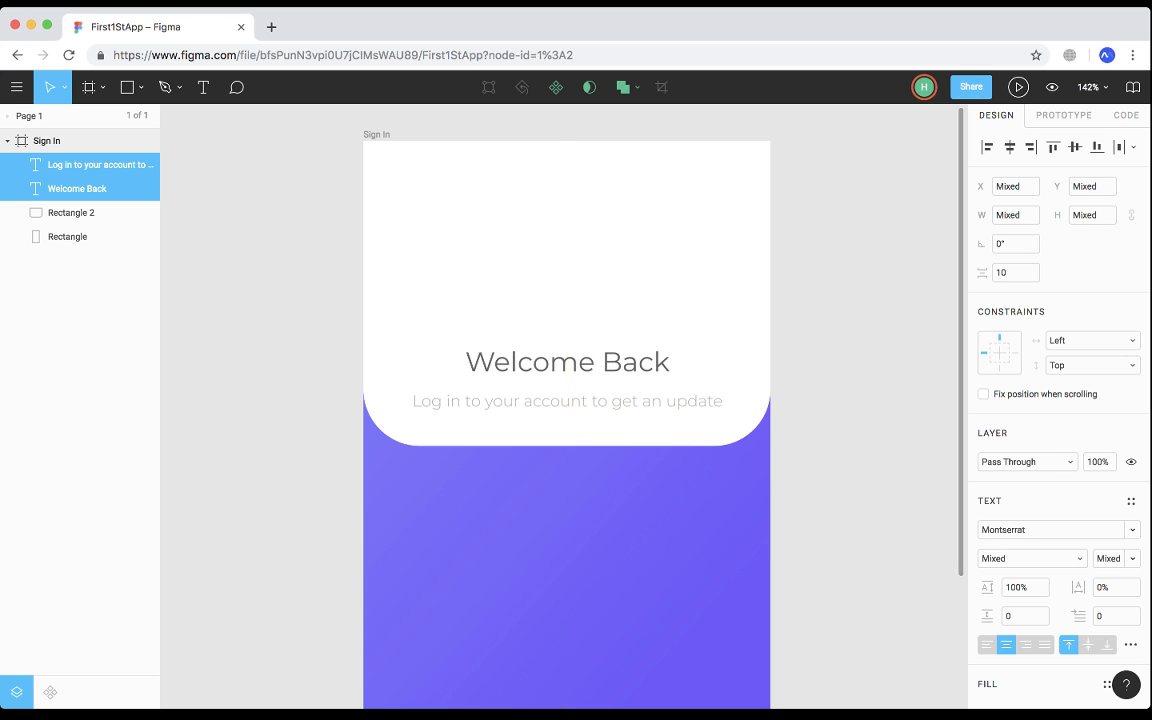
{"action": "key", "text": "Escape"}
Tighten the gap between heading and subtitle to 4, move both down so the heading sits at Y 187, and deselect.
{"action": "left_click", "coordinate": [95, 164]}
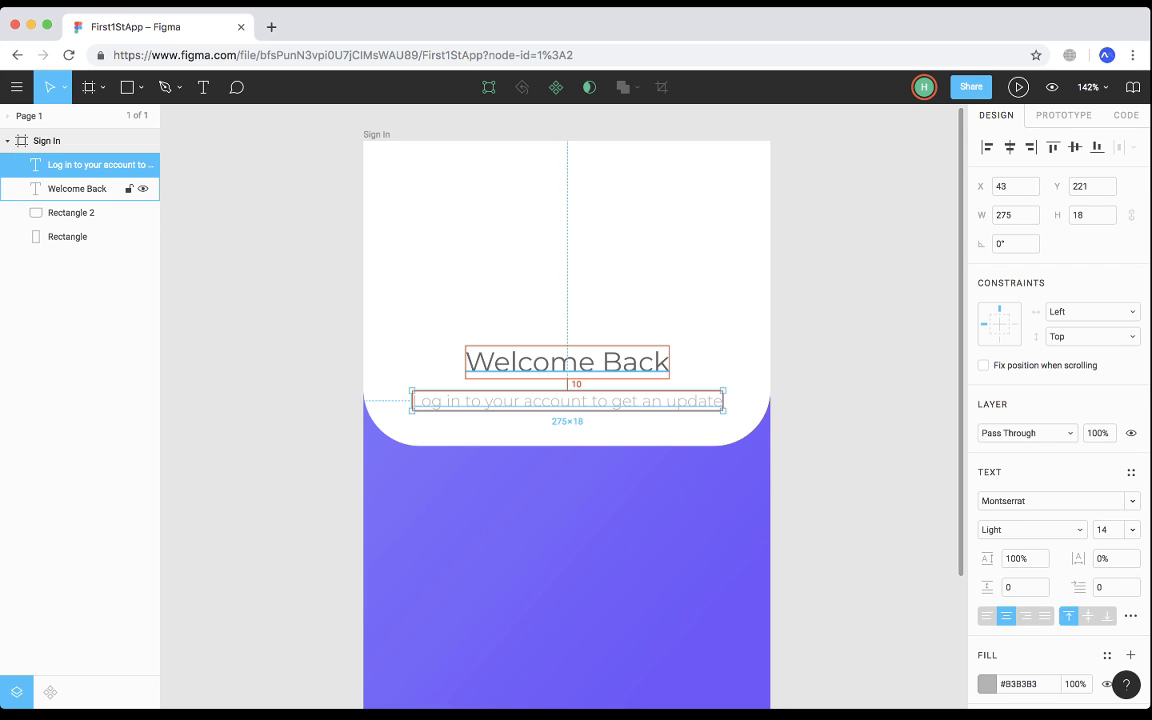
{"action": "left_click", "coordinate": [95, 188], "text": "shift"}
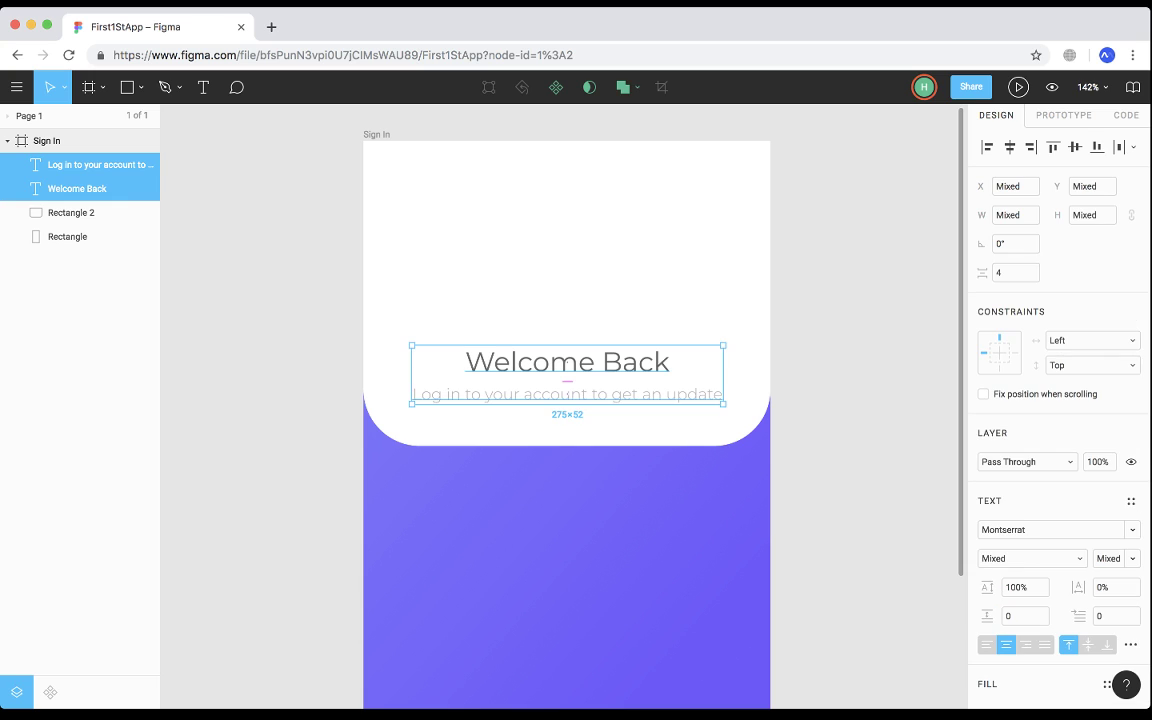
{"action": "left_click_drag", "start_coordinate": [563, 369], "coordinate": [563, 378]}
{"action": "key", "text": "Up"}
{"action": "key", "text": "Up"}
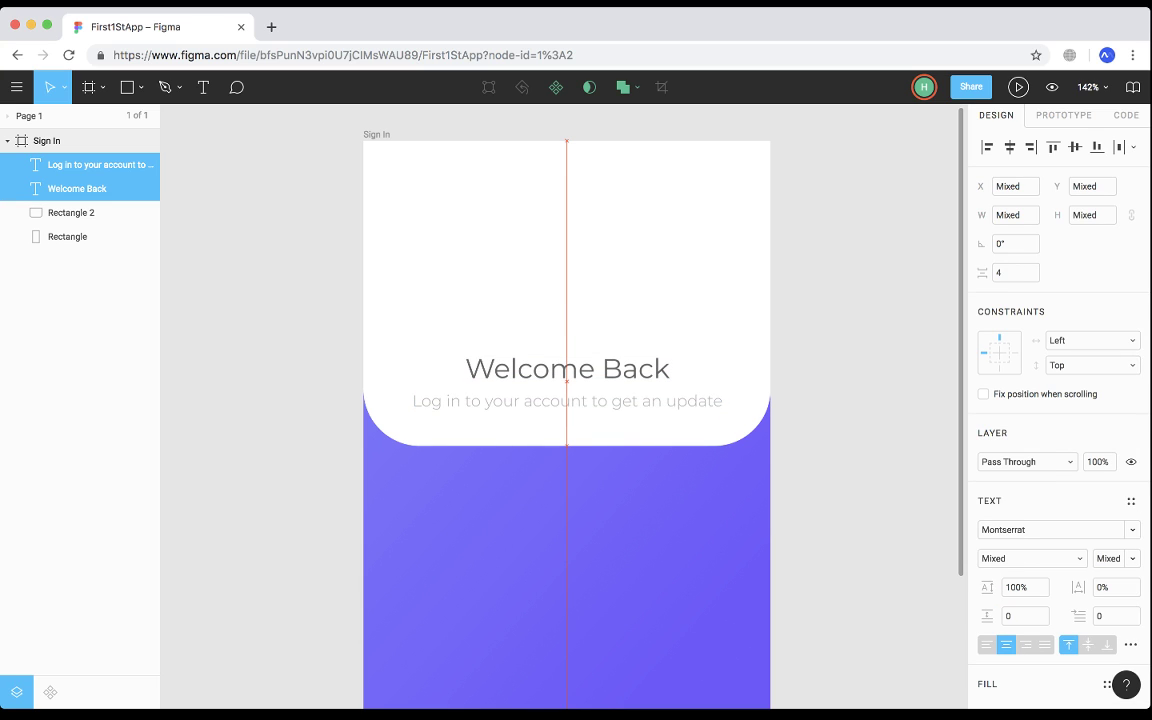
{"action": "left_click", "coordinate": [837, 302]}
Examine the overall layout of the Sign In screen and the placement of the welcome texts.
{"action": "scroll", "coordinate": [837, 302], "scroll_direction": "down", "scroll_amount": 1}
{"action": "scroll", "coordinate": [830, 307], "scroll_direction": "down", "scroll_amount": 5}
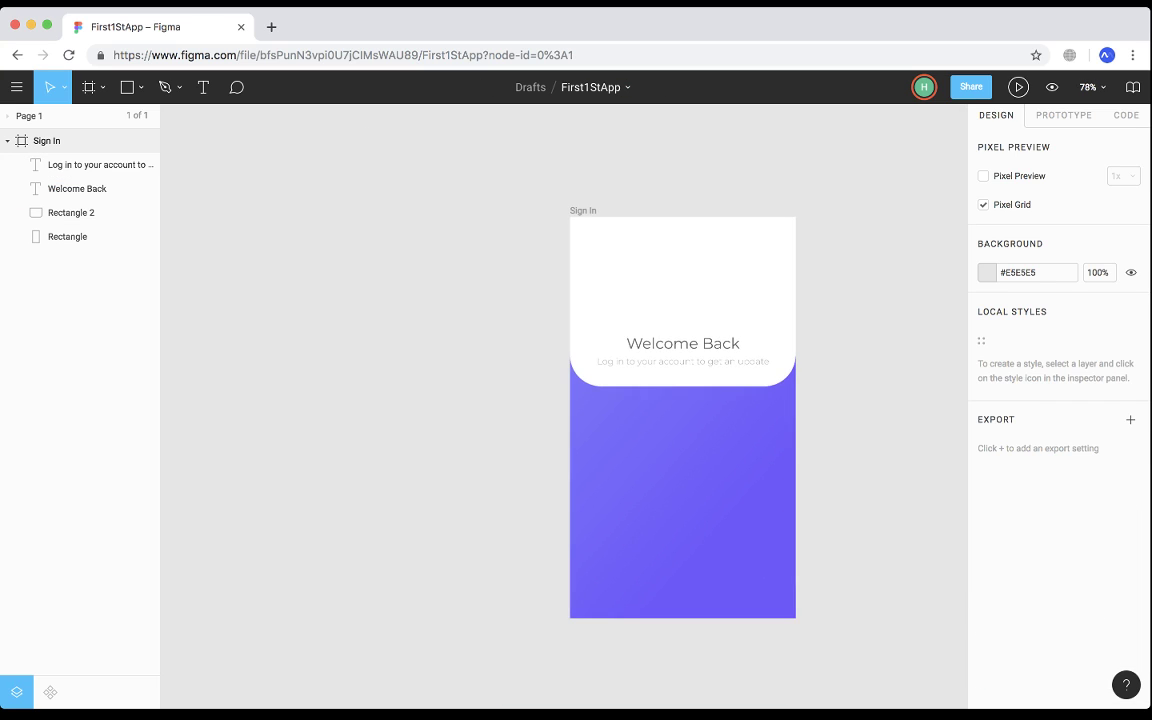
{"action": "scroll", "coordinate": [830, 307], "scroll_direction": "right", "scroll_amount": 1}
{"action": "scroll", "coordinate": [830, 310], "scroll_direction": "up", "scroll_amount": 5}
{"action": "scroll", "coordinate": [830, 310], "scroll_direction": "up", "scroll_amount": 1}
{"action": "scroll", "coordinate": [830, 310], "scroll_direction": "up", "scroll_amount": 1}
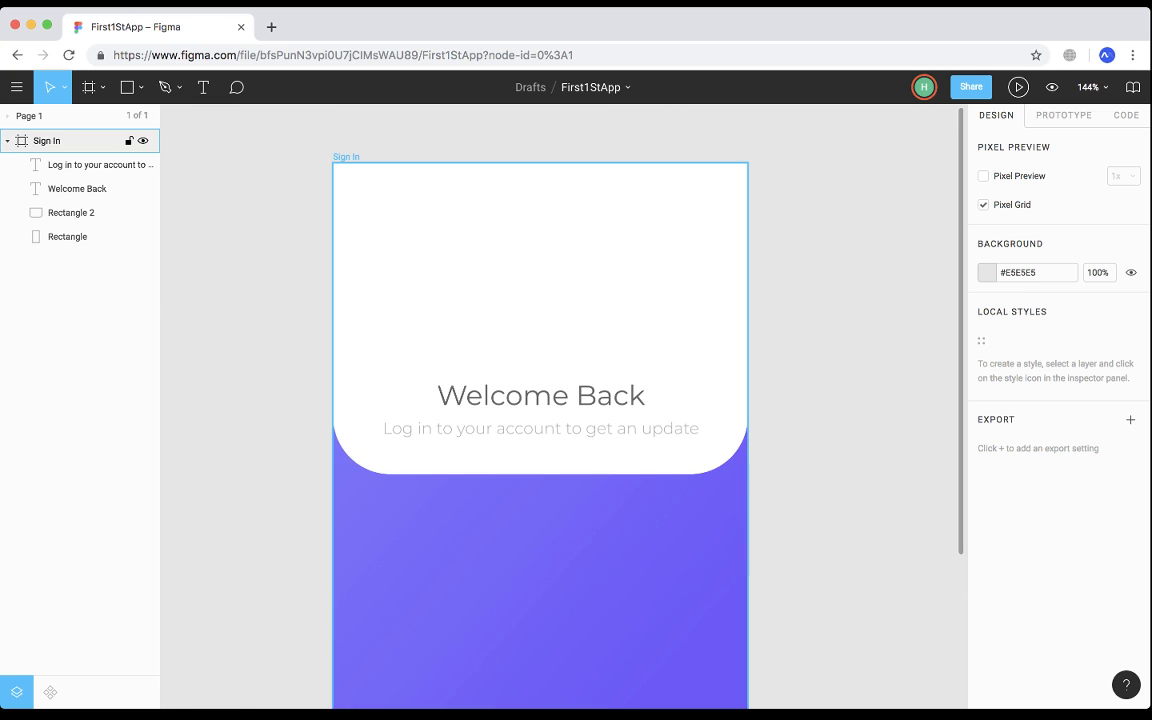
{"action": "key", "text": "super+Tab"}
{"action": "left_click", "coordinate": [70, 212]}
{"action": "scroll", "coordinate": [540, 430], "scroll_direction": "up", "scroll_amount": 1}
{"action": "scroll", "coordinate": [540, 430], "scroll_direction": "right", "scroll_amount": 1}
{"action": "left_click", "coordinate": [516, 415]}
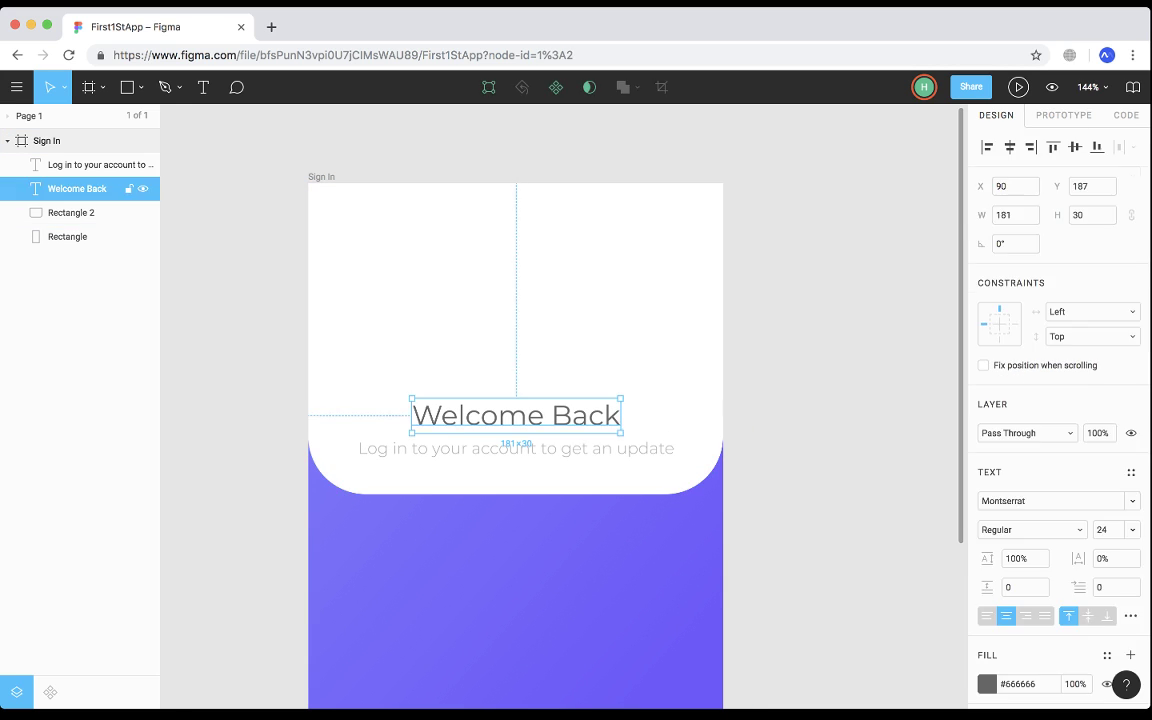
Draw a 100 × 100 circle above the "Welcome Back" heading, horizontally centered at X 130, Y 50.
{"action": "left_click", "coordinate": [141, 87]}
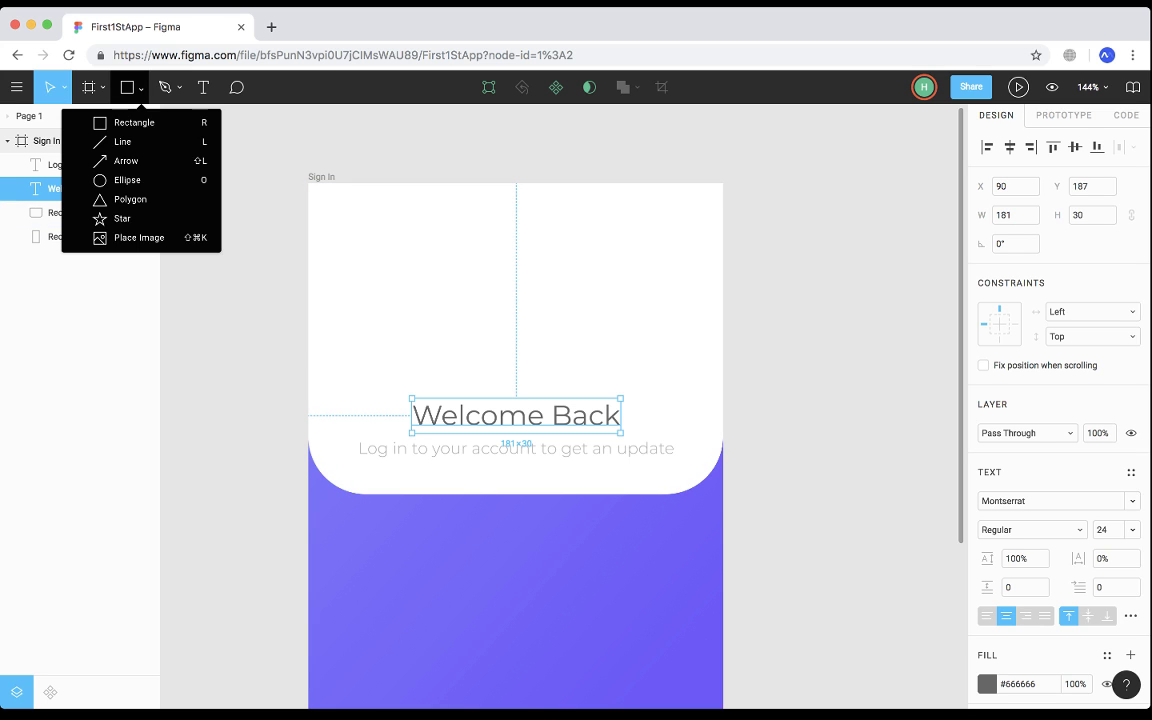
{"action": "left_click", "coordinate": [120, 166]}
{"action": "mouse_move", "coordinate": [451, 230]}
{"action": "left_mouse_down"}
{"action": "mouse_move", "coordinate": [594, 370]}
{"action": "mouse_move", "coordinate": [566, 345]}
{"action": "left_mouse_up"}
{"action": "mouse_move", "coordinate": [548, 288]}
{"action": "left_mouse_down"}
{"action": "mouse_move", "coordinate": [573, 290]}
{"action": "mouse_move", "coordinate": [555, 291]}
{"action": "left_mouse_up"}
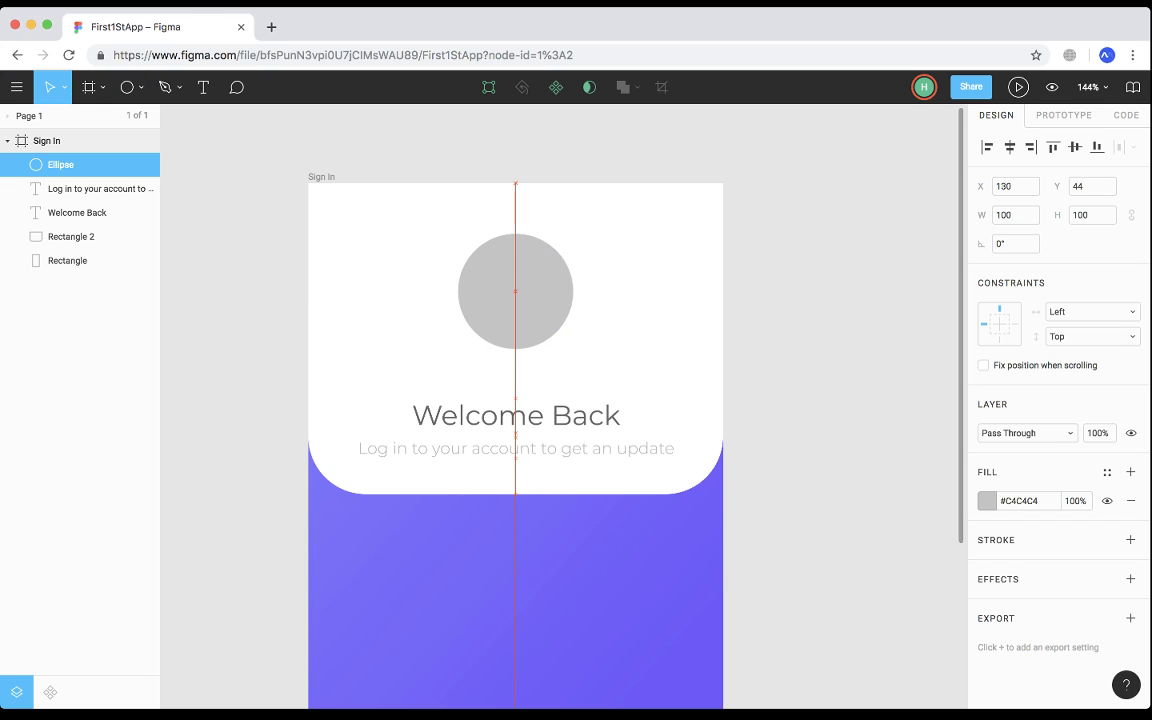
{"action": "key", "text": "alt+Down"}
{"action": "key", "text": "alt+Down"}
{"action": "key", "text": "alt+Down"}
{"action": "key", "text": "alt+Down"}
{"action": "key", "text": "alt+Down"}
{"action": "key", "text": "alt+Down"}
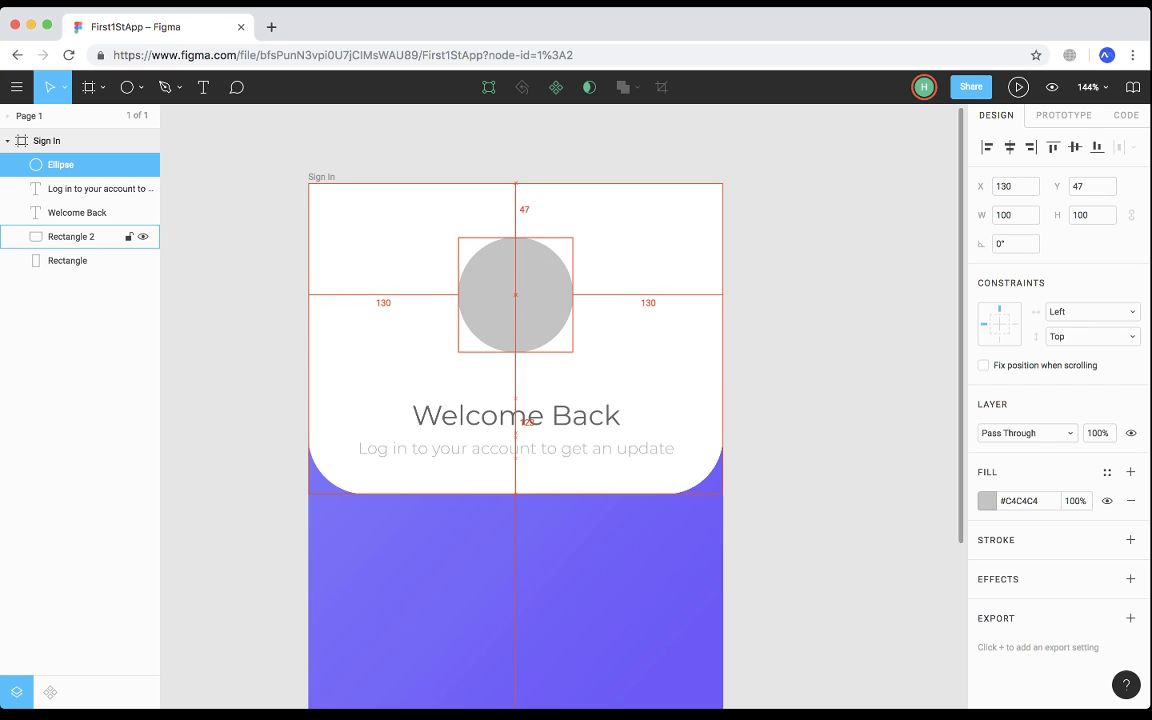
{"action": "left_click_drag", "start_coordinate": [567, 300], "coordinate": [567, 300]}
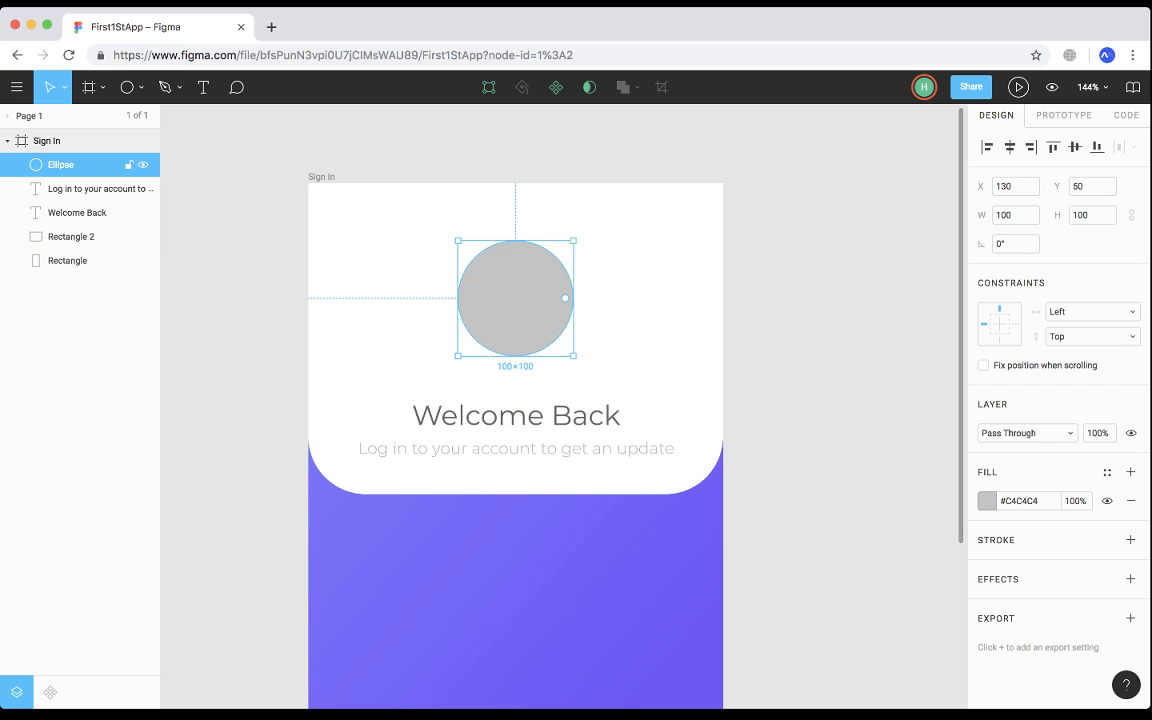
Set the circle's fill to the subtitle's grey, #B3B3B3.
{"action": "left_click", "coordinate": [566, 449]}
{"action": "scroll", "coordinate": [1058, 480], "scroll_direction": "down", "scroll_amount": 2}
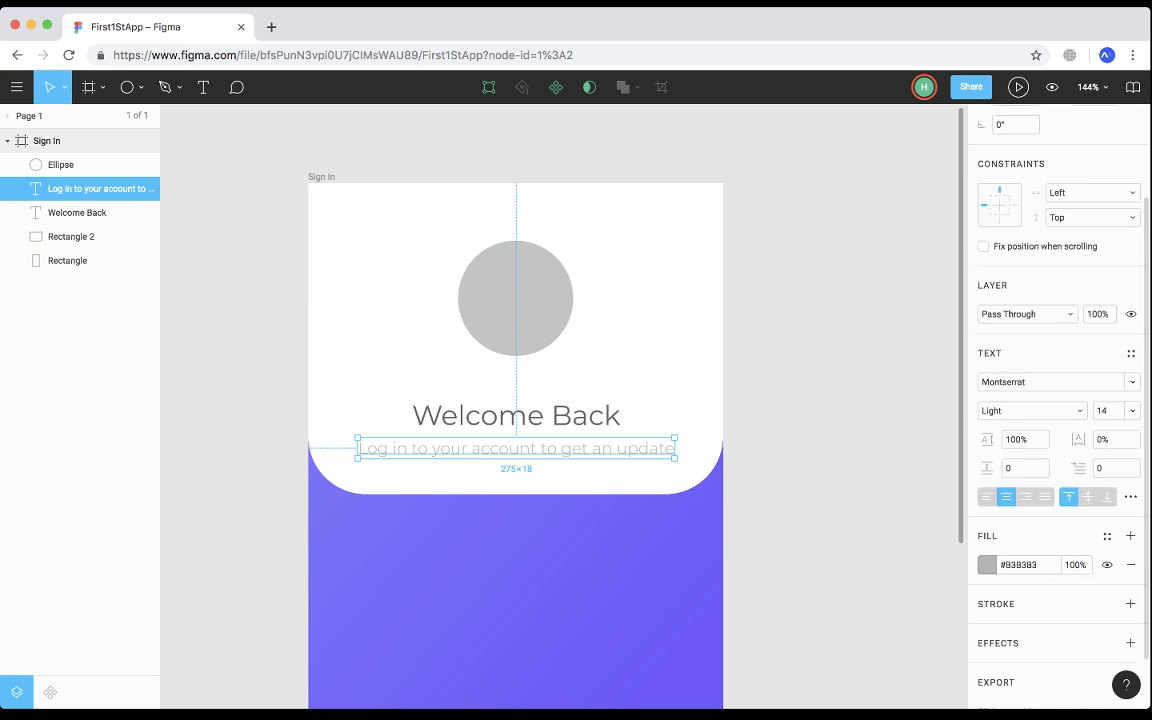
{"action": "scroll", "coordinate": [1060, 400], "scroll_direction": "down", "scroll_amount": 1}
{"action": "left_click", "coordinate": [1025, 503]}
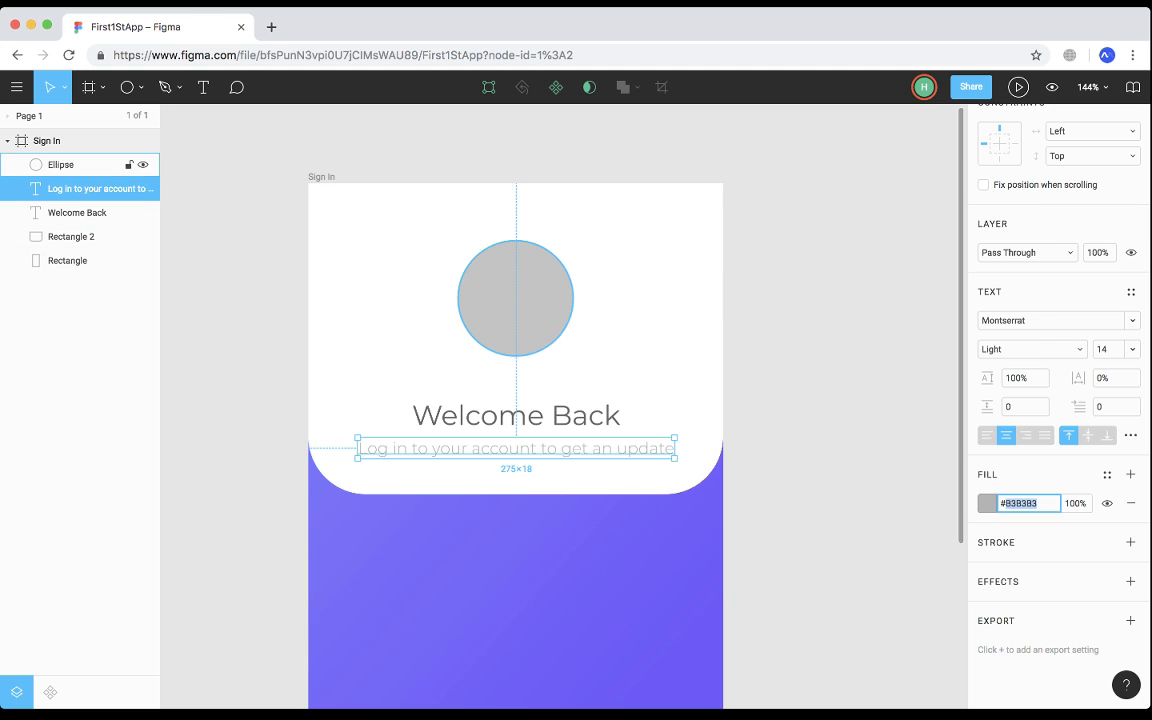
{"action": "left_click", "coordinate": [90, 164]}
{"action": "left_click", "coordinate": [1025, 501]}
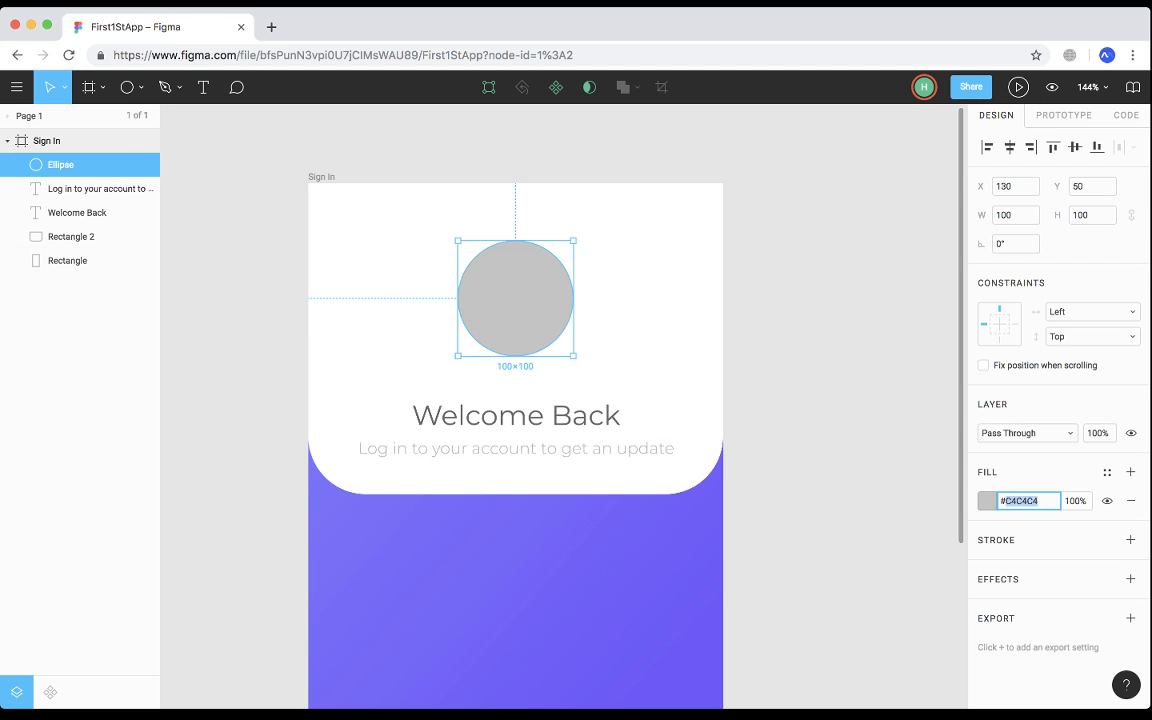
{"action": "type", "text": "#B3B3B3"}
{"action": "key", "text": "Return"}
Lighten the circle's fill to #F8F8F8 and deselect it.
{"action": "left_click", "coordinate": [987, 501]}
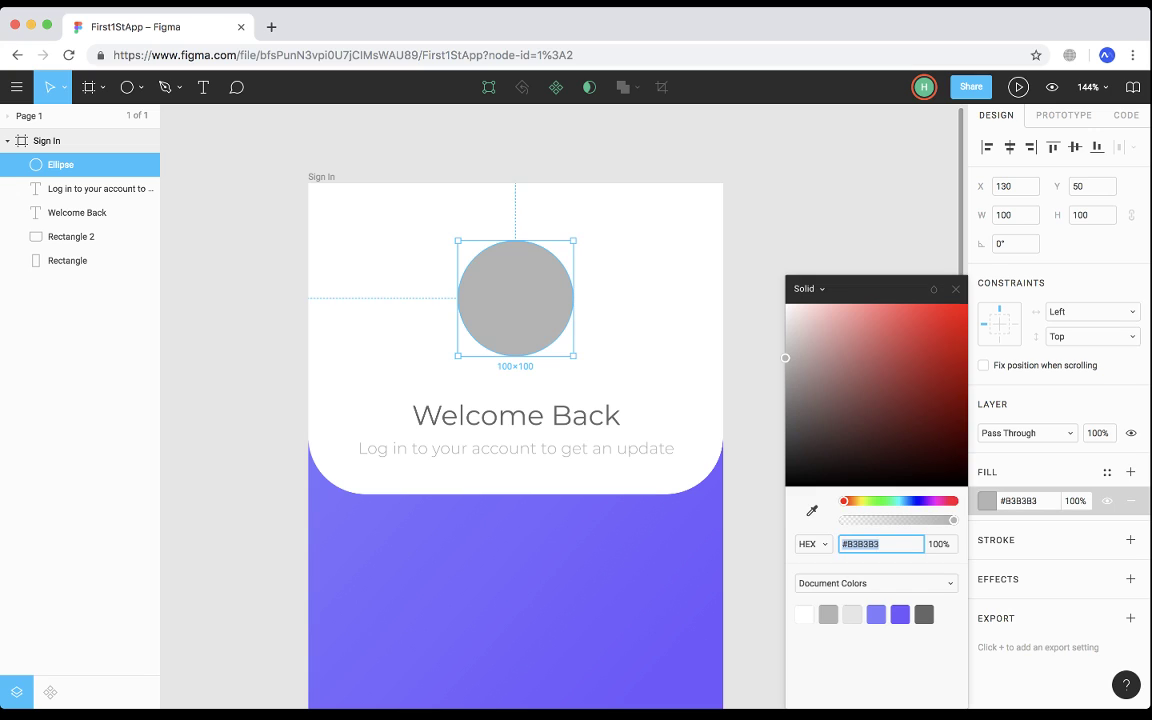
{"action": "left_click_drag", "start_coordinate": [785, 358], "coordinate": [785, 307]}
{"action": "type", "text": "F8F8F8"}
{"action": "key", "text": "Return"}
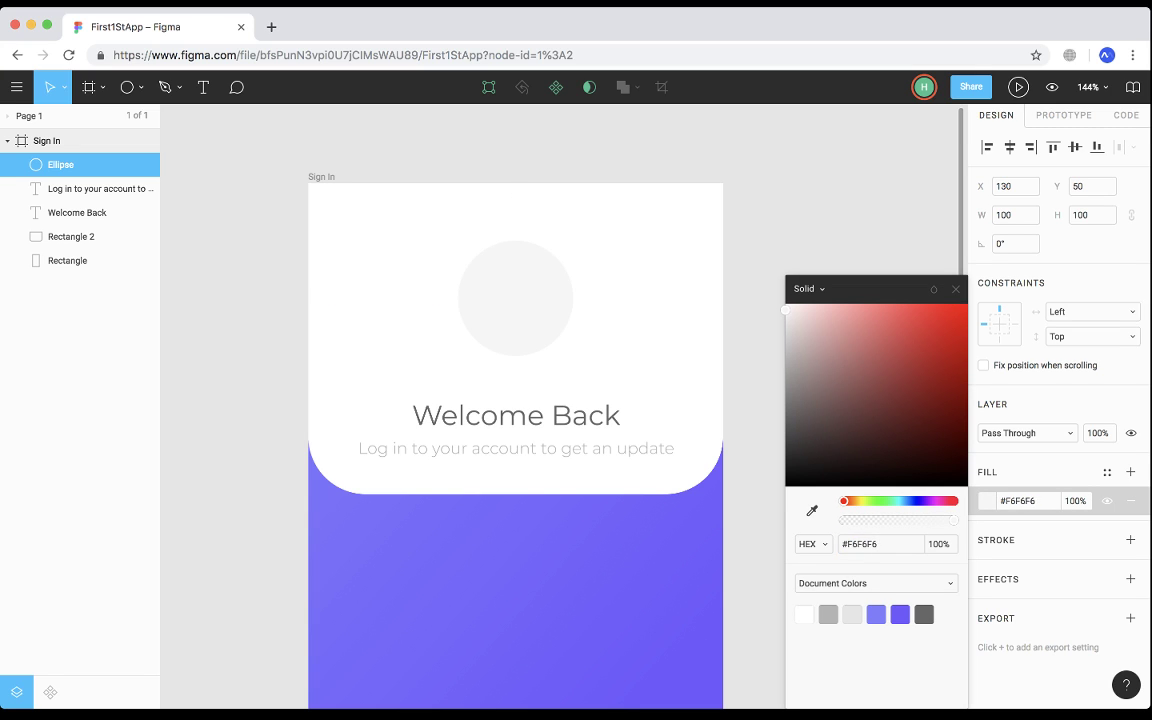
{"action": "left_click", "coordinate": [238, 220]}
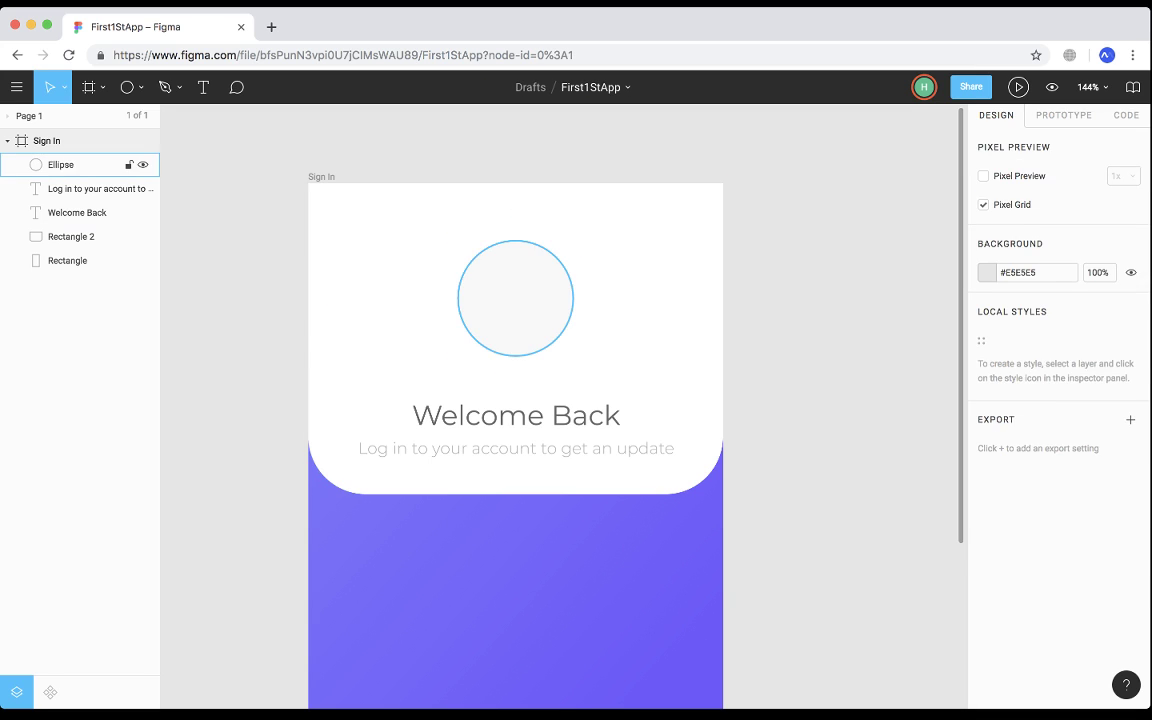
Duplicate the light circle in place and darken the copy's fill to #E9E9E9.
{"action": "left_click", "coordinate": [88, 165]}
{"action": "key", "text": "super+d"}
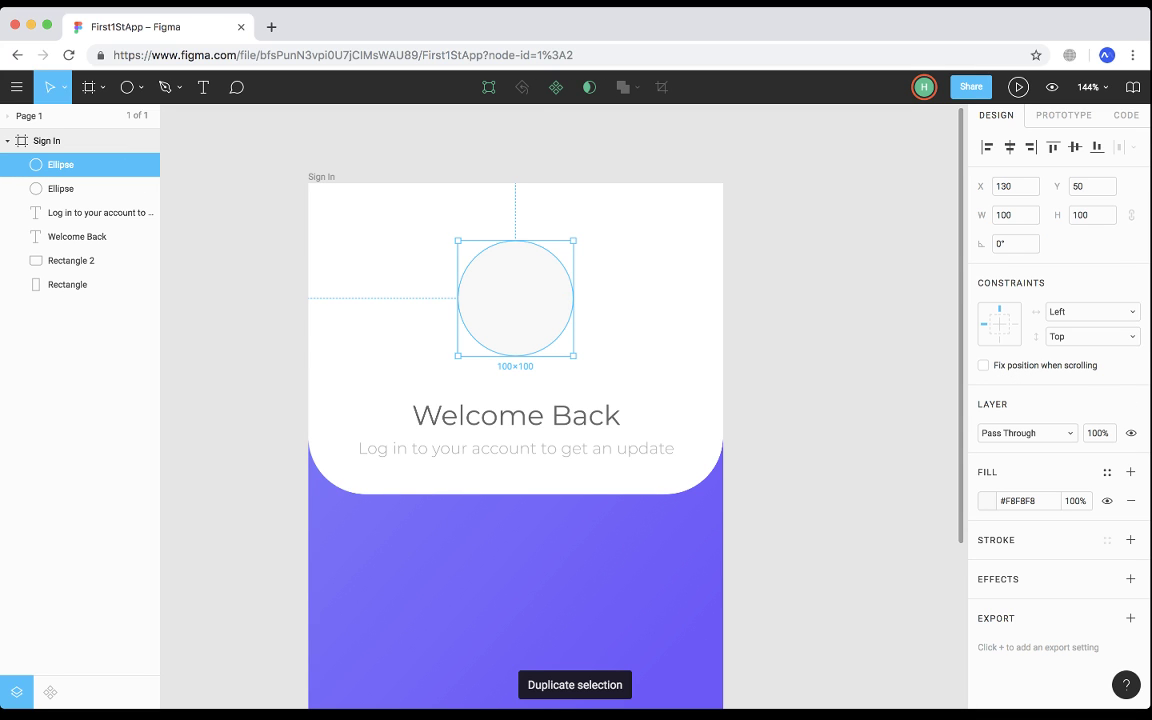
{"action": "left_click", "coordinate": [987, 500]}
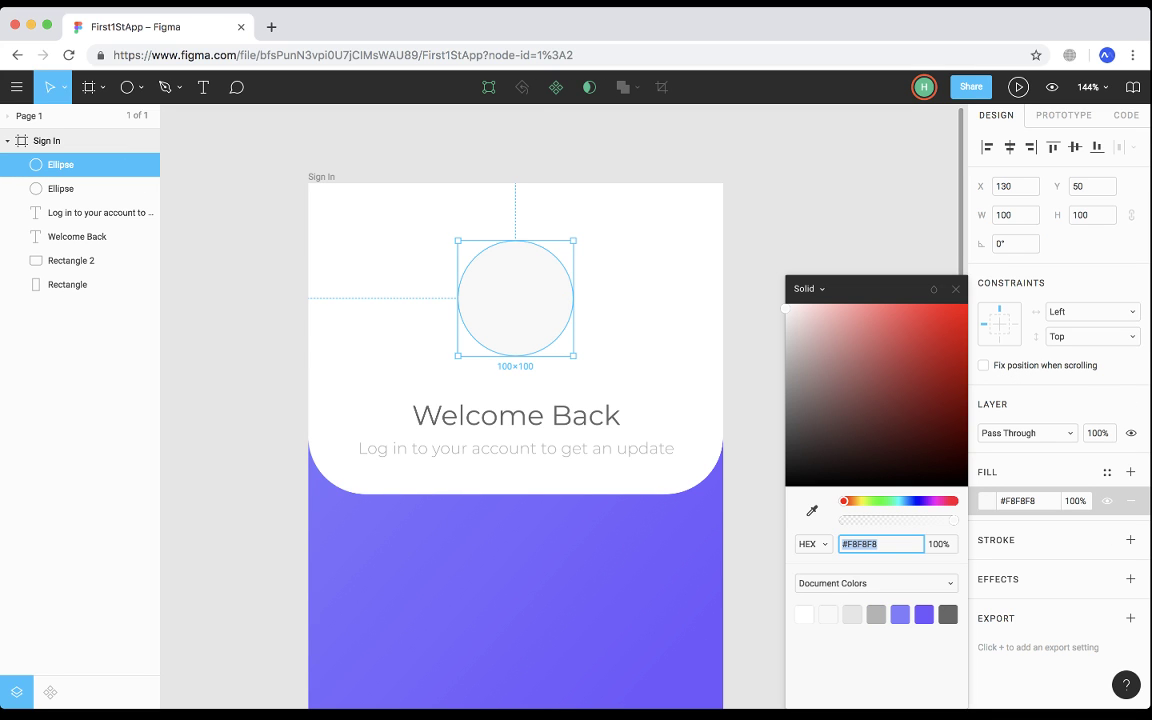
{"action": "key", "text": "Escape"}
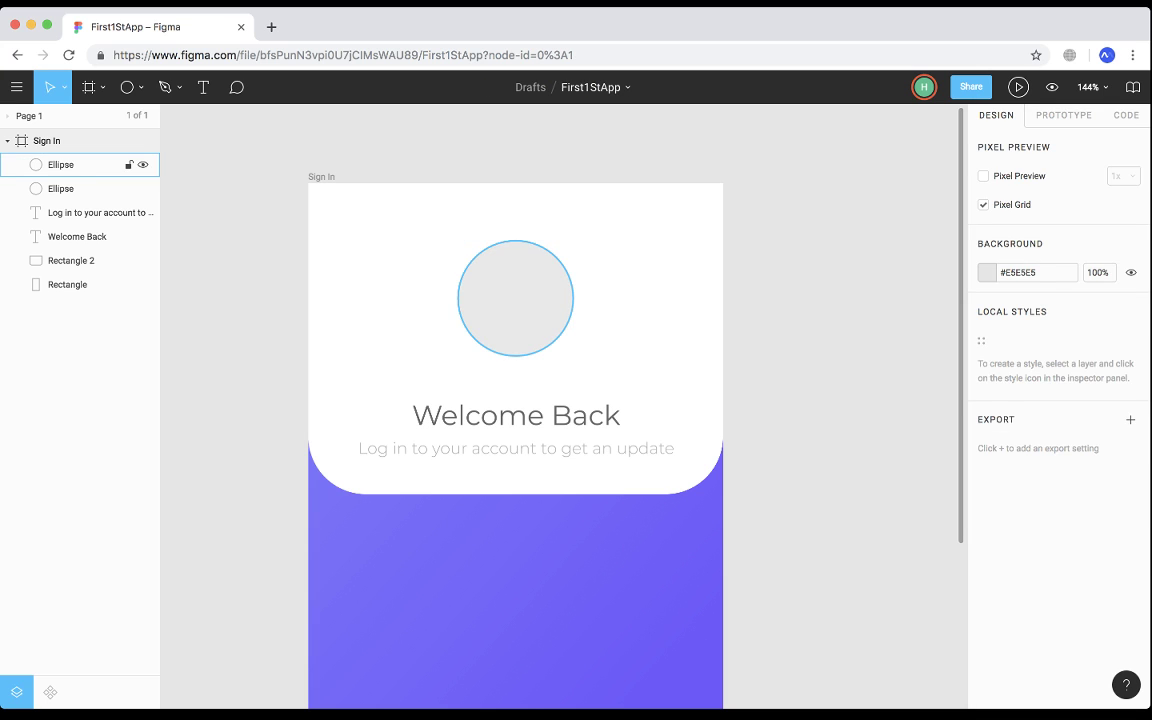
Shrink the darker circle to 36 × 36 at X 162, Y 69, and place a 74 × 74 duplicate below it at X 143, Y 113.
{"action": "left_click", "coordinate": [60, 164]}
{"action": "left_click_drag", "start_coordinate": [458, 356], "coordinate": [516, 280]}
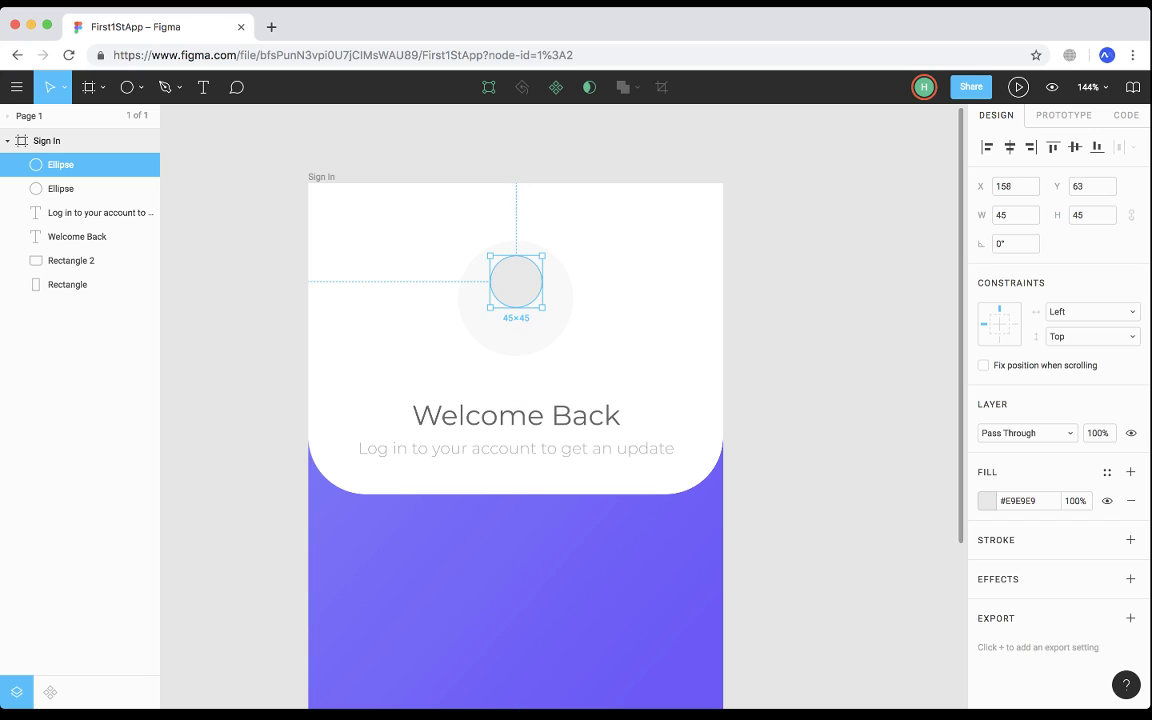
{"action": "left_click_drag", "start_coordinate": [542, 256], "coordinate": [495, 263]}
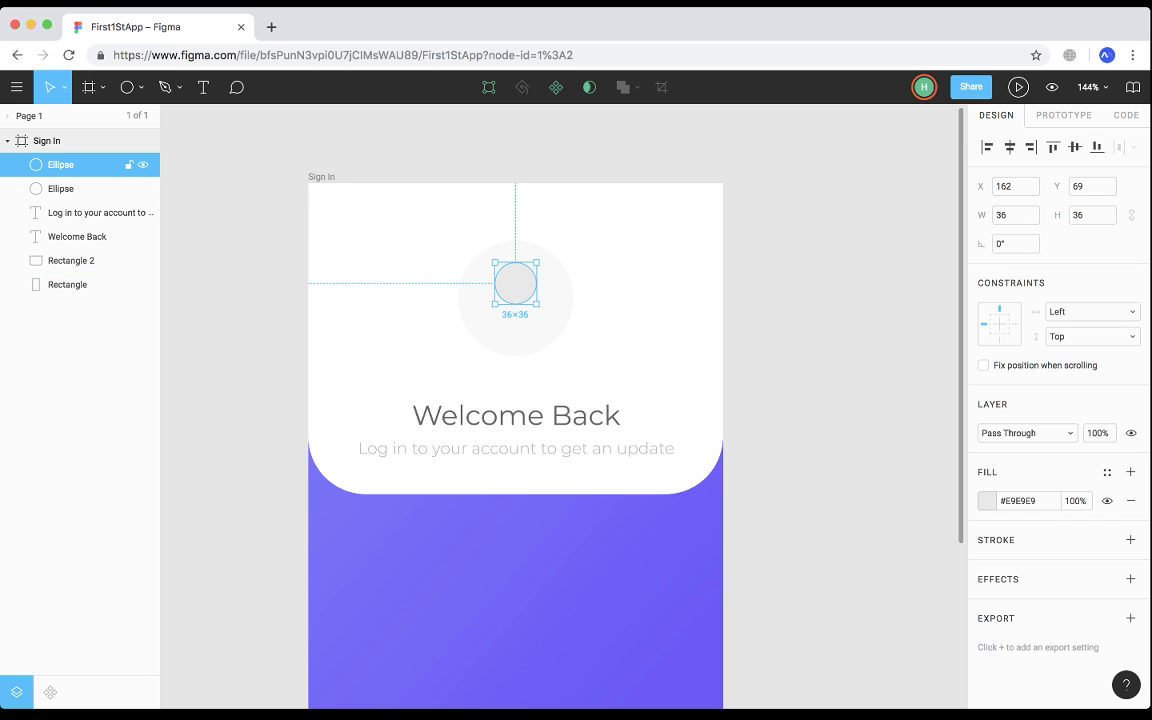
{"action": "key", "text": "super+d"}
{"action": "left_click_drag", "start_coordinate": [494, 304], "coordinate": [516, 356]}
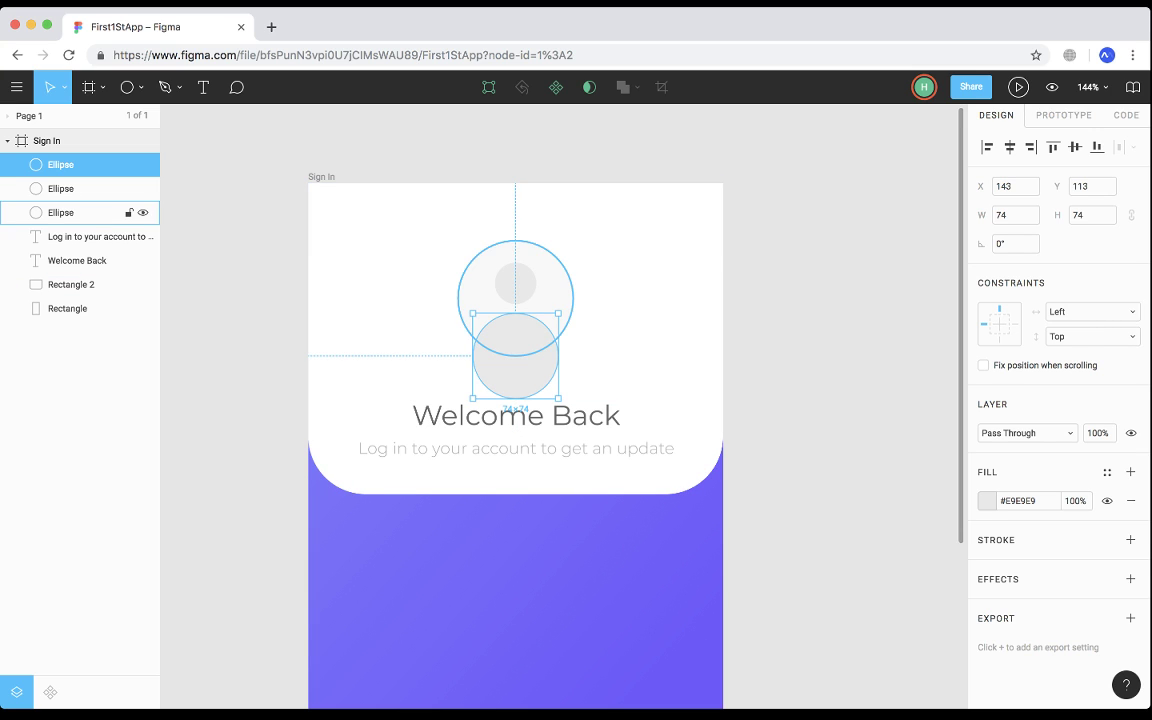
Group the three circles of the avatar into one group.
{"action": "left_click", "coordinate": [90, 212], "text": "shift"}
{"action": "right_click", "coordinate": [70, 188]}
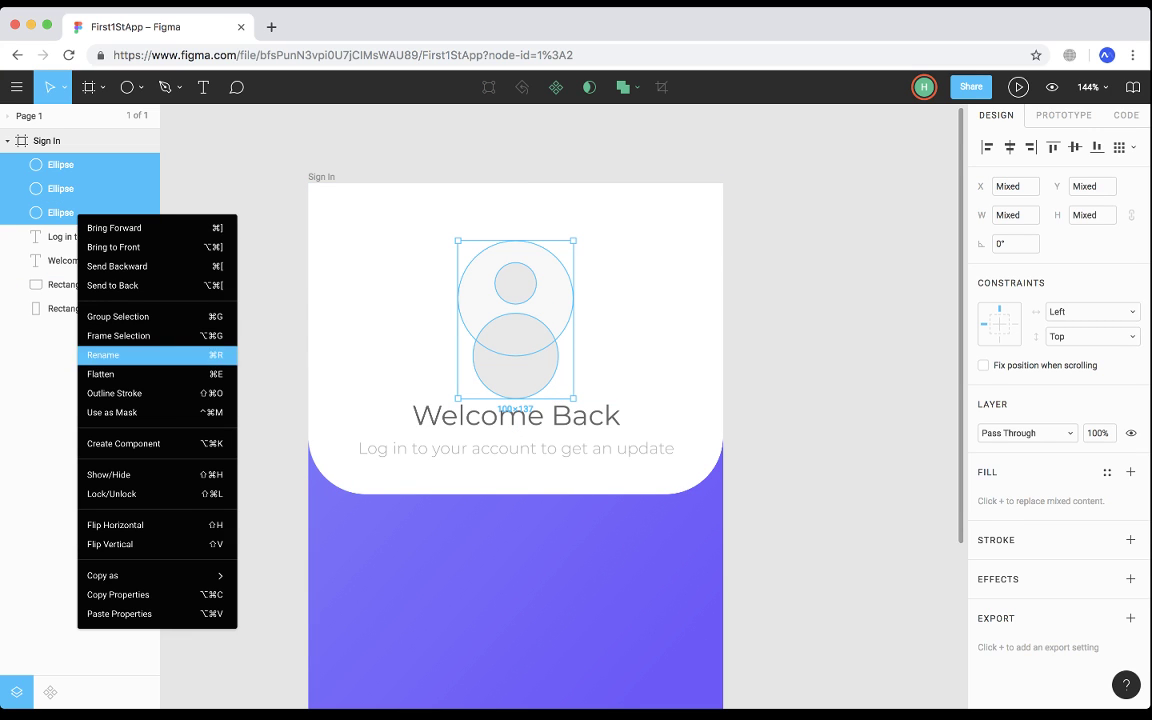
{"action": "left_click", "coordinate": [110, 285]}
{"action": "left_click", "coordinate": [22, 164]}
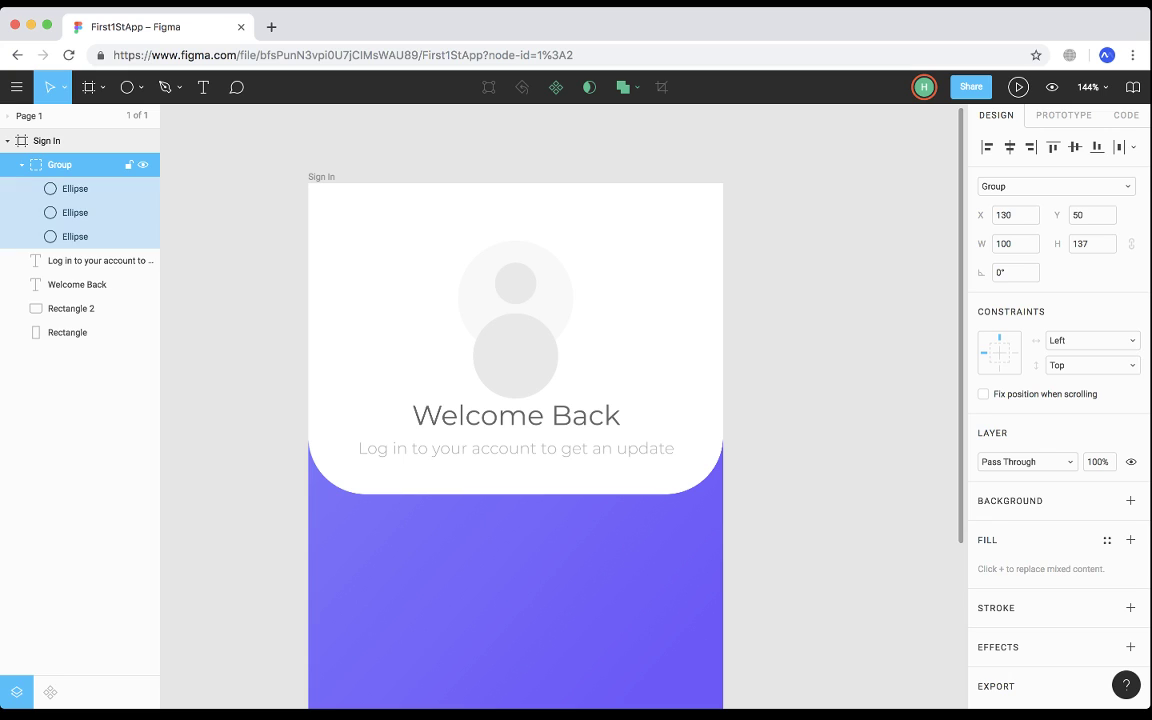
Use the large light circle as a mask over the two darker circles, forming a clipped user avatar, and deselect.
{"action": "left_click", "coordinate": [75, 212]}
{"action": "left_click", "coordinate": [76, 237]}
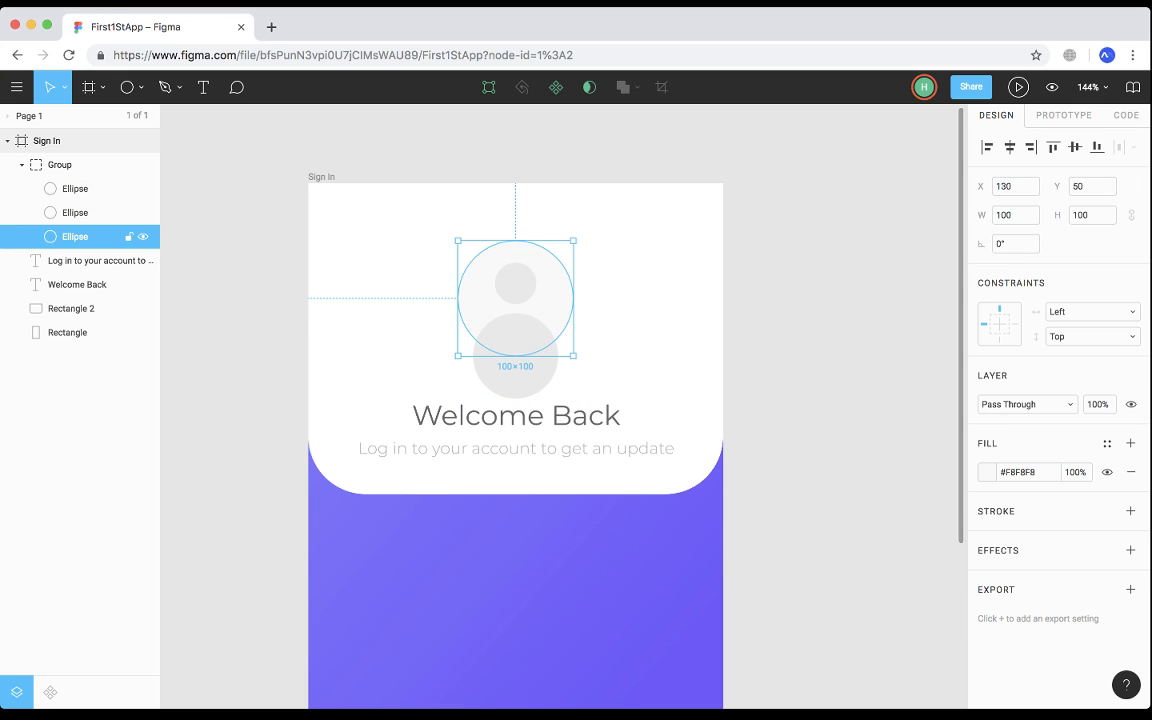
{"action": "left_click", "coordinate": [76, 189], "text": "shift"}
{"action": "right_click", "coordinate": [82, 212]}
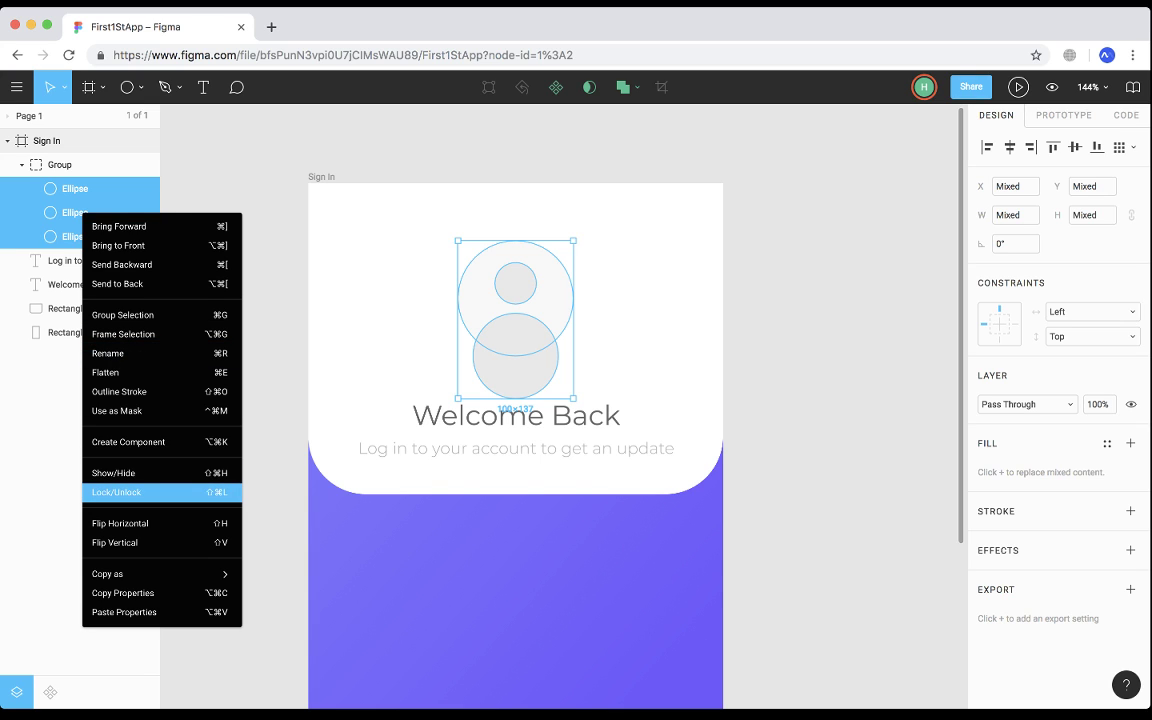
{"action": "left_click", "coordinate": [117, 410]}
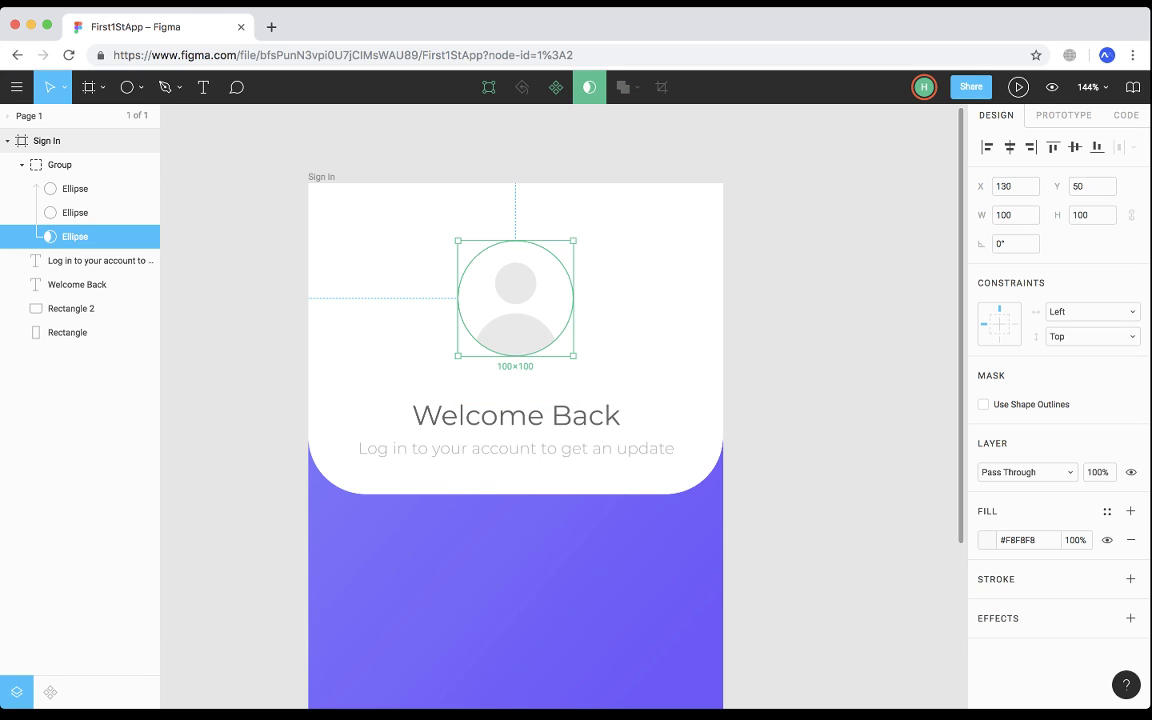
{"action": "left_click", "coordinate": [117, 412]}
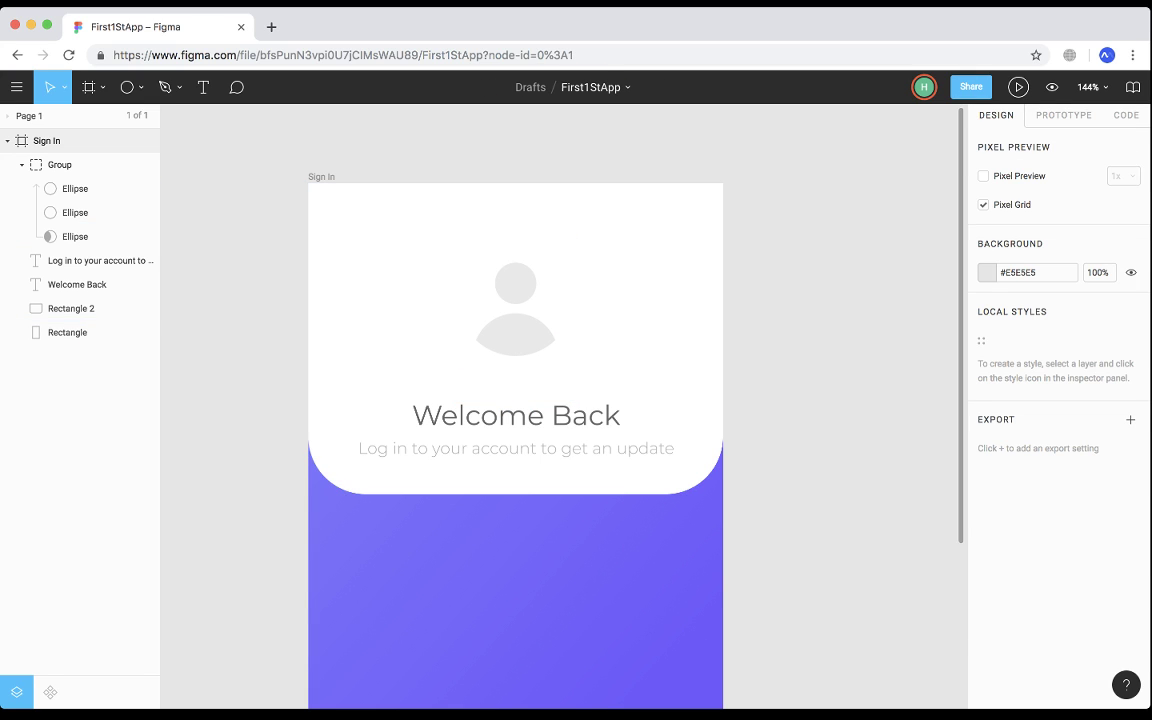
Reduce the "Welcome Back" heading's font size to 18.
{"action": "scroll", "coordinate": [515, 420], "scroll_direction": "down", "scroll_amount": 1}
{"action": "left_click", "coordinate": [90, 284]}
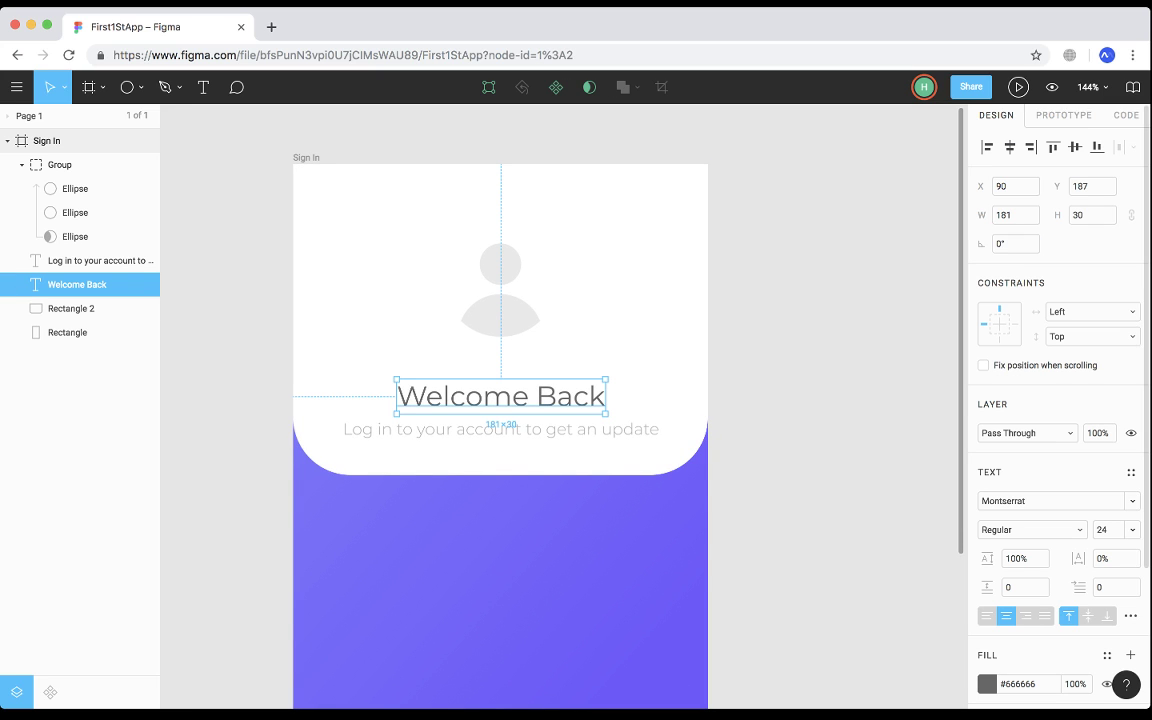
{"action": "left_click", "coordinate": [1133, 530]}
{"action": "left_click", "coordinate": [1105, 509]}
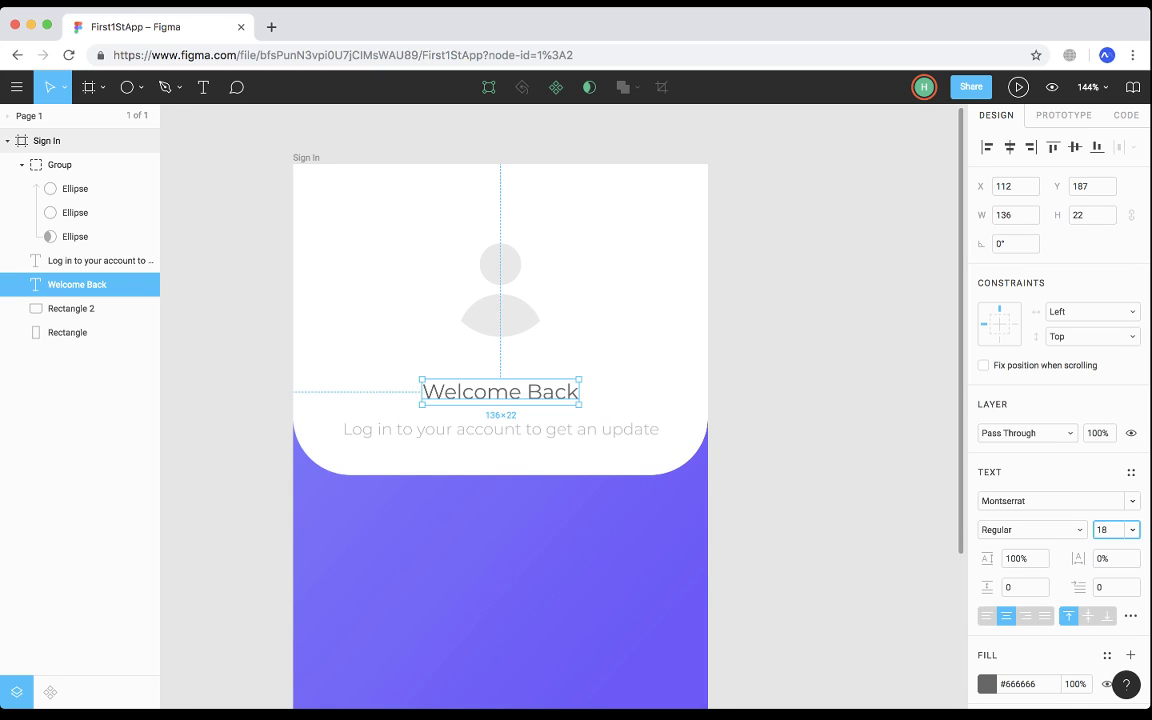
Set the "Log in to your account to get an update" subtitle's font size to 13 and move it up to Y 213.
{"action": "left_click", "coordinate": [90, 260]}
{"action": "left_click", "coordinate": [1133, 530]}
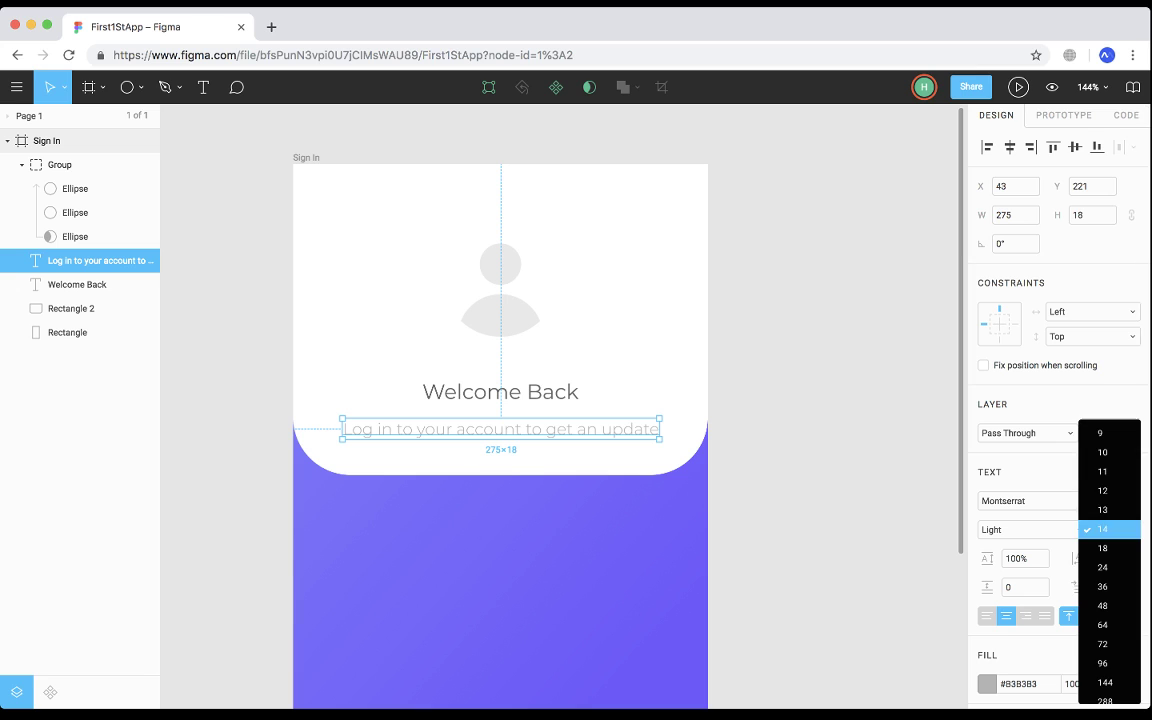
{"action": "left_click", "coordinate": [1105, 509]}
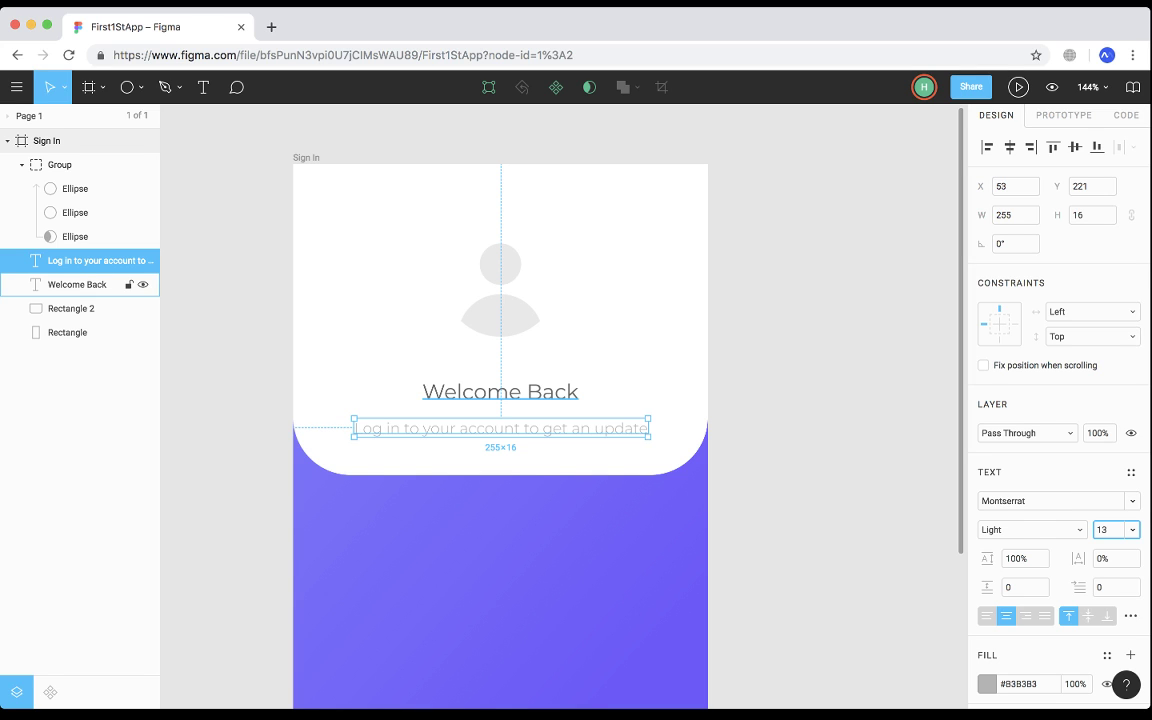
{"action": "left_click", "coordinate": [540, 452]}
{"action": "left_click", "coordinate": [520, 428]}
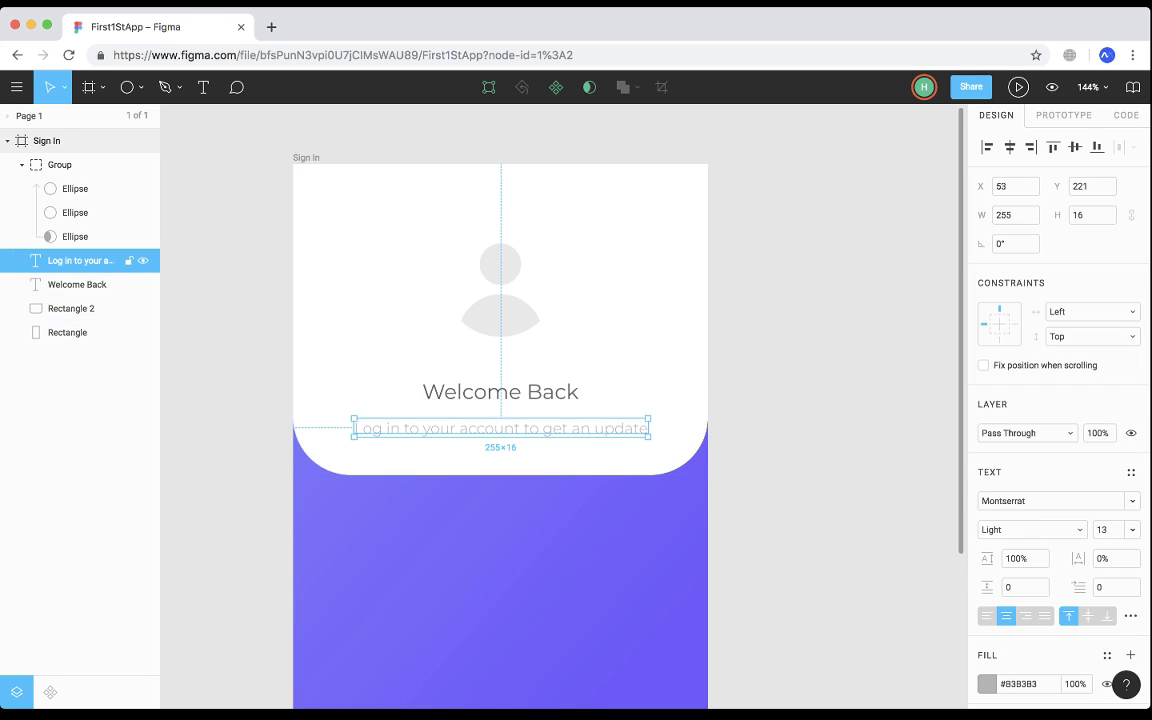
{"action": "key", "text": "shift+Up"}
{"action": "key", "text": "Down"}
{"action": "key", "text": "Down"}
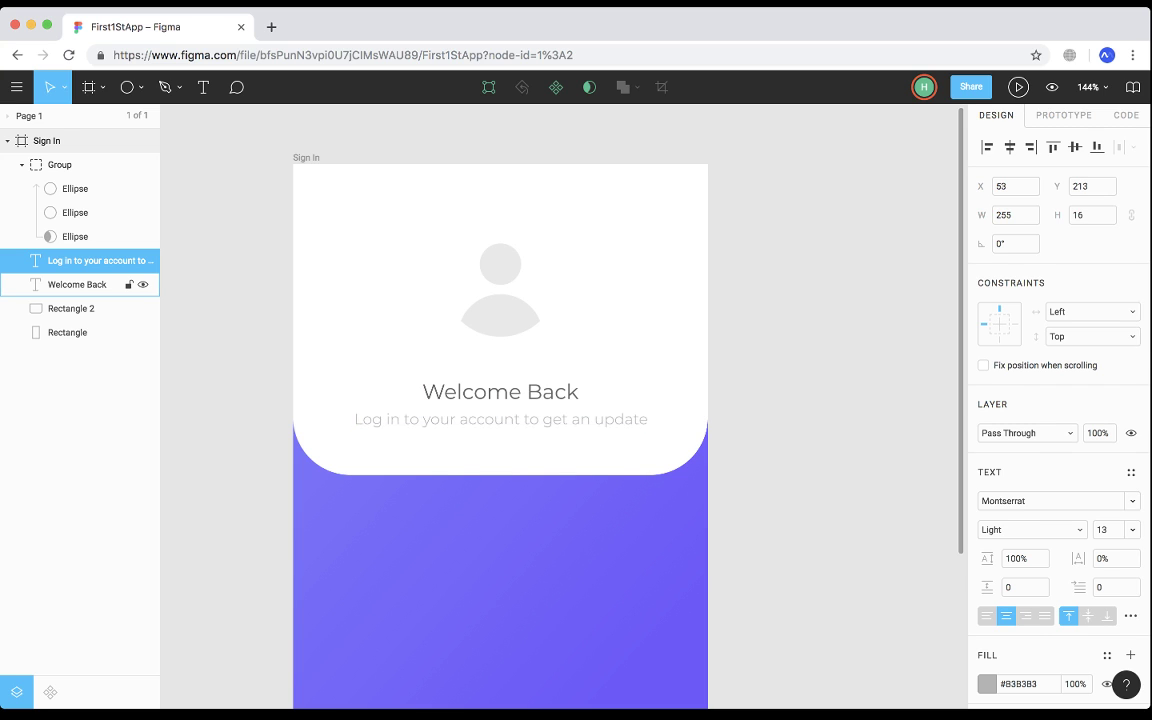
Move the heading and subtitle up towards the avatar, and shift all three up together to 40 px below the white panel's top edge.
{"action": "left_click", "coordinate": [505, 392], "text": "shift"}
{"action": "left_click_drag", "start_coordinate": [505, 392], "coordinate": [500, 367]}
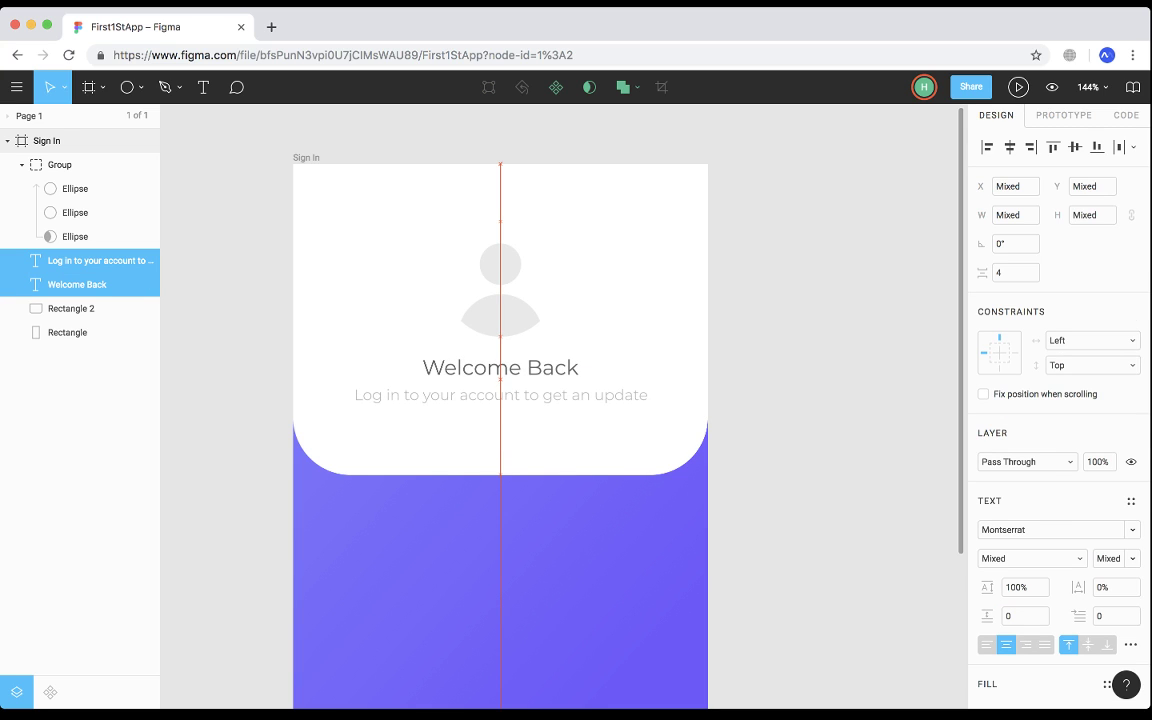
{"action": "left_click", "coordinate": [500, 280], "text": "shift"}
{"action": "key", "text": "shift+Up"}
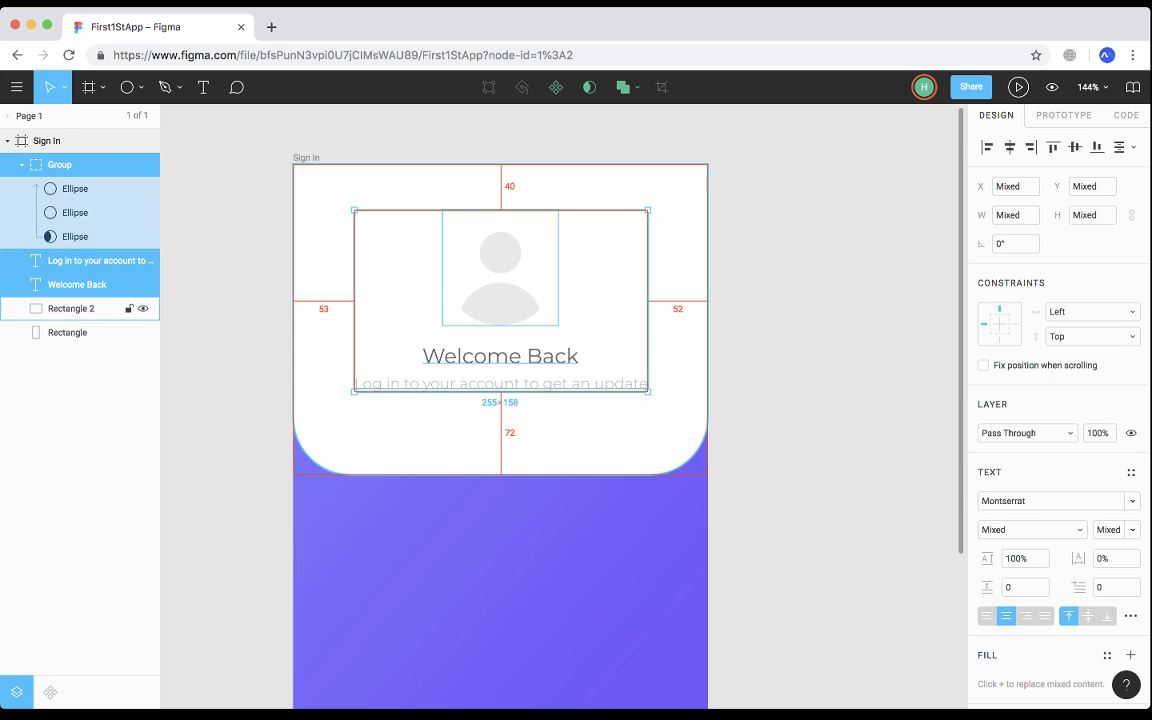
{"action": "key", "text": "Escape"}
Draw a 360 × 45 rectangle across the frame's full width on the purple area at Y 320.
{"action": "scroll", "coordinate": [738, 293], "scroll_direction": "down", "scroll_amount": 5}
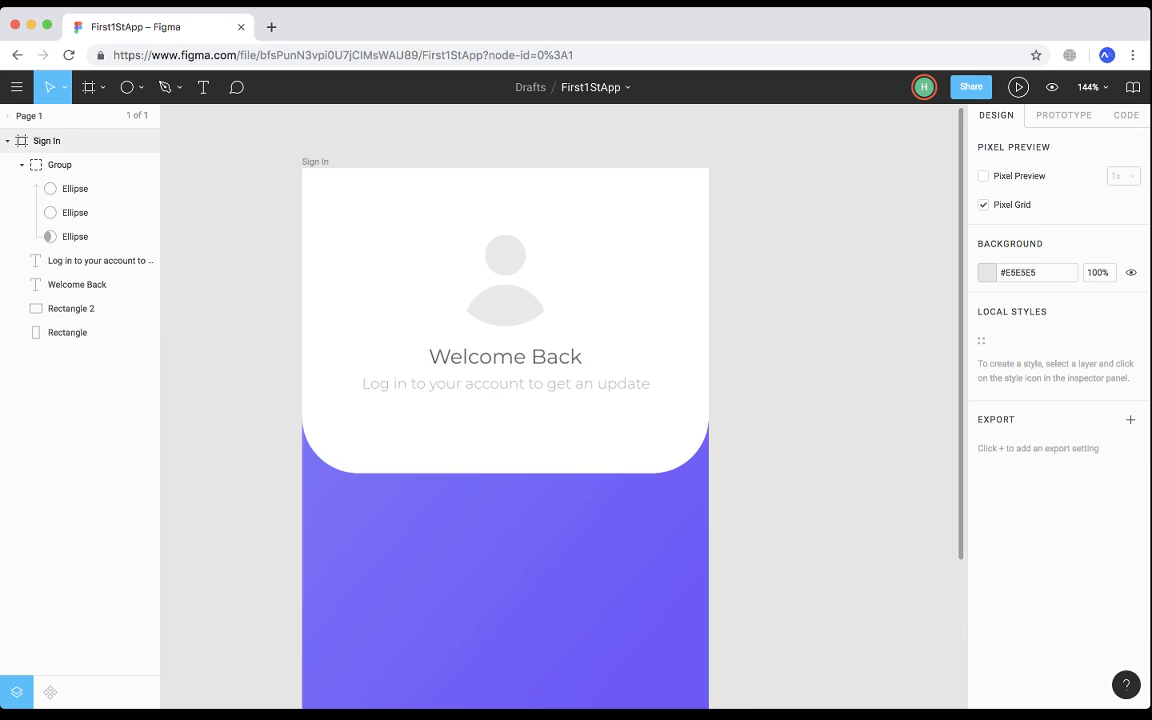
{"action": "scroll", "coordinate": [738, 293], "scroll_direction": "down", "scroll_amount": 1}
{"action": "scroll", "coordinate": [750, 320], "scroll_direction": "up", "scroll_amount": 1}
{"action": "scroll", "coordinate": [777, 372], "scroll_direction": "up", "scroll_amount": 2}
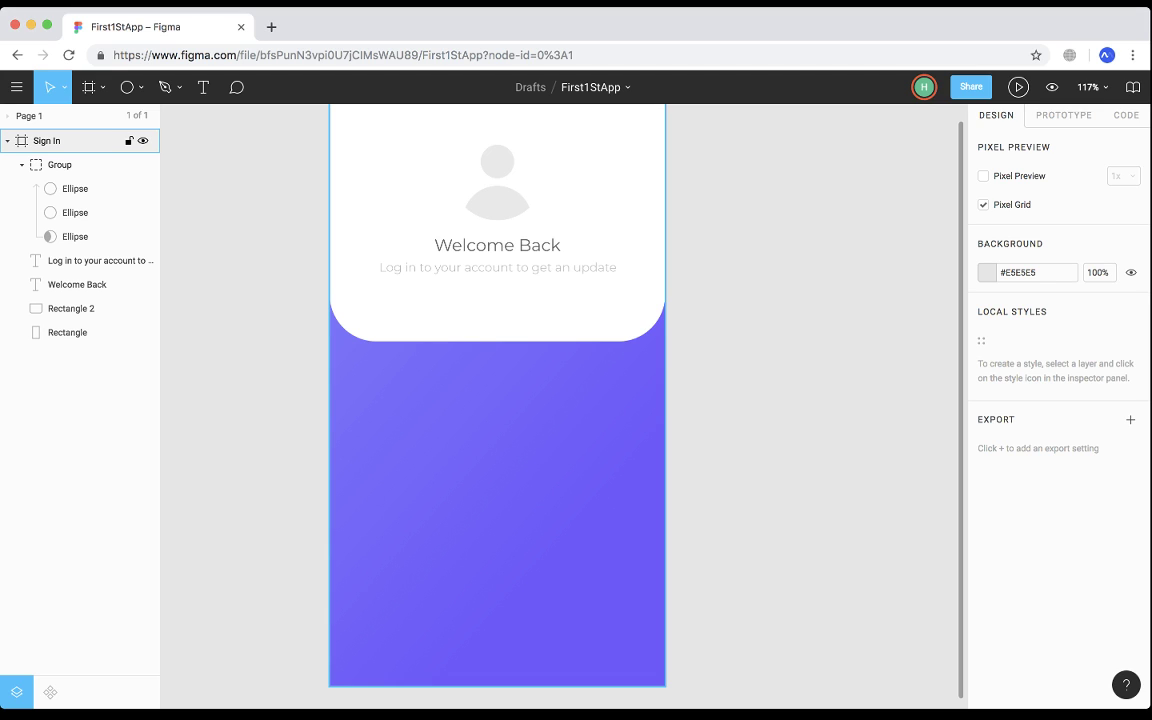
{"action": "scroll", "coordinate": [498, 400], "scroll_direction": "down", "scroll_amount": 1}
{"action": "scroll", "coordinate": [498, 400], "scroll_direction": "left", "scroll_amount": 1}
{"action": "scroll", "coordinate": [514, 400], "scroll_direction": "up", "scroll_amount": 3}
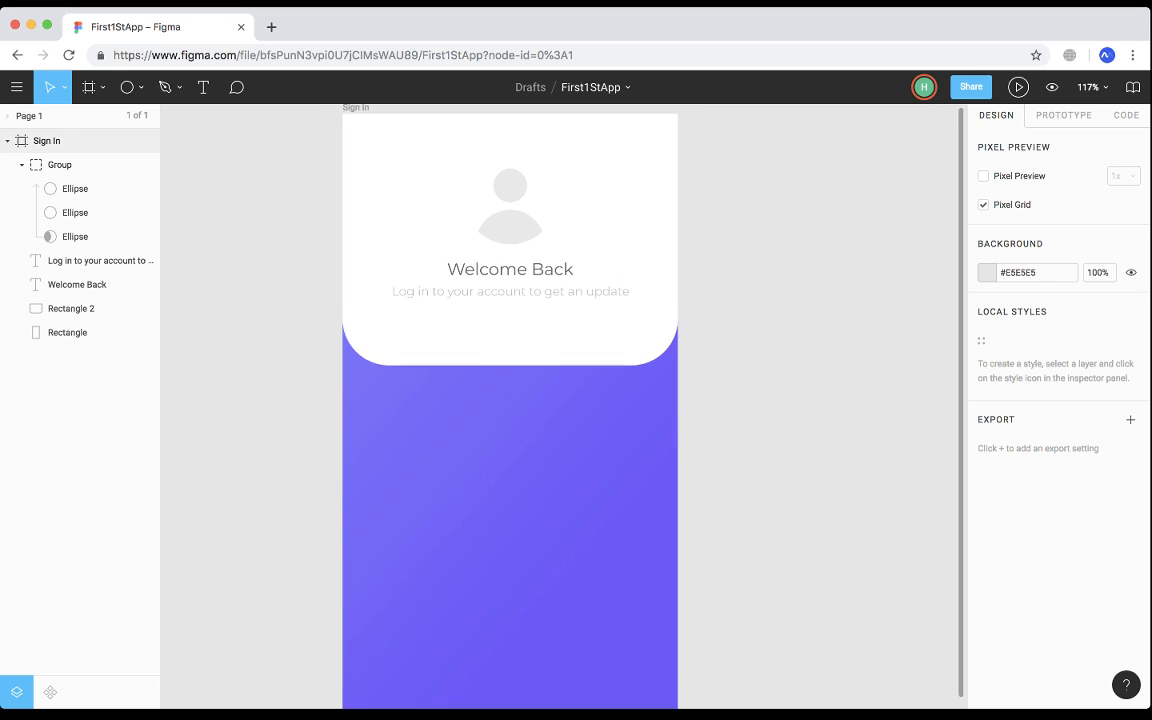
{"action": "scroll", "coordinate": [514, 400], "scroll_direction": "down", "scroll_amount": 4}
{"action": "scroll", "coordinate": [514, 400], "scroll_direction": "right", "scroll_amount": 1}
{"action": "scroll", "coordinate": [492, 400], "scroll_direction": "down", "scroll_amount": 3}
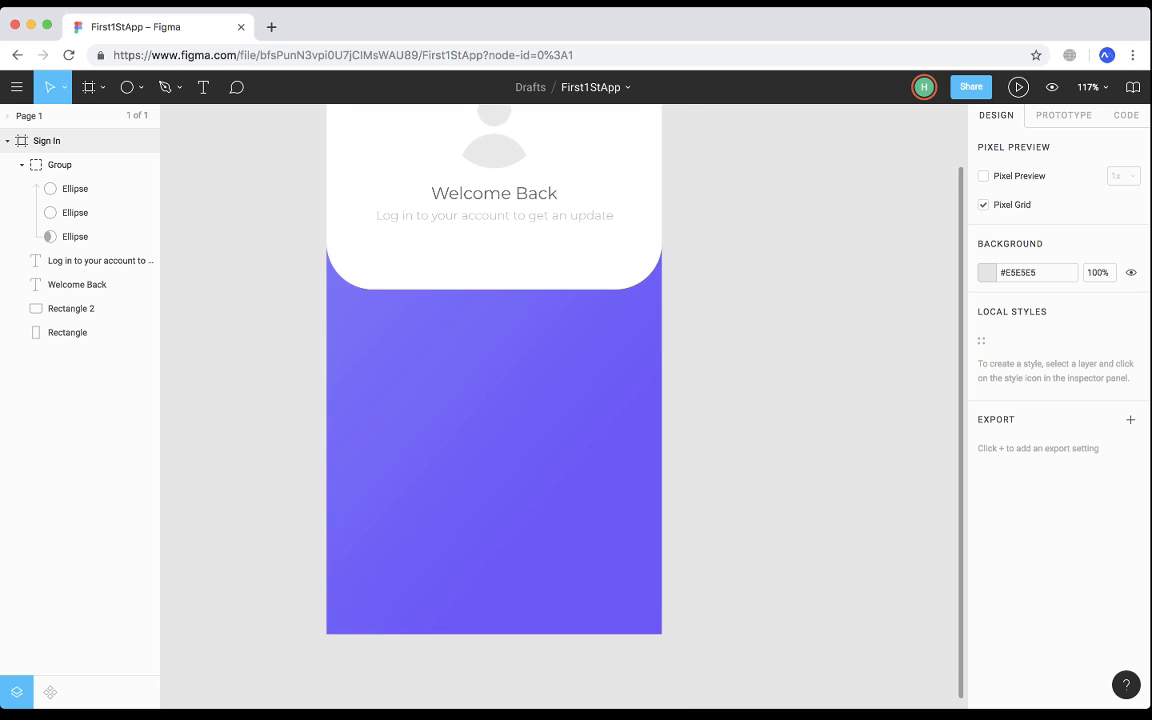
{"action": "key", "text": "f"}
{"action": "left_click", "coordinate": [88, 87]}
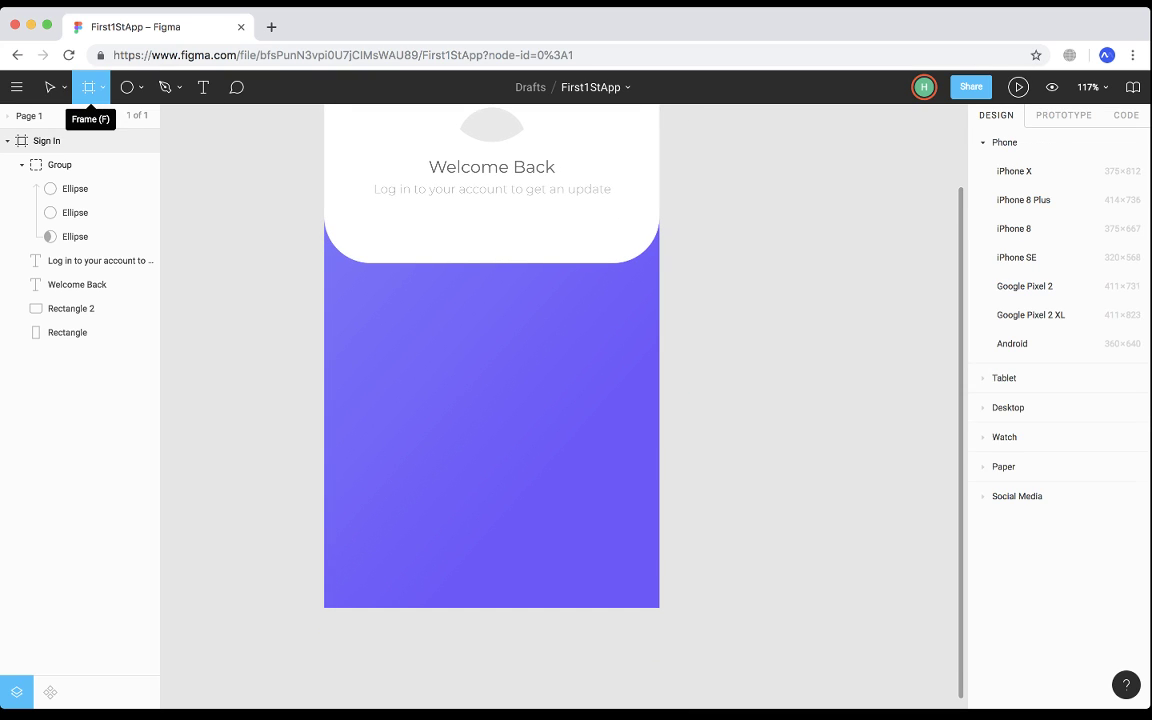
{"action": "left_click", "coordinate": [127, 87]}
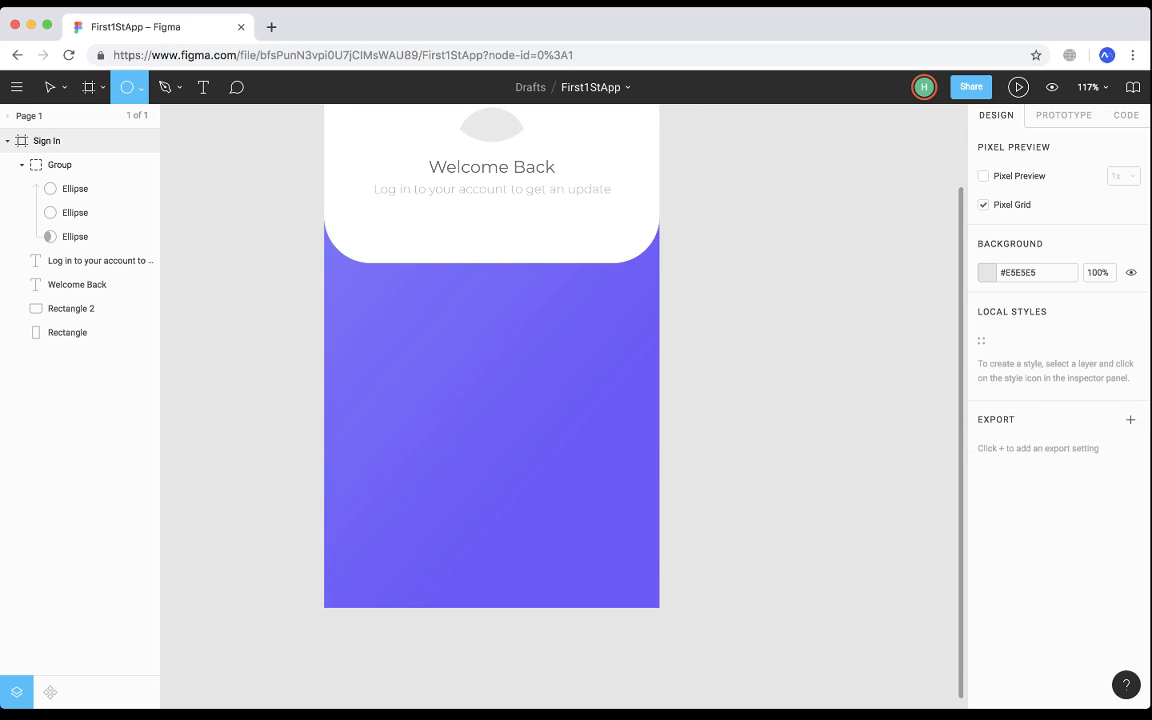
{"action": "left_click", "coordinate": [141, 87]}
{"action": "left_click", "coordinate": [118, 120]}
{"action": "mouse_move", "coordinate": [324, 309]}
{"action": "left_mouse_down"}
{"action": "mouse_move", "coordinate": [401, 362]}
{"action": "mouse_move", "coordinate": [602, 368]}
{"action": "mouse_move", "coordinate": [659, 351]}
{"action": "left_mouse_up"}
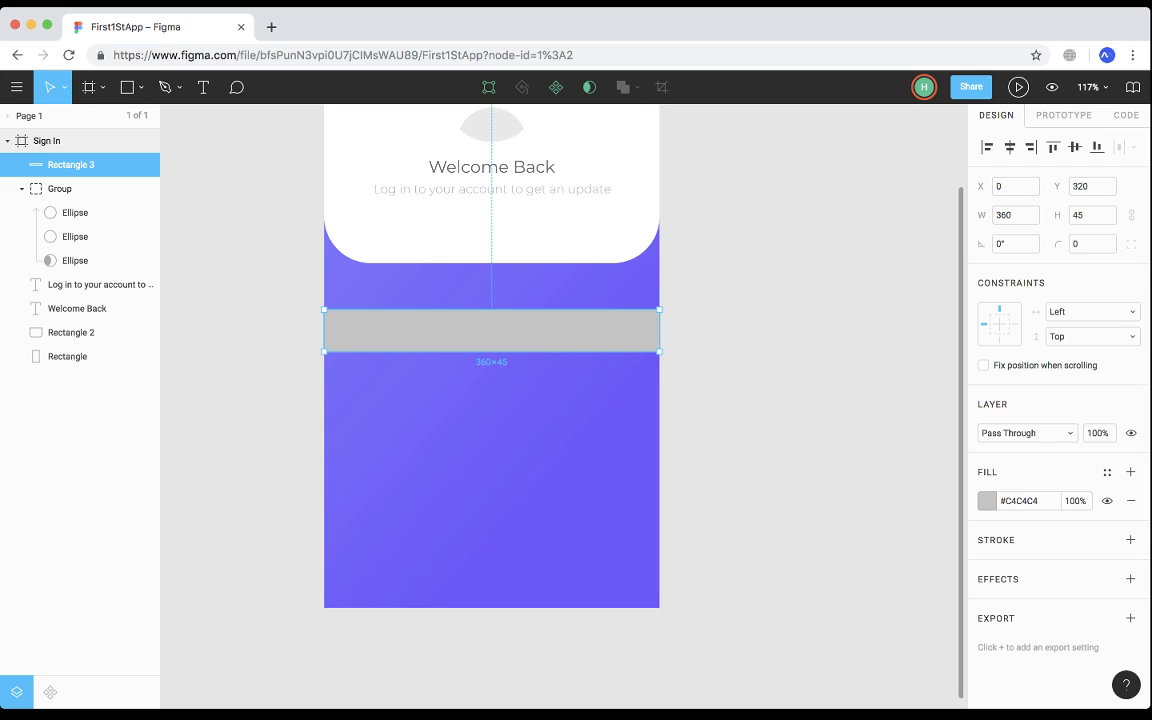
Reduce the rectangle's width by 48 to 312 and centre it horizontally in the frame at X 24.
{"action": "left_click", "coordinate": [1016, 215]}
{"action": "left_click", "coordinate": [1016, 215]}
{"action": "type", "text": "-48"}
{"action": "key", "text": "Return"}
{"action": "left_click_drag", "start_coordinate": [469, 331], "coordinate": [491, 330]}
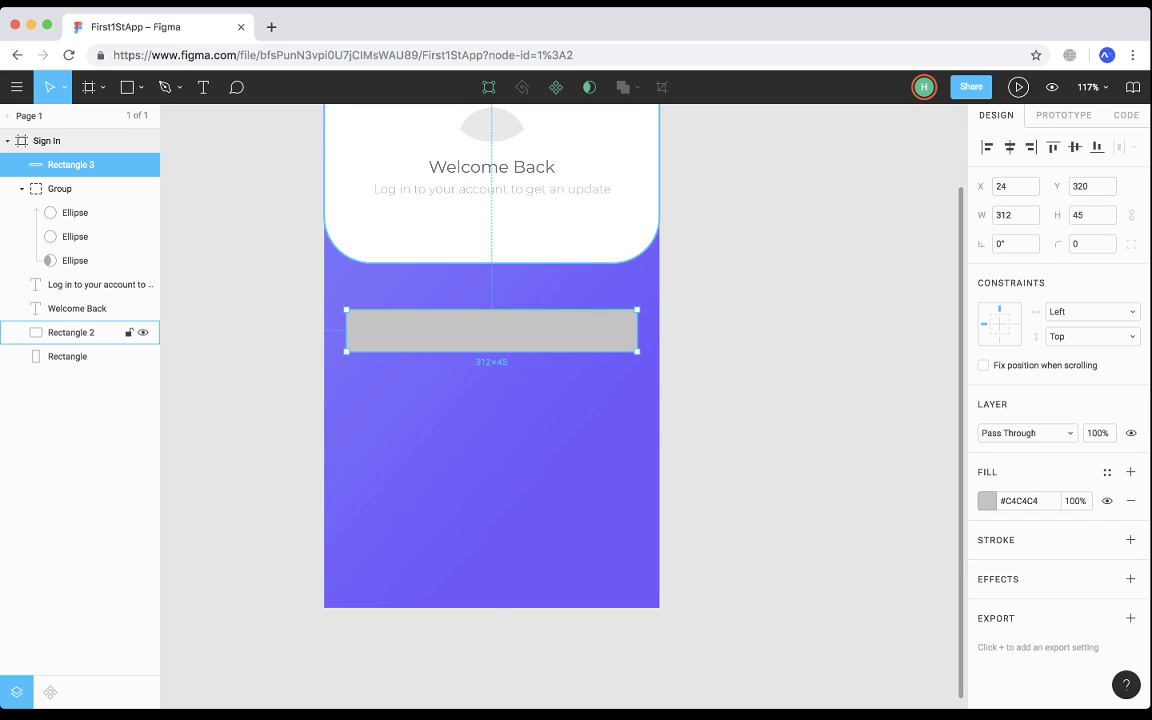
{"action": "key", "text": "alt"}
Duplicate the subtitle, place the copy just above the rectangle at X 24, Y 294, and set its font size to 14.
{"action": "scroll", "coordinate": [492, 230], "scroll_direction": "up", "scroll_amount": 1}
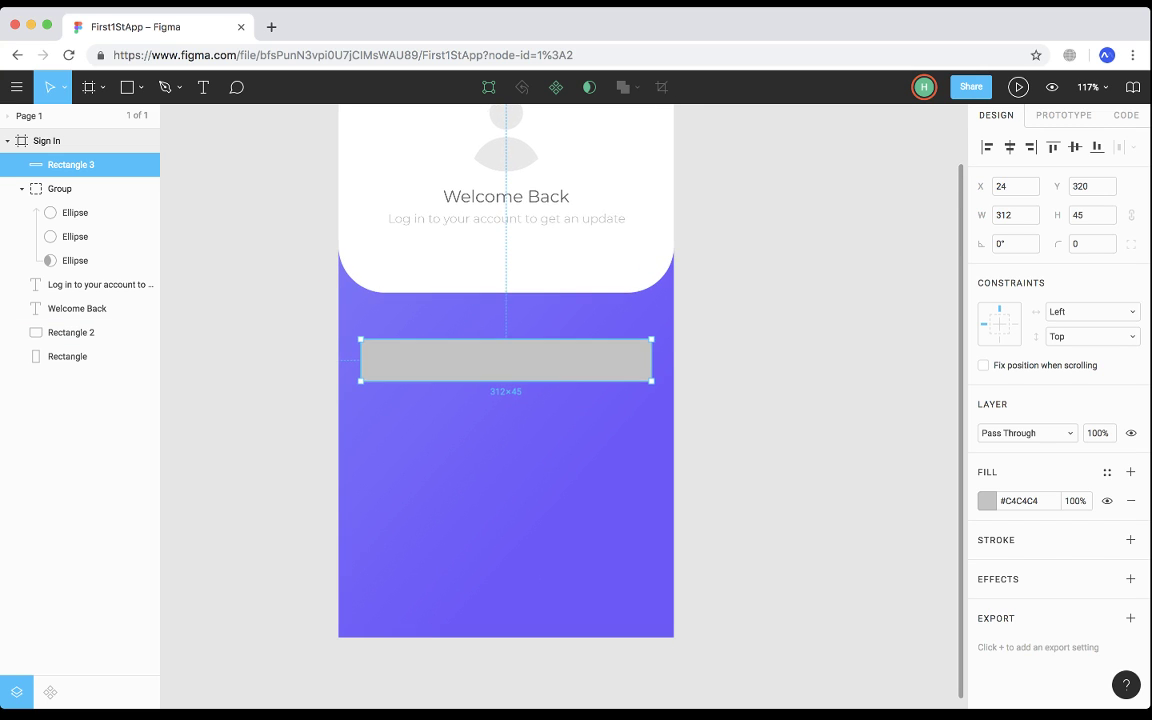
{"action": "left_click", "coordinate": [506, 218]}
{"action": "key", "text": "super+d"}
{"action": "left_click_drag", "start_coordinate": [506, 218], "coordinate": [479, 323]}
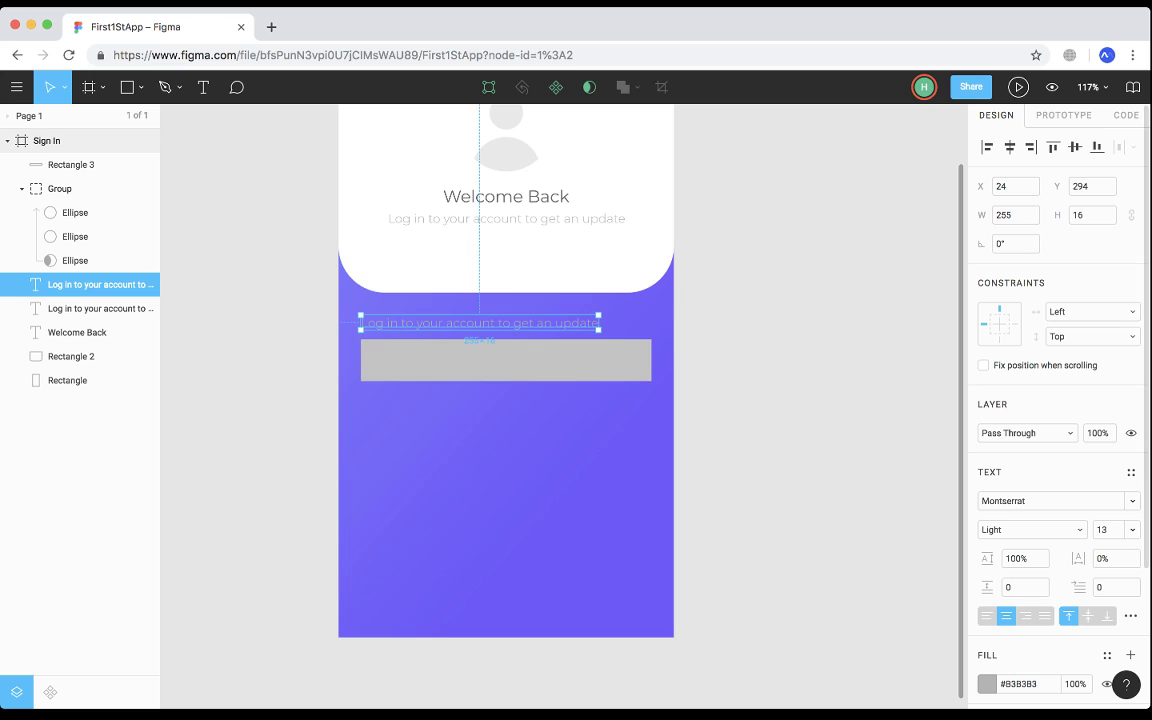
{"action": "left_click", "coordinate": [1132, 530]}
{"action": "left_click", "coordinate": [1105, 545]}
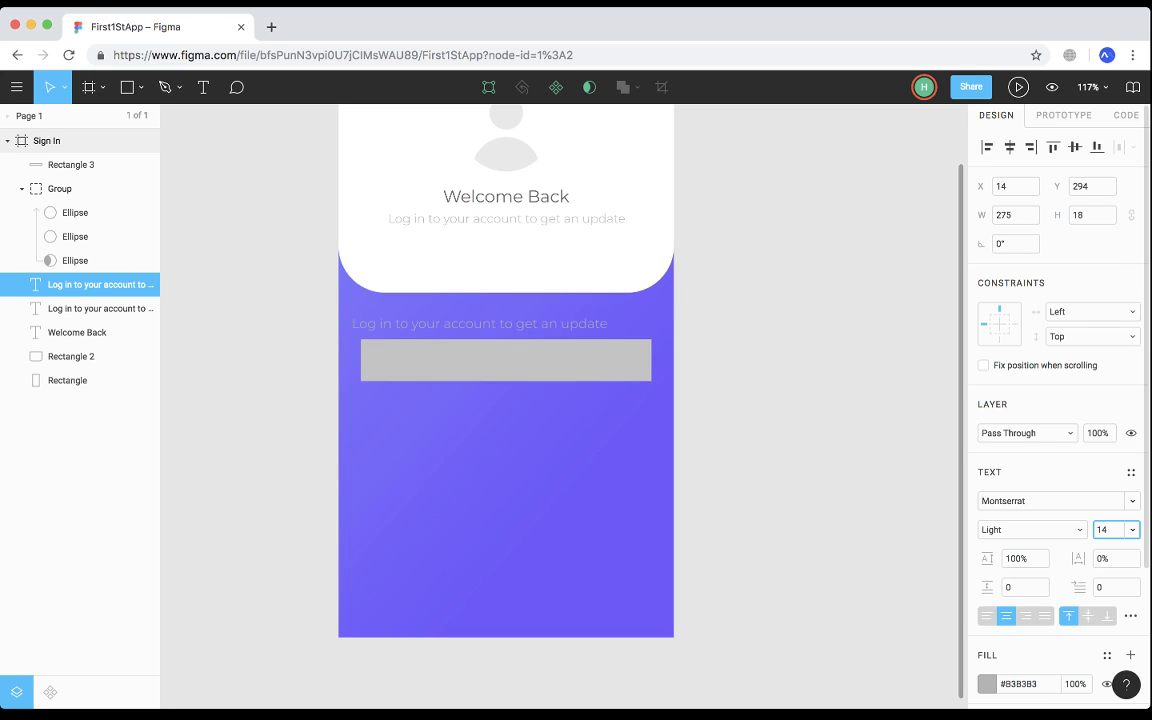
Replace the duplicated subtitle's text with "Sign In".
{"action": "key", "text": "Return"}
{"action": "type", "text": "Si"}
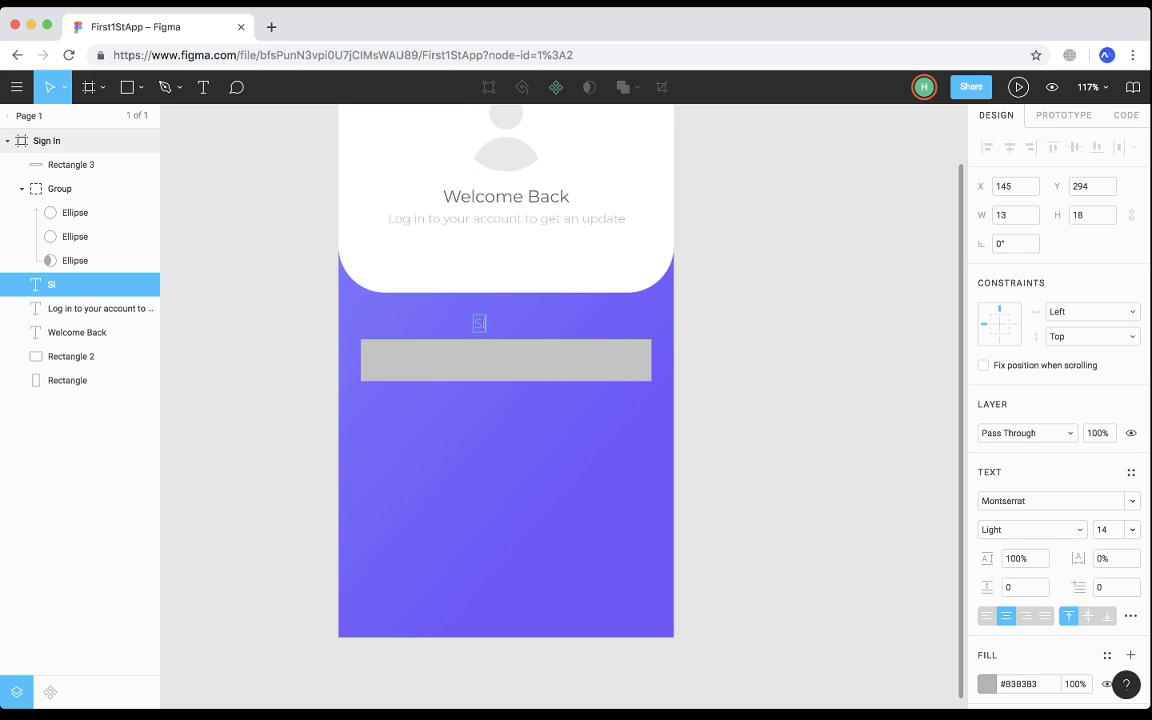
{"action": "type", "text": "gn In"}
{"action": "key", "text": "Escape"}
Fill the "Sign In" label with #FFFFFF and line it up with the rectangle's left edge using left text alignment.
{"action": "scroll", "coordinate": [1060, 600], "scroll_direction": "down", "scroll_amount": 3}
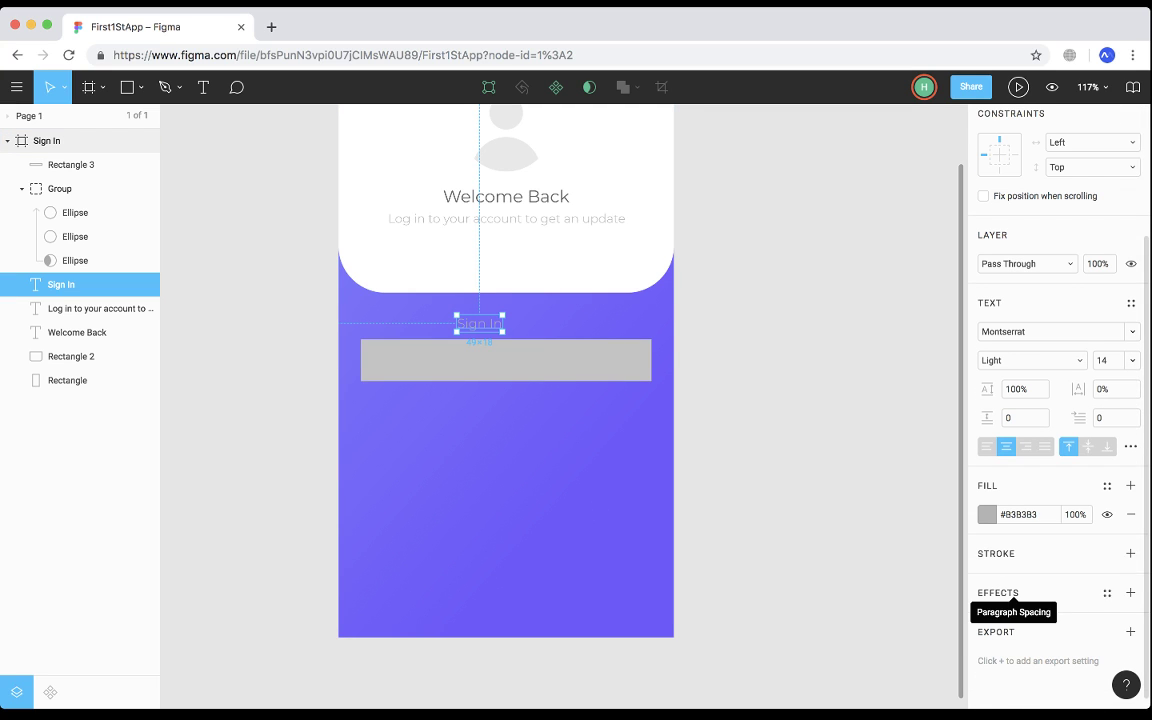
{"action": "left_click", "coordinate": [1025, 514]}
{"action": "type", "text": "#ffffff"}
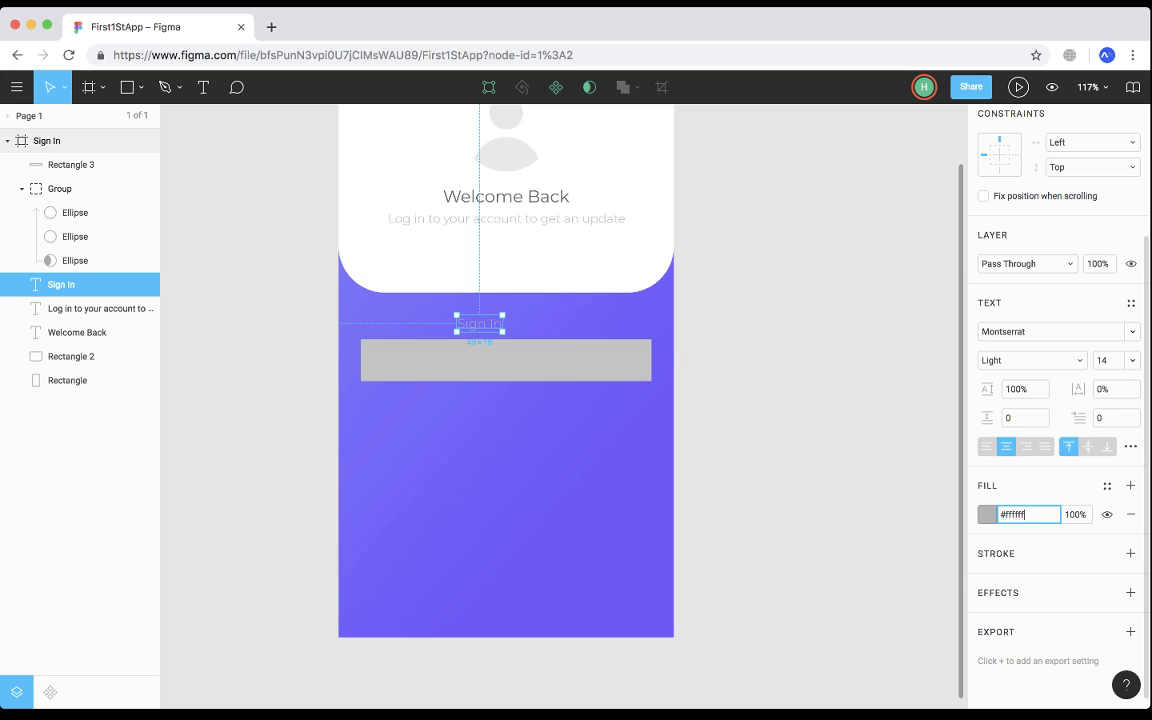
{"action": "key", "text": "Return"}
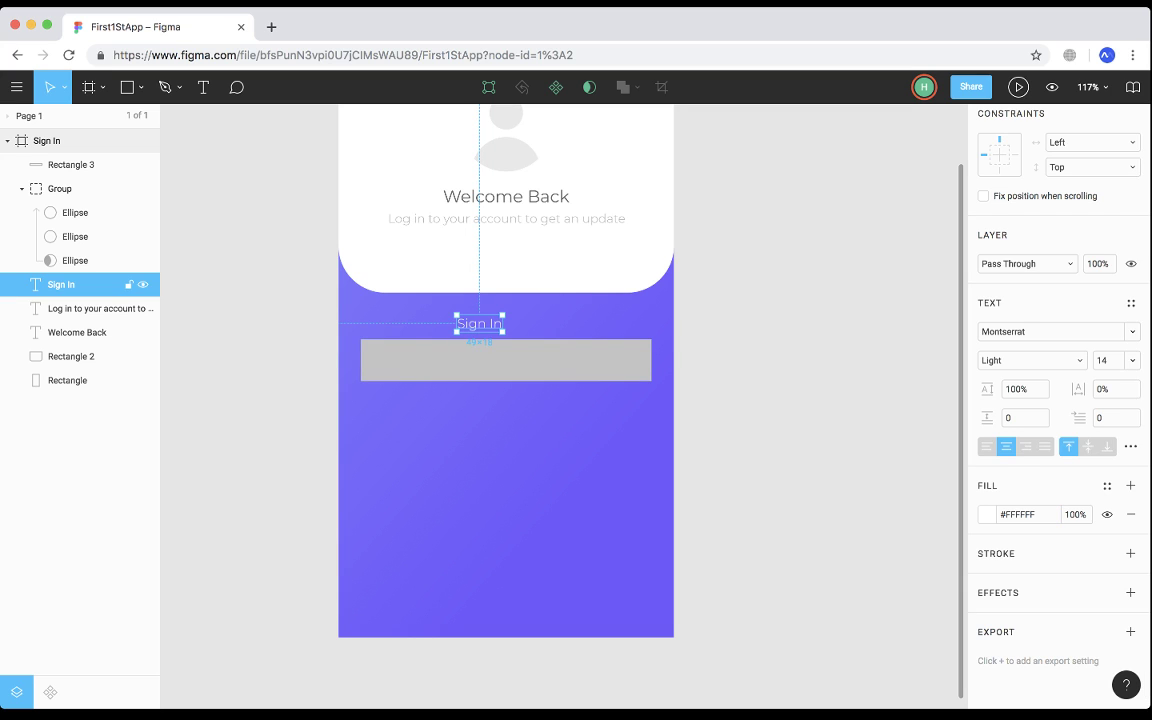
{"action": "left_click_drag", "start_coordinate": [479, 323], "coordinate": [383, 322]}
{"action": "left_click", "coordinate": [987, 446]}
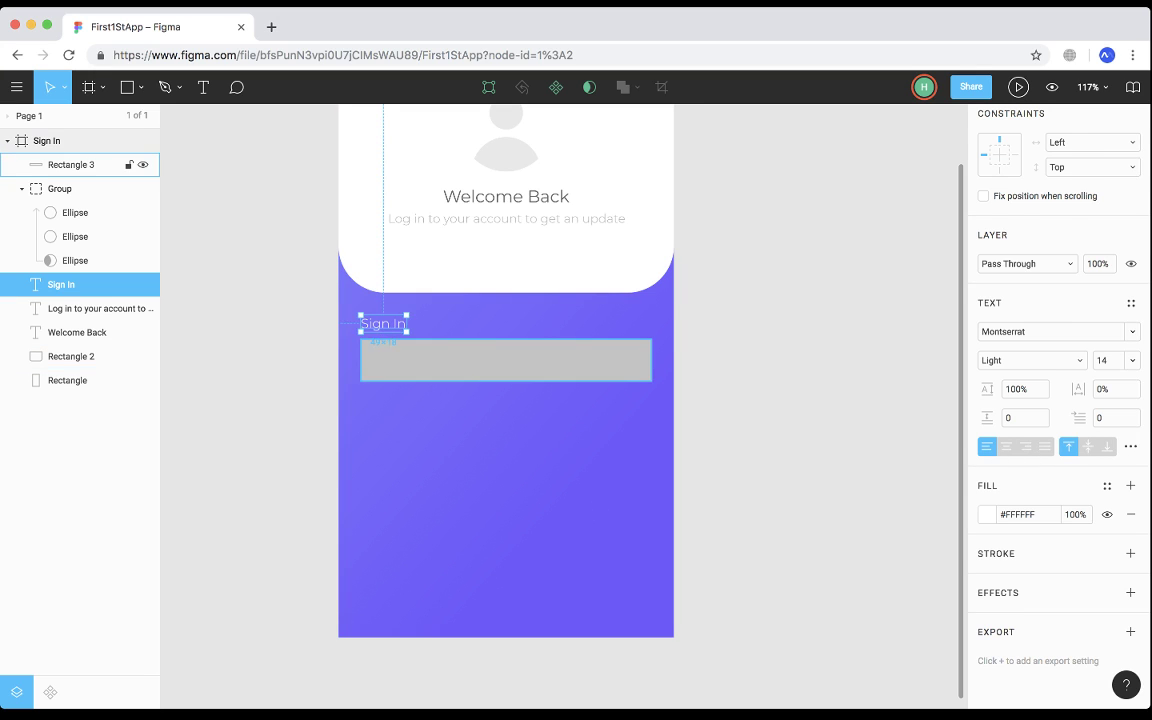
Move the grey rectangle down 8 px to Y 328.
{"action": "left_click", "coordinate": [500, 361]}
{"action": "key", "text": "Down"}
{"action": "key", "text": "Down"}
{"action": "key", "text": "Down"}
{"action": "key", "text": "Down"}
{"action": "key", "text": "Down"}
{"action": "key", "text": "Down"}
{"action": "key", "text": "Down"}
{"action": "key", "text": "Down"}
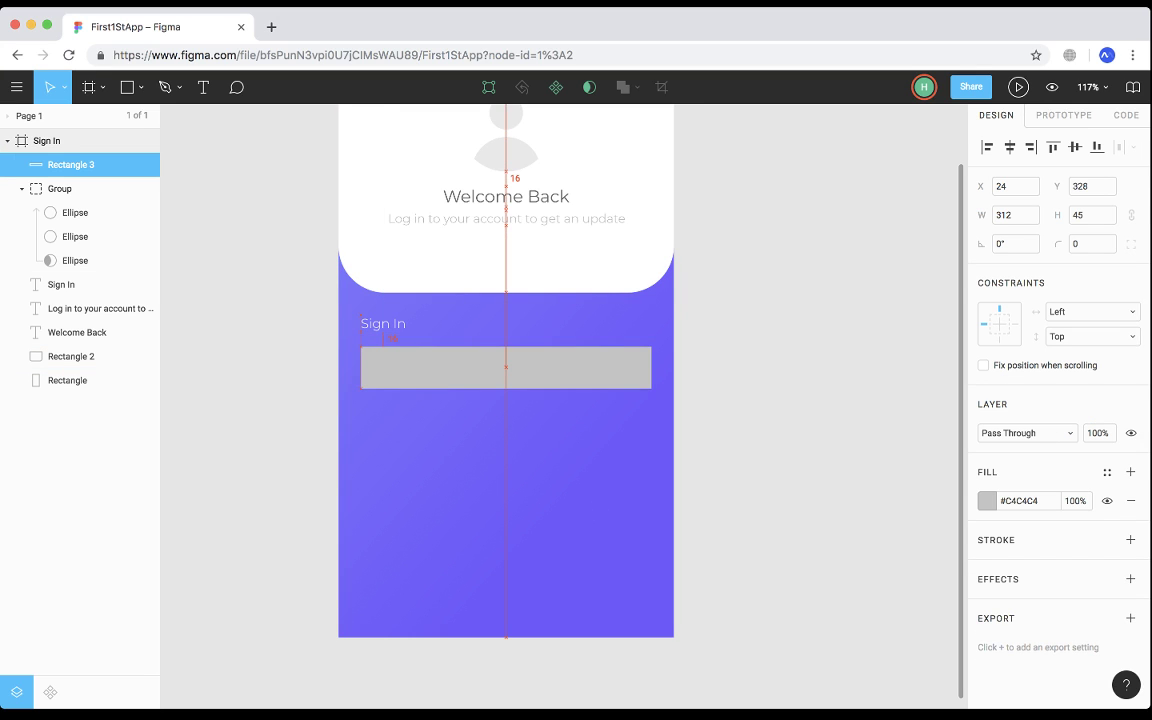
Set the "Sign In" label's font size to 18 and move the rectangle below it down to Y 332.
{"action": "left_click", "coordinate": [61, 284]}
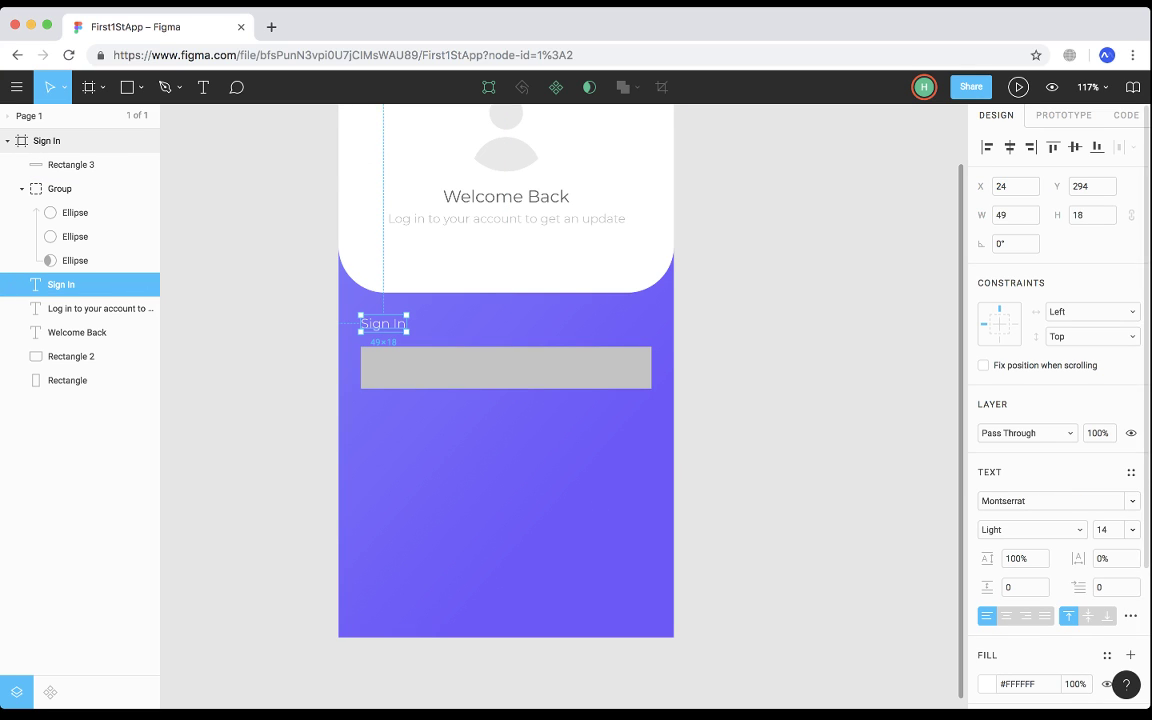
{"action": "left_click", "coordinate": [1133, 530]}
{"action": "left_click", "coordinate": [1100, 602]}
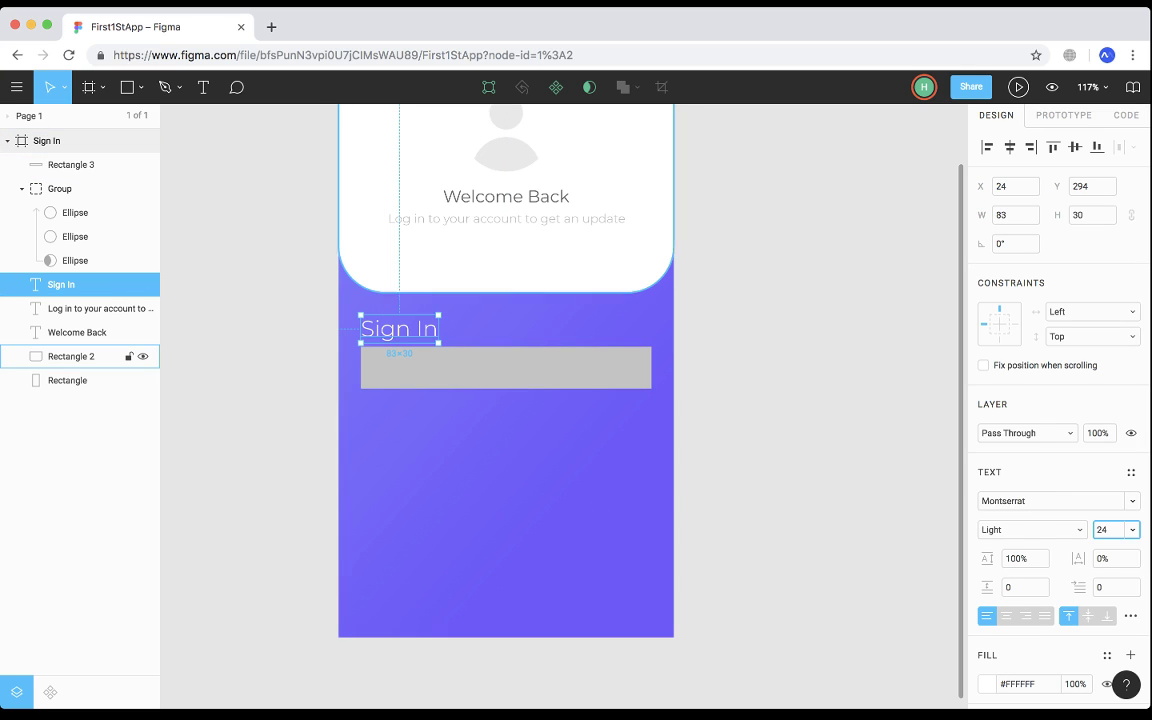
{"action": "left_click", "coordinate": [1133, 530]}
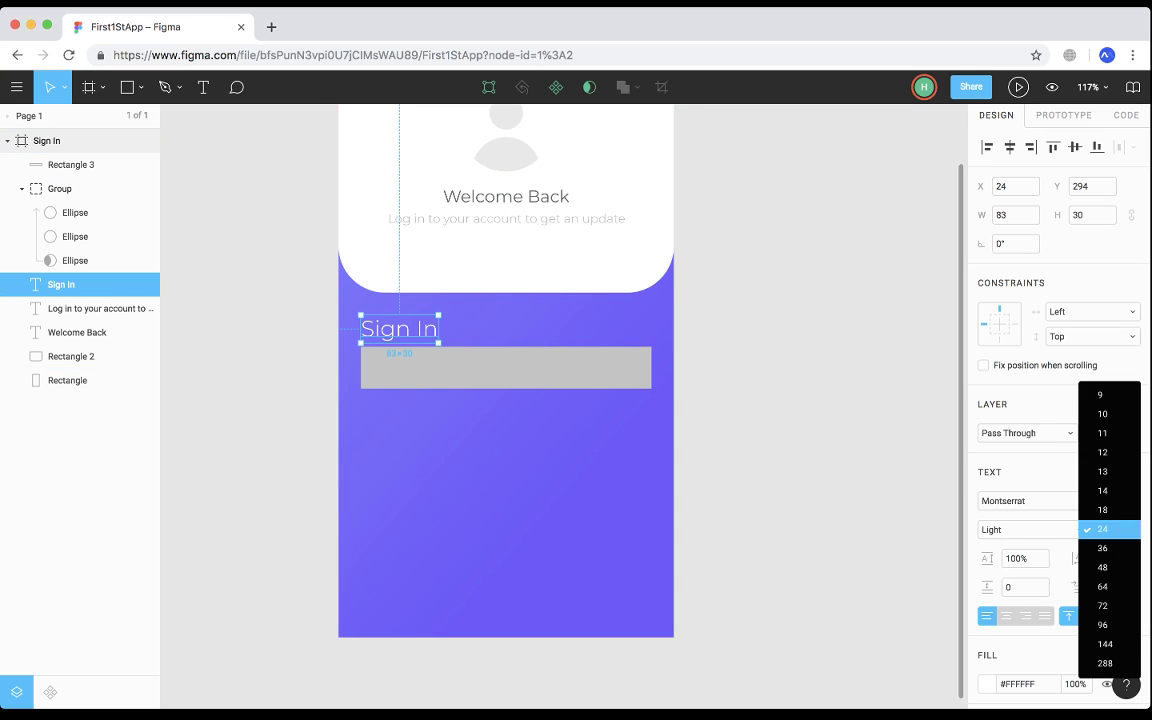
{"action": "left_click", "coordinate": [1100, 494]}
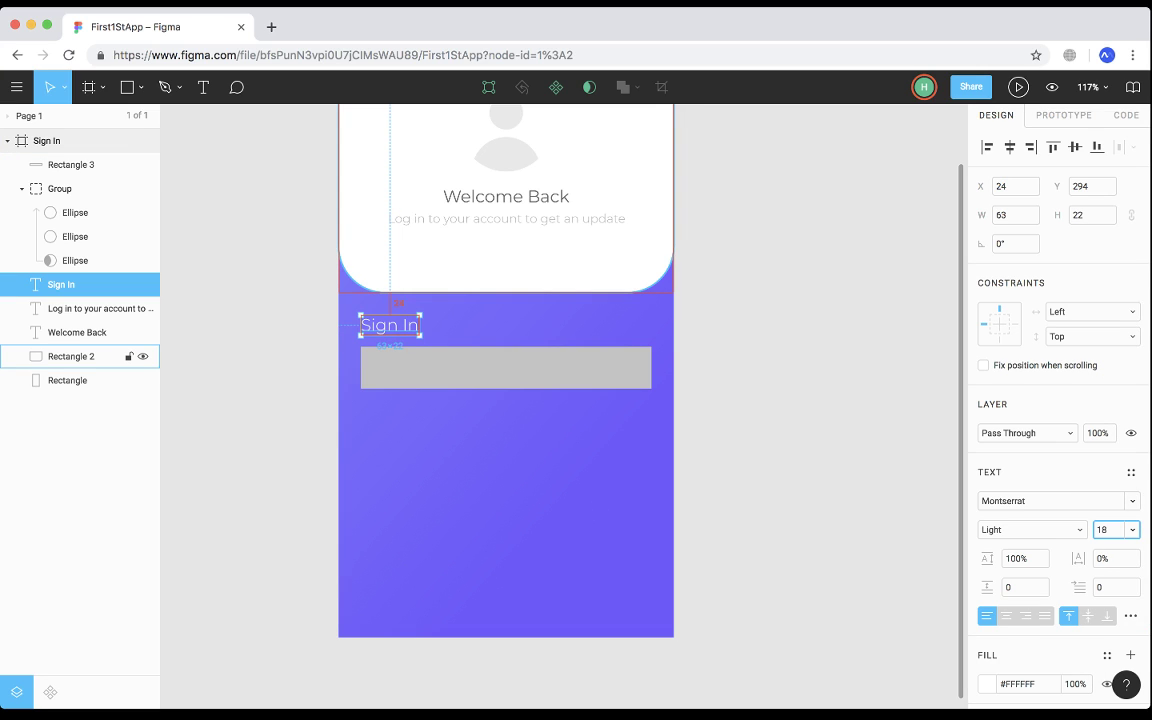
{"action": "left_click_drag", "start_coordinate": [506, 368], "coordinate": [506, 371]}
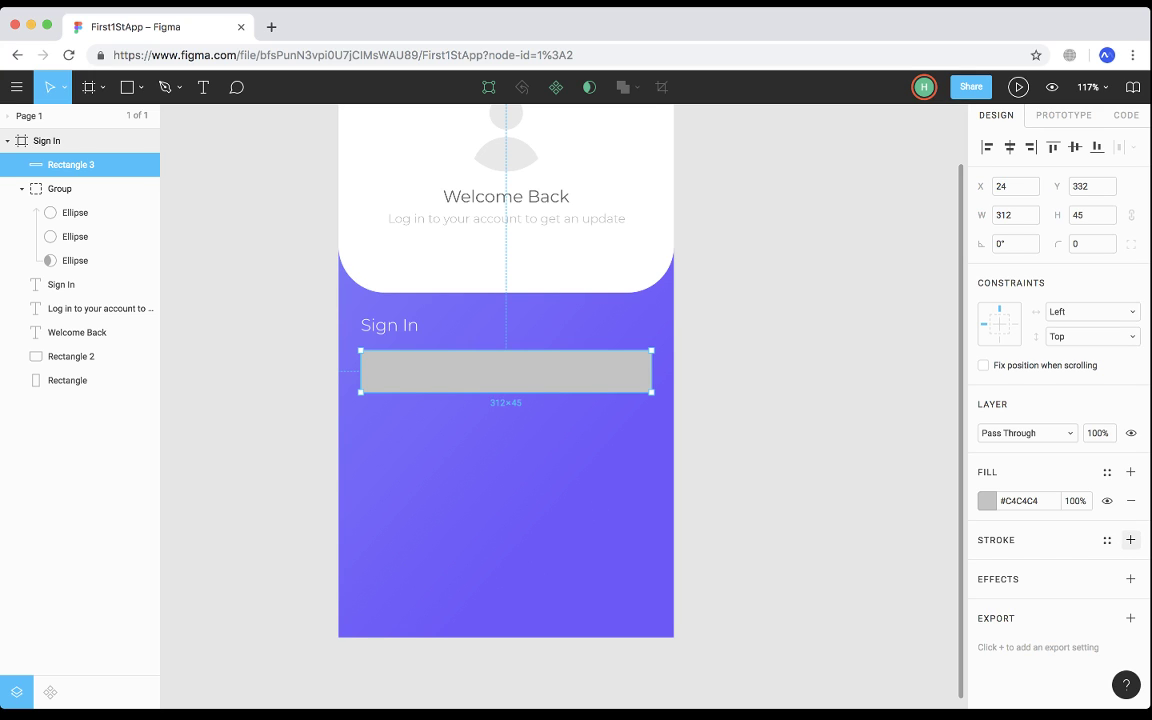
Add a white #FFFFFF inside stroke of thickness 1 to the rectangle.
{"action": "left_click", "coordinate": [1130, 539]}
{"action": "scroll", "coordinate": [1060, 450], "scroll_direction": "down", "scroll_amount": 2}
{"action": "left_click", "coordinate": [987, 513]}
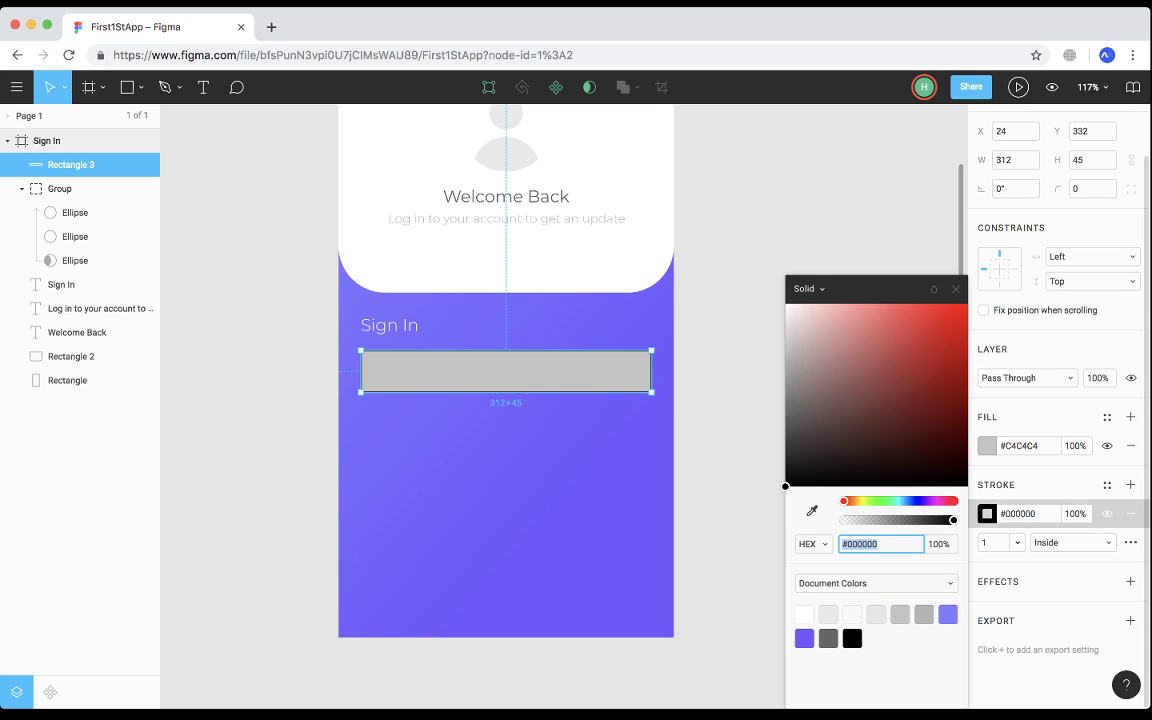
{"action": "left_click", "coordinate": [804, 614]}
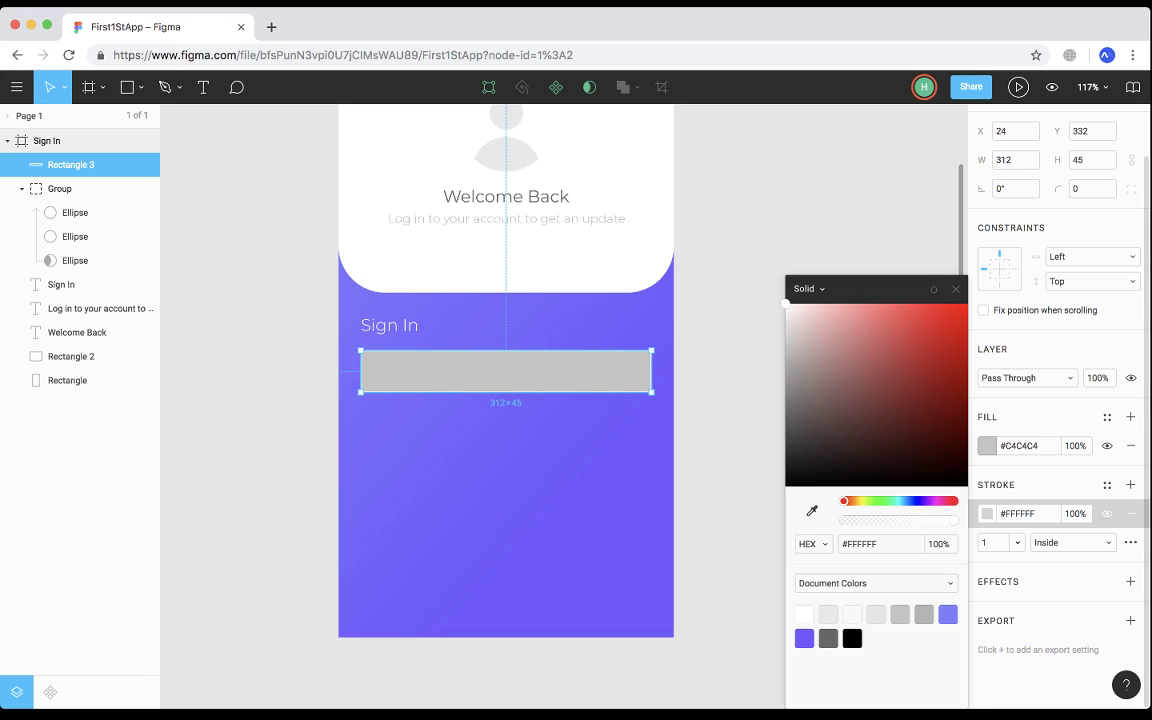
{"action": "key", "text": "Escape"}
Fill the rectangle with purple sampled from the background, lighten it to #8774FF, and deselect.
{"action": "left_click", "coordinate": [987, 446]}
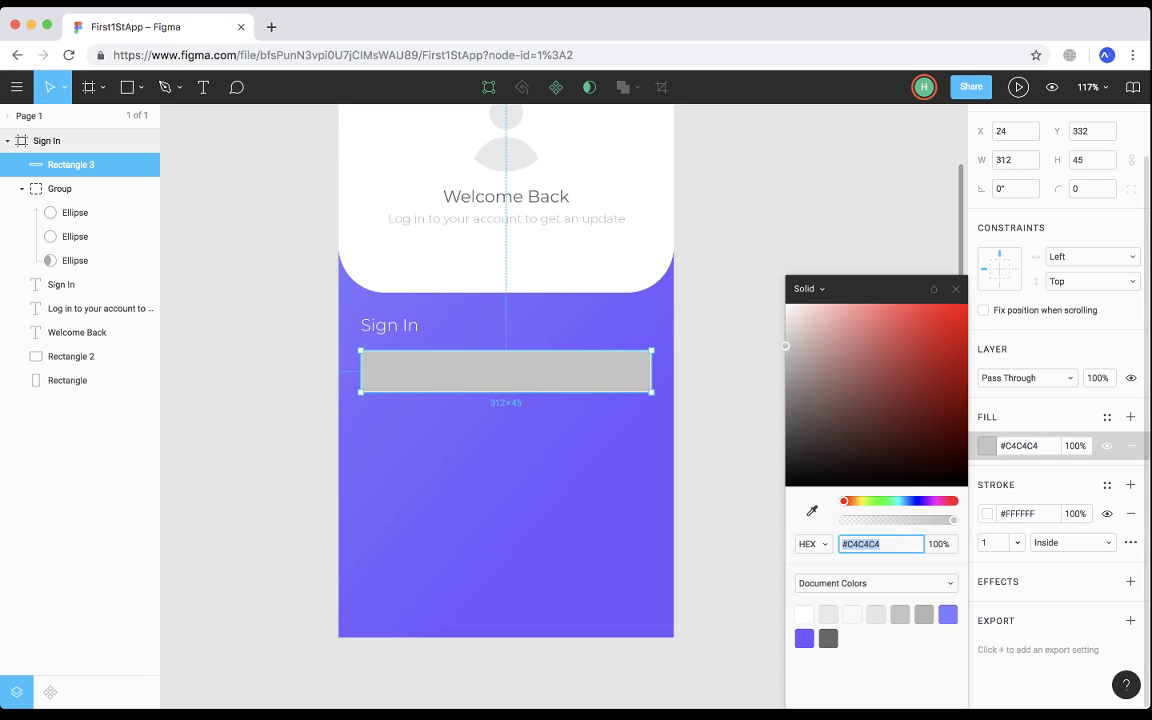
{"action": "left_click", "coordinate": [812, 511]}
{"action": "left_click", "coordinate": [640, 505]}
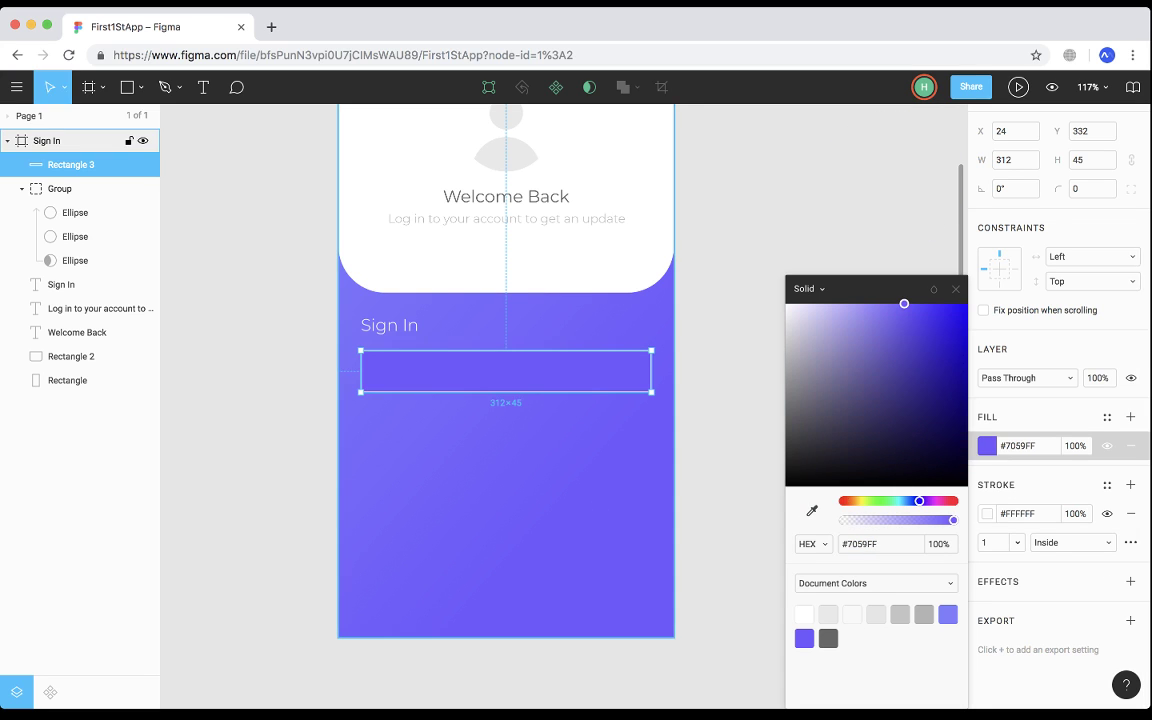
{"action": "left_click_drag", "start_coordinate": [904, 303], "coordinate": [885, 303]}
{"action": "key", "text": "Escape"}
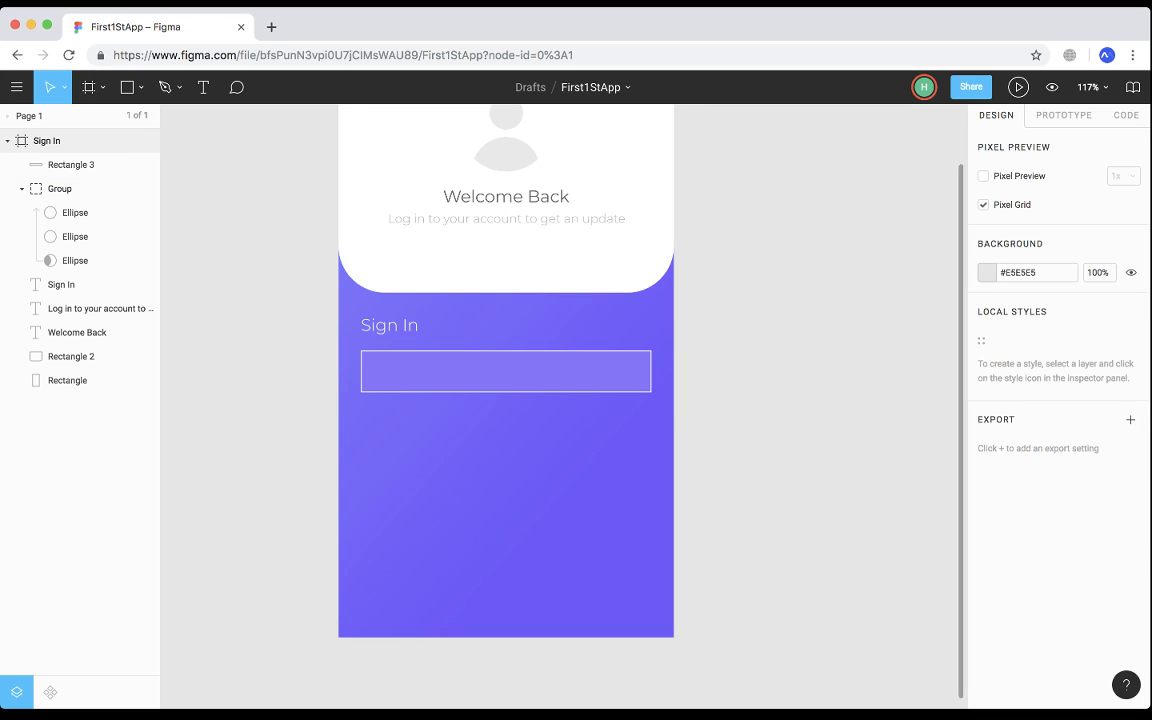
Set the purple rectangle's corner radius to 200.
{"action": "left_click", "coordinate": [540, 372]}
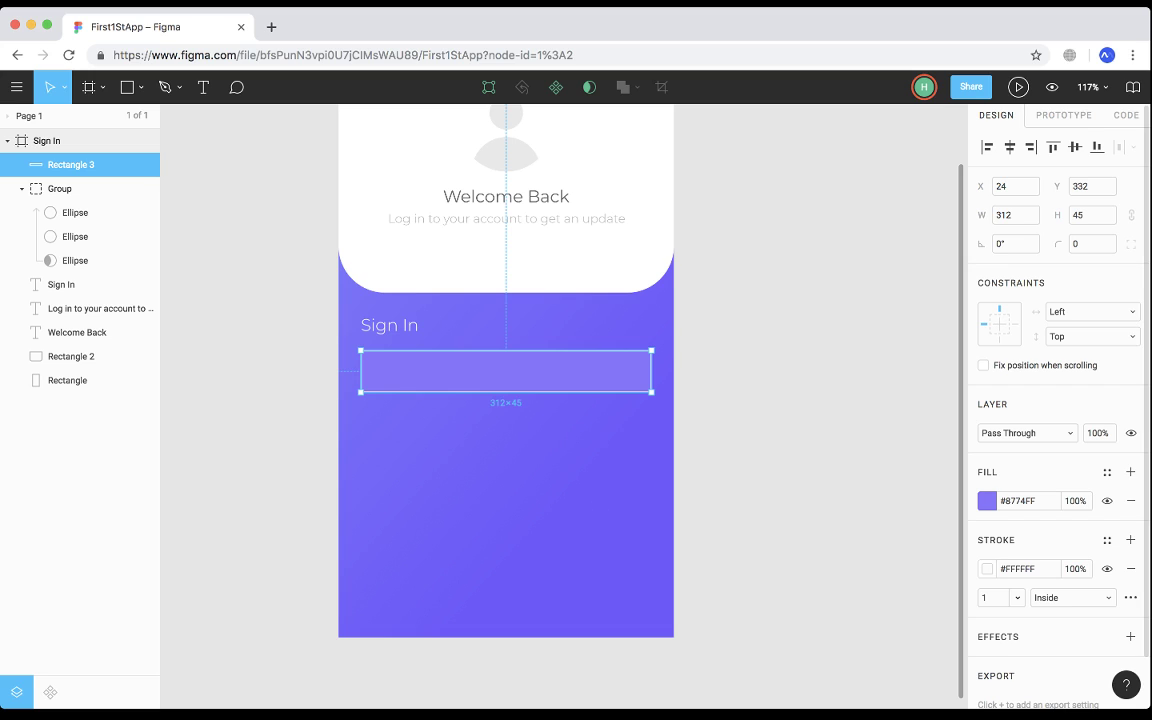
{"action": "left_click", "coordinate": [1092, 244]}
{"action": "type", "text": "200"}
{"action": "key", "text": "Return"}
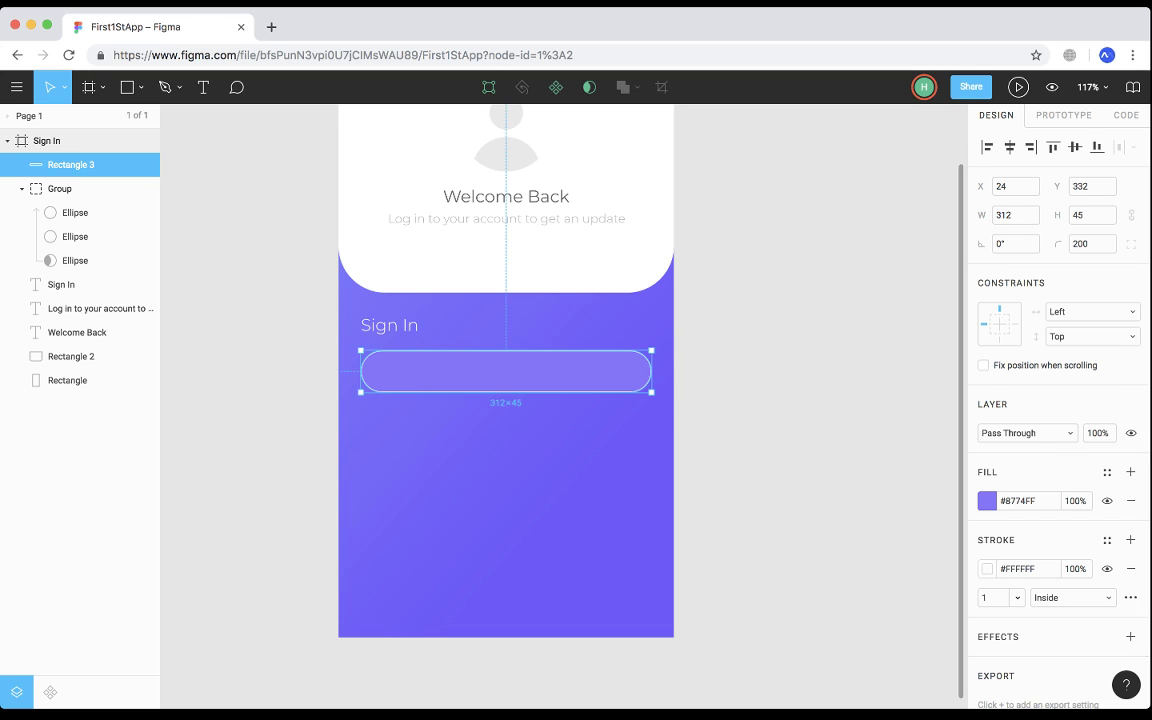
Examine the rounded input field below the "Sign In" label up close and within the whole screen.
{"action": "key", "text": "Escape"}
{"action": "scroll", "coordinate": [560, 405], "scroll_direction": "up", "scroll_amount": 1}
{"action": "scroll", "coordinate": [560, 405], "scroll_direction": "left", "scroll_amount": 1}
{"action": "scroll", "coordinate": [538, 405], "scroll_direction": "up", "scroll_amount": 2}
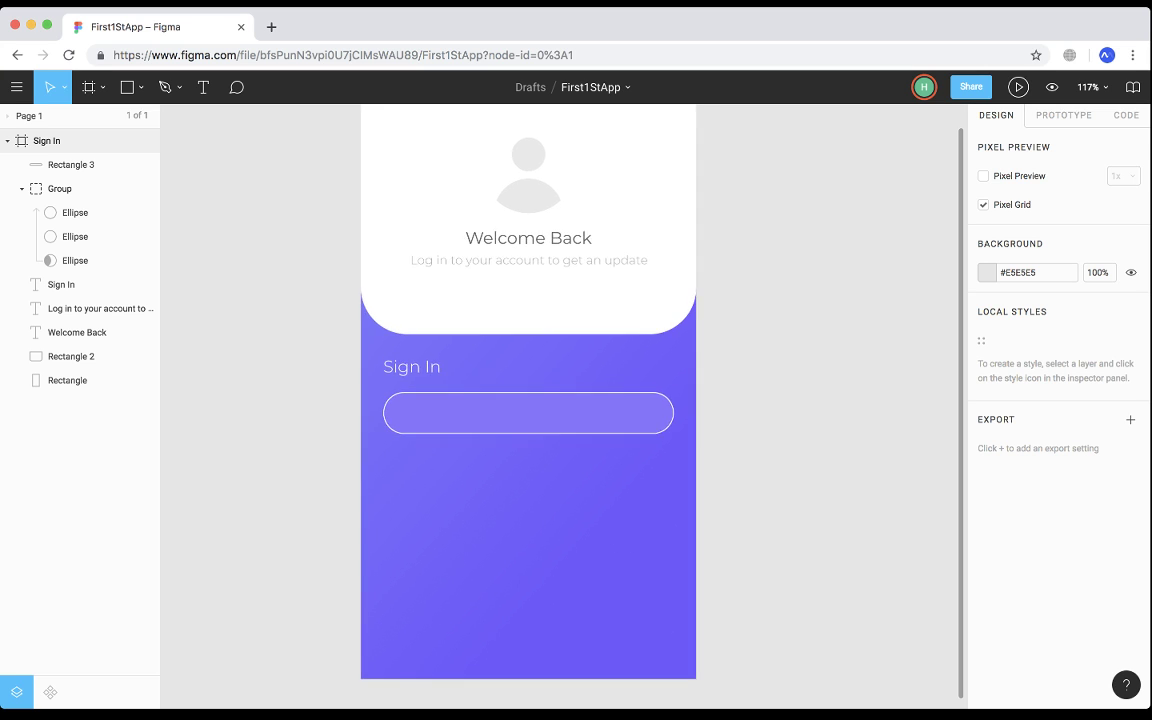
{"action": "scroll", "coordinate": [538, 405], "scroll_direction": "down", "scroll_amount": 2}
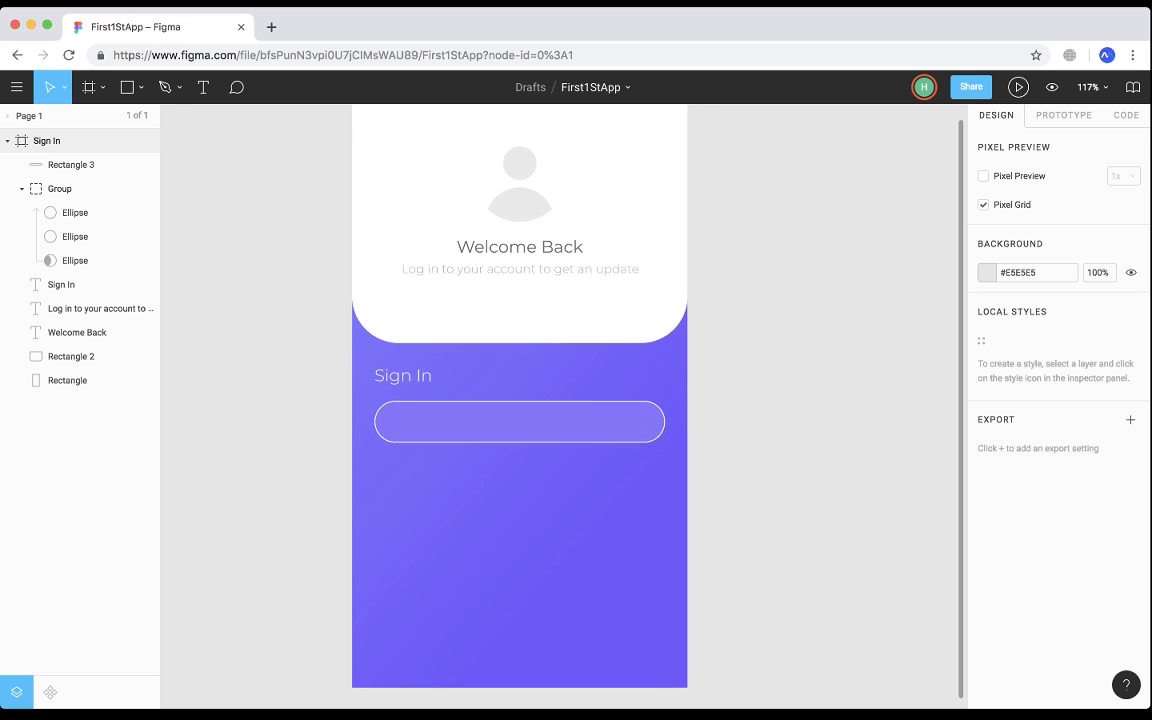
{"action": "scroll", "coordinate": [765, 378], "scroll_direction": "down", "scroll_amount": 1}
{"action": "scroll", "coordinate": [765, 378], "scroll_direction": "up", "scroll_amount": 3}
{"action": "scroll", "coordinate": [765, 378], "scroll_direction": "left", "scroll_amount": 1}
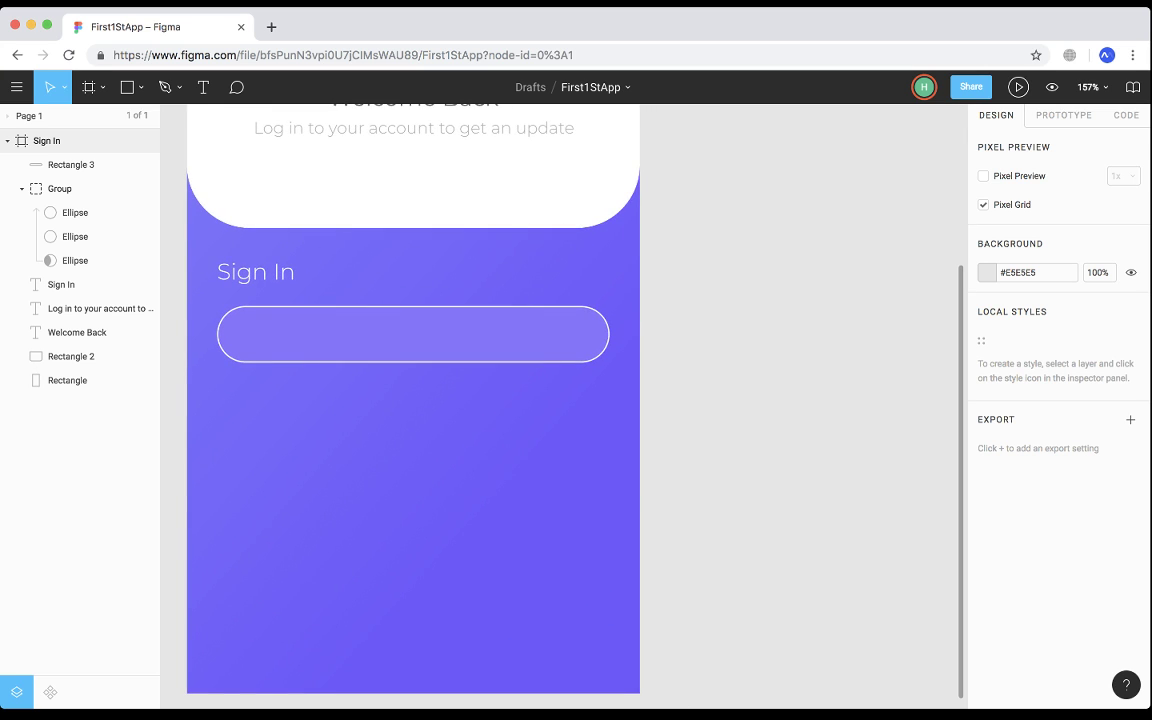
{"action": "scroll", "coordinate": [560, 405], "scroll_direction": "left", "scroll_amount": 1}
{"action": "scroll", "coordinate": [560, 405], "scroll_direction": "left", "scroll_amount": 1}
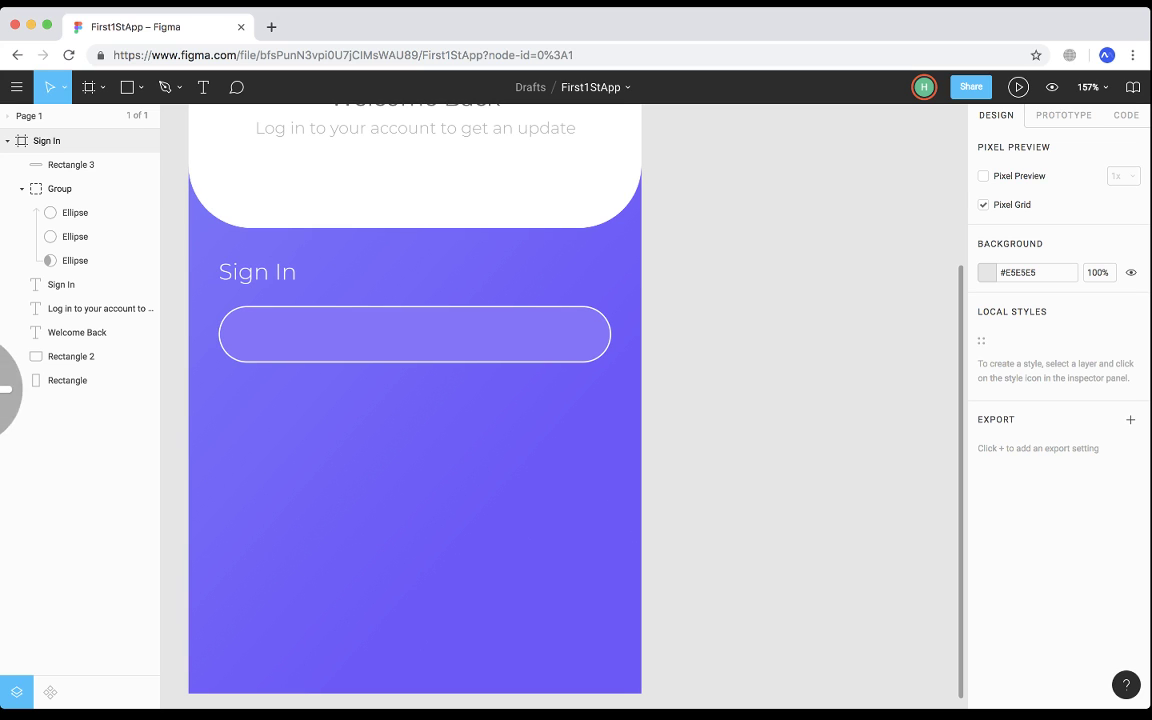
{"action": "left_click_drag", "start_coordinate": [578, 456], "coordinate": [610, 457]}
{"action": "left_click", "coordinate": [702, 443]}
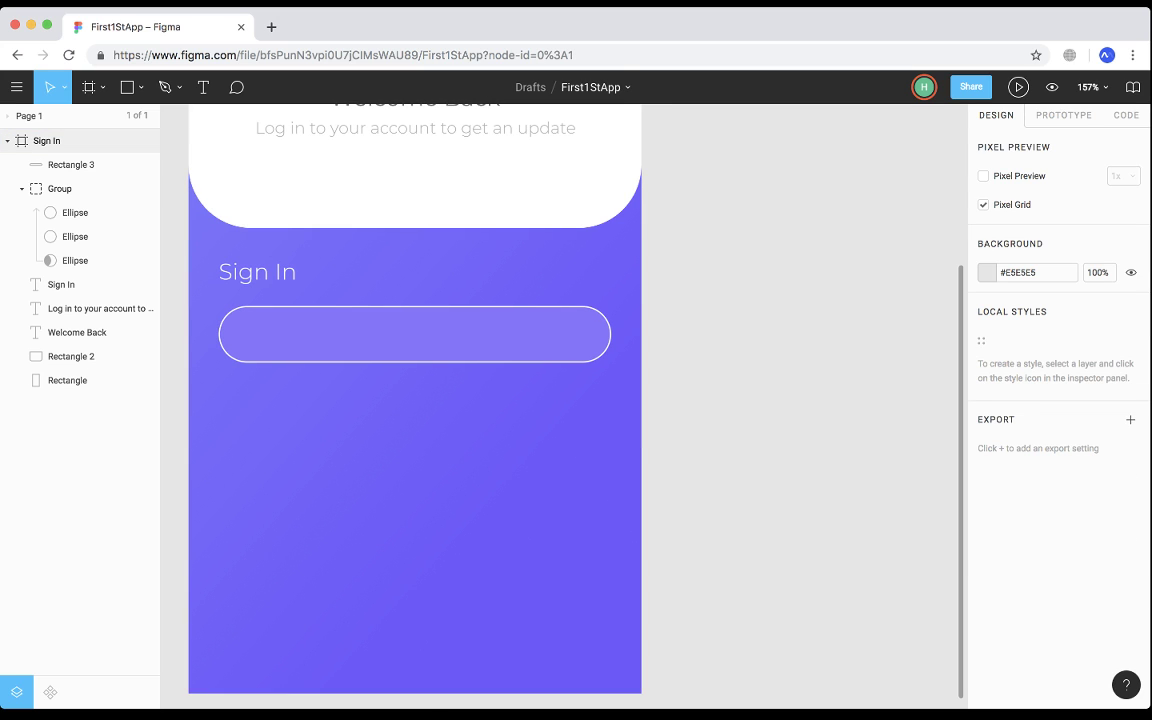
{"action": "scroll", "coordinate": [702, 443], "scroll_direction": "down", "scroll_amount": 3}
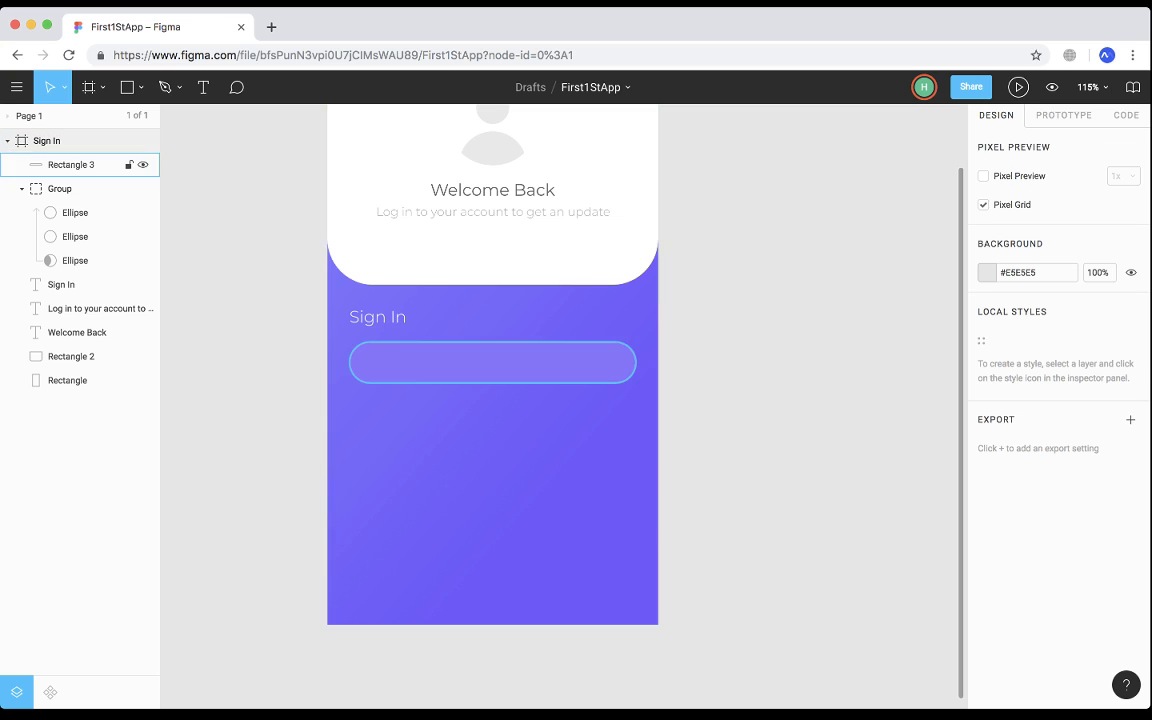
Duplicate the "Sign In" label, place the copy inside the rounded field at X 42, Y 343, and bring it above the rectangle in the layer order.
{"action": "left_click", "coordinate": [80, 164]}
{"action": "left_click", "coordinate": [80, 284]}
{"action": "key", "text": "ctrl+d"}
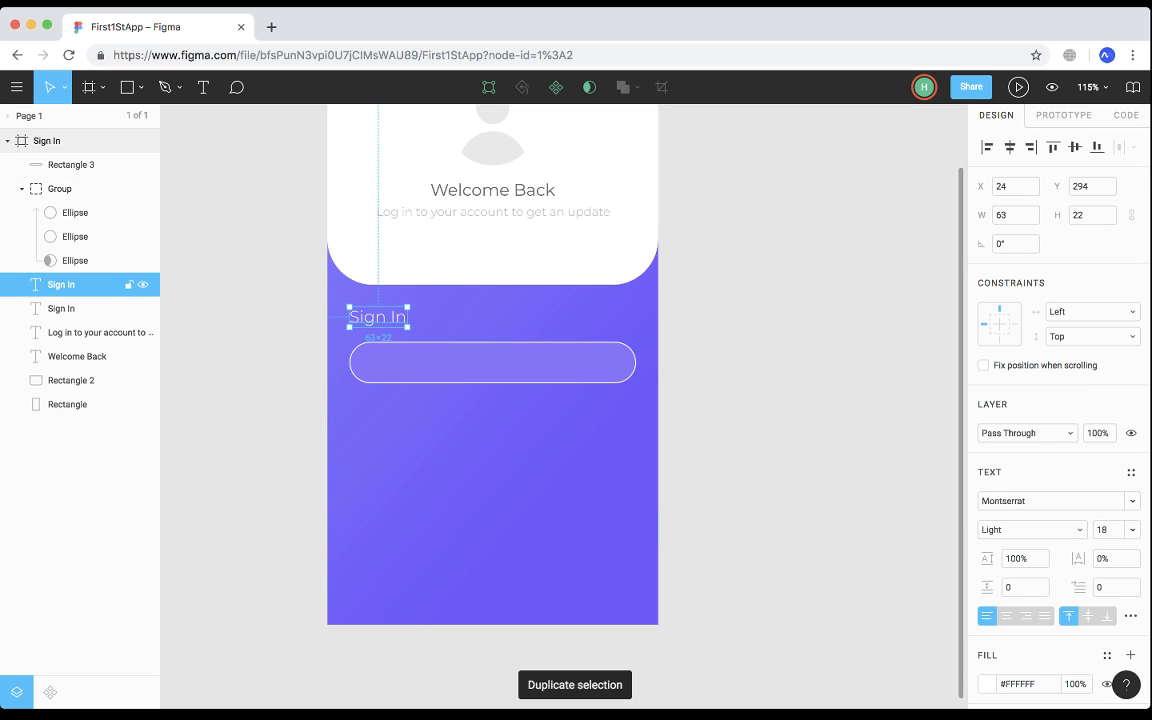
{"action": "left_click_drag", "start_coordinate": [378, 316], "coordinate": [395, 362]}
{"action": "left_click_drag", "start_coordinate": [80, 284], "coordinate": [80, 154]}
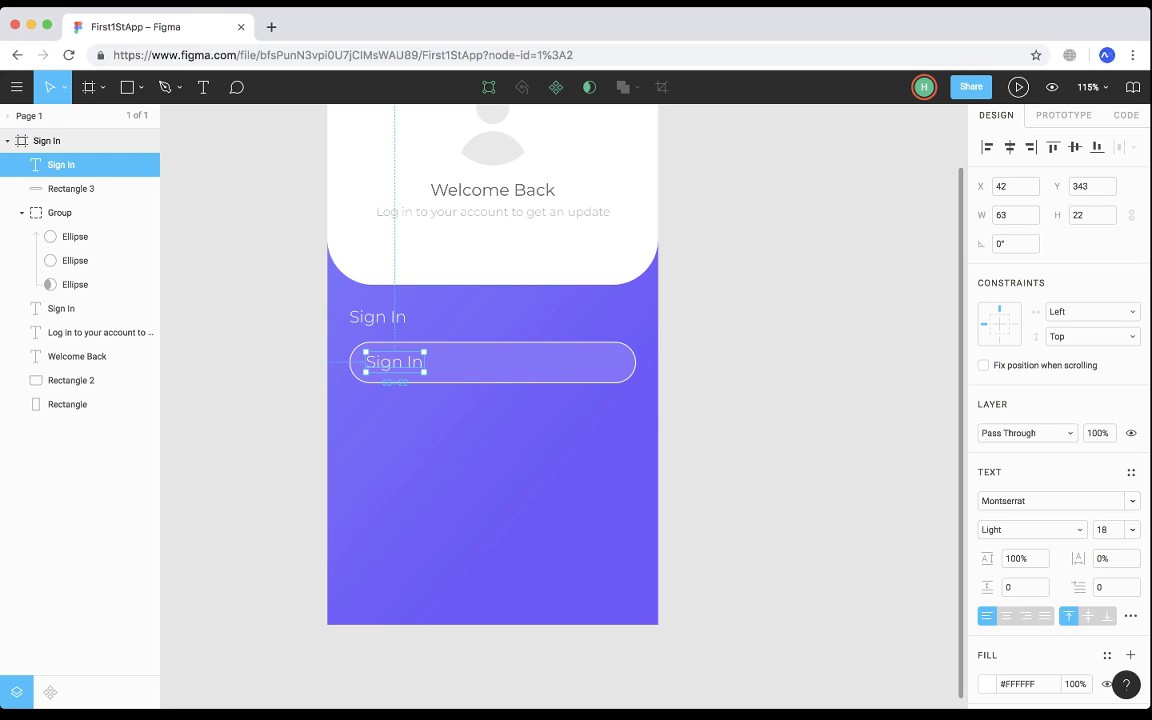
Set the copied label's font size to 14, change its text to "Username", and centre it vertically in the field at Y 345.
{"action": "left_click", "coordinate": [1132, 530]}
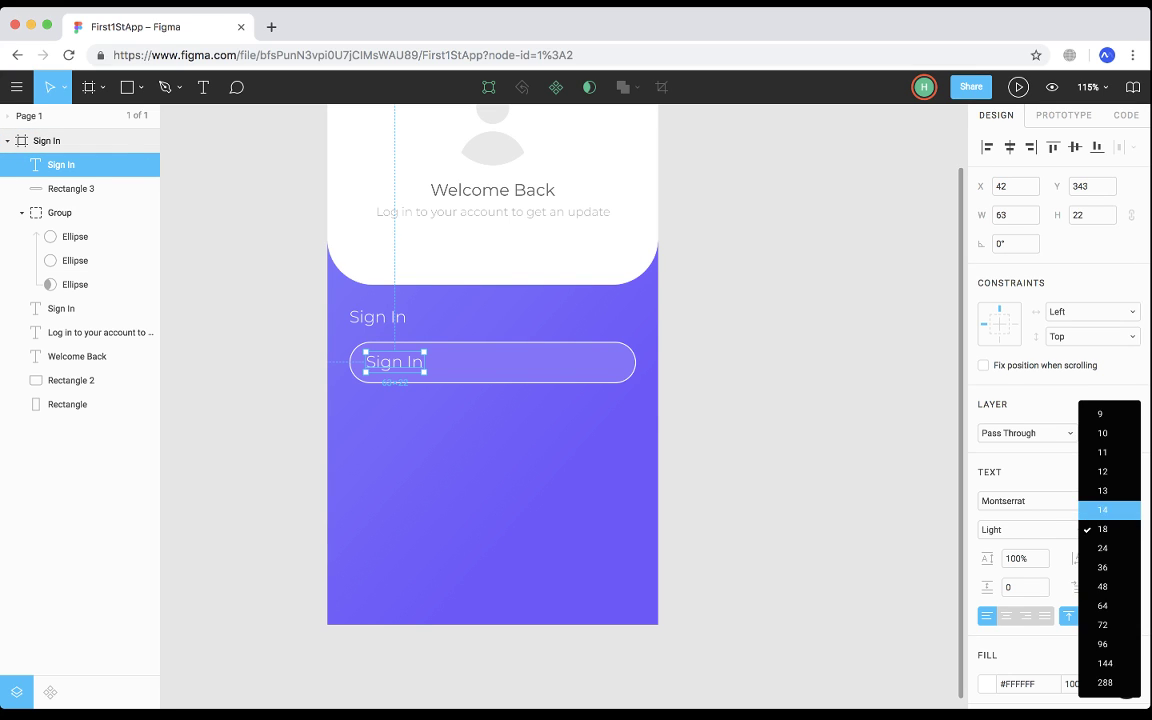
{"action": "left_click", "coordinate": [1108, 510]}
{"action": "key", "text": "Return"}
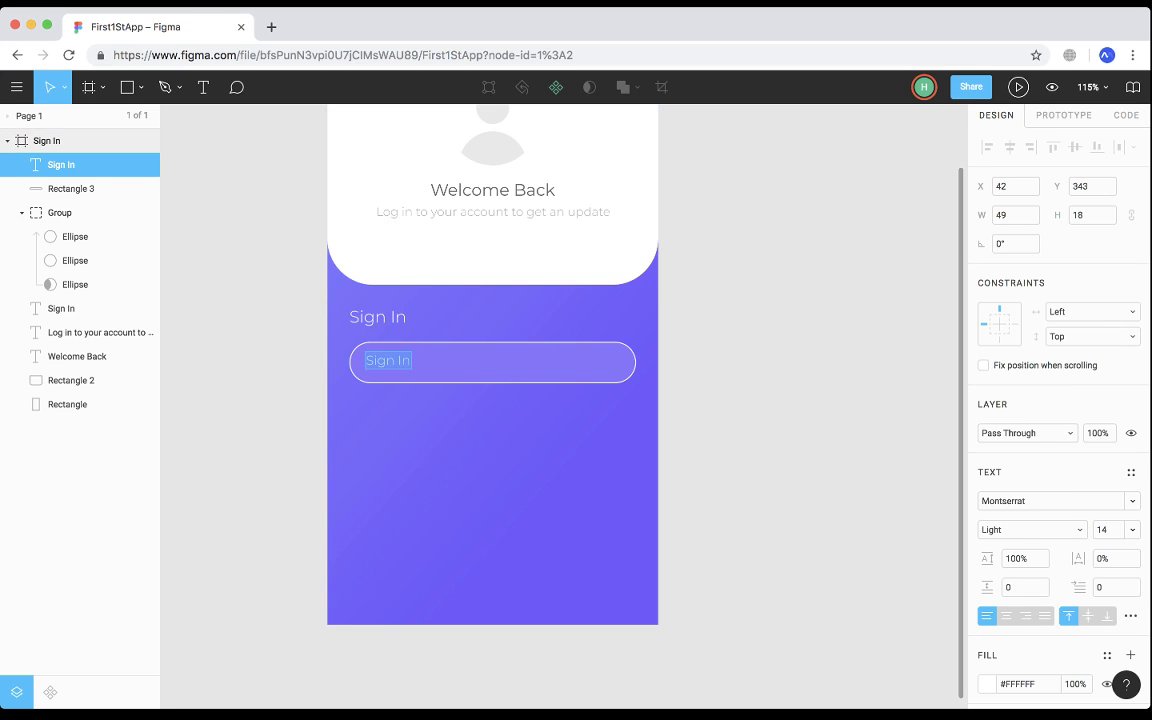
{"action": "type", "text": "Username"}
{"action": "key", "text": "Escape"}
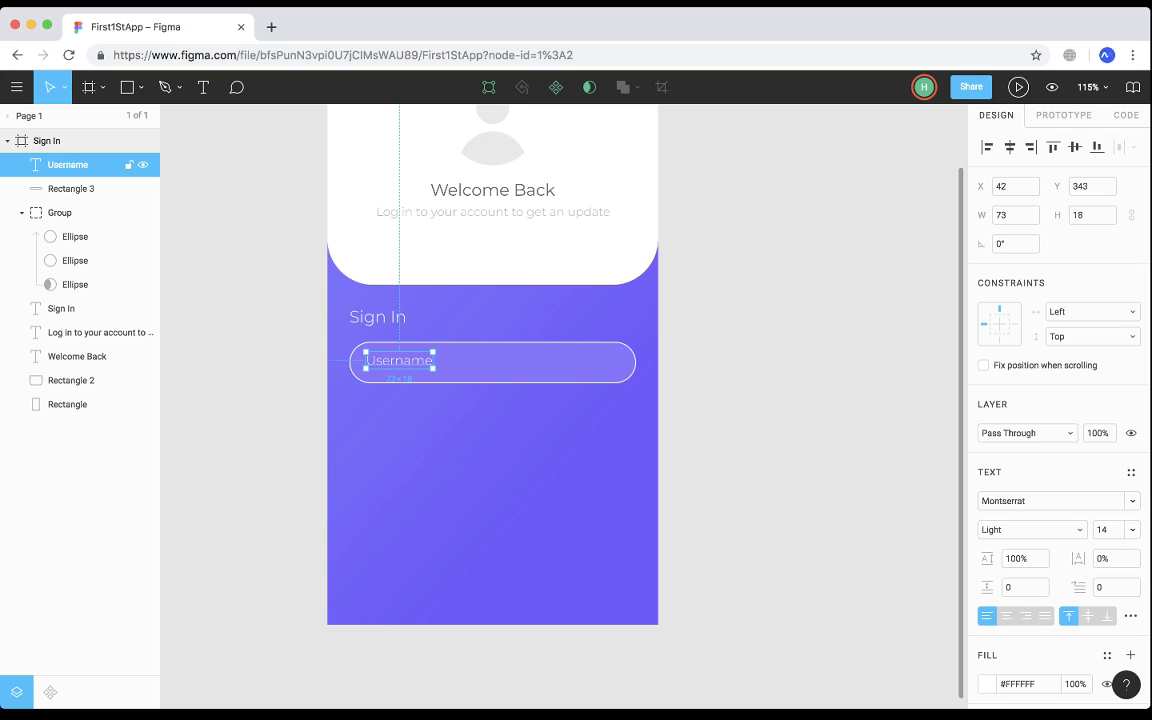
{"action": "mouse_move", "coordinate": [397, 360]}
{"action": "left_mouse_down"}
{"action": "mouse_move", "coordinate": [407, 362]}
{"action": "mouse_move", "coordinate": [397, 362]}
{"action": "left_mouse_up"}
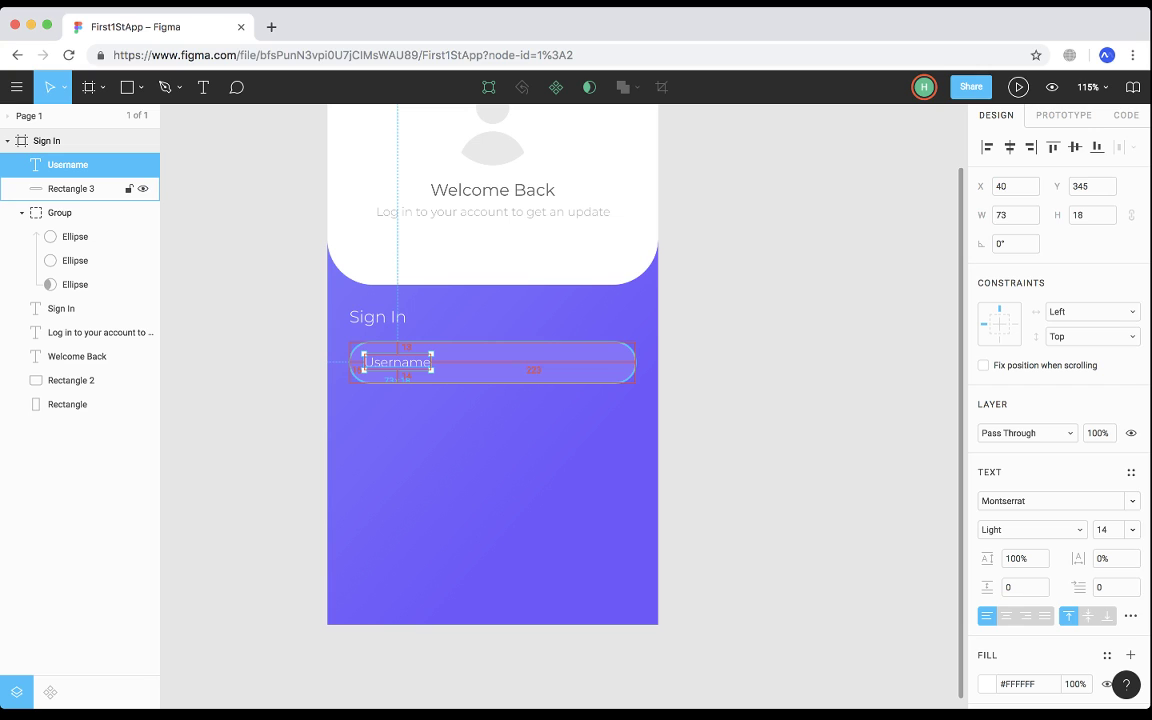
{"action": "key", "text": "Escape"}
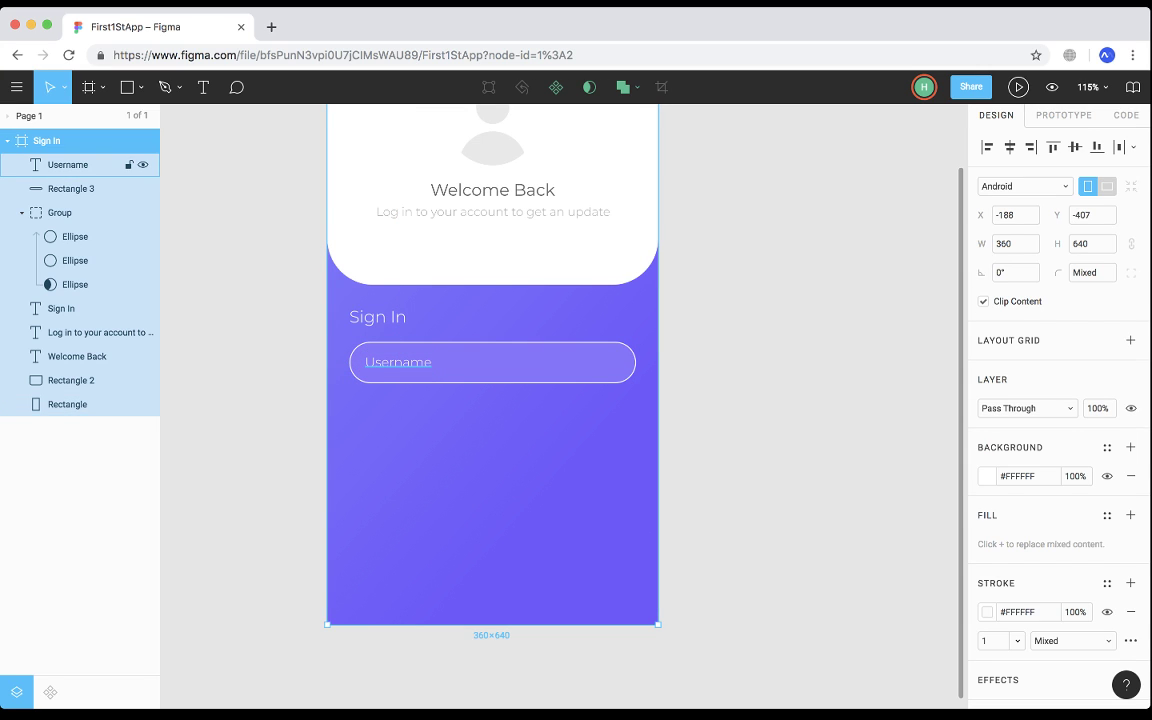
Group the "Username" text with its rounded rectangle and place a duplicate of the group directly below it.
{"action": "left_click", "coordinate": [70, 165]}
{"action": "left_click", "coordinate": [72, 189], "text": "shift"}
{"action": "key", "text": "super+g"}
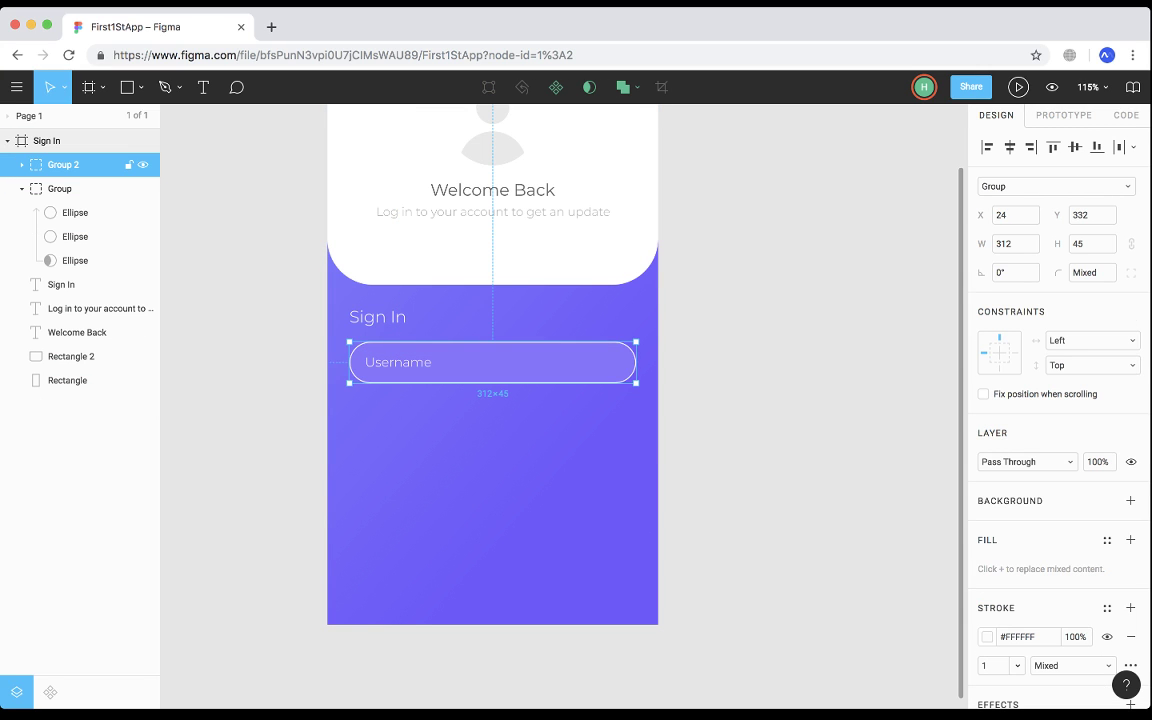
{"action": "key", "text": "super+d"}
{"action": "left_click_drag", "start_coordinate": [492, 362], "coordinate": [492, 418]}
Change the text in the duplicated field to "Password" and deselect it.
{"action": "double_click", "coordinate": [398, 418]}
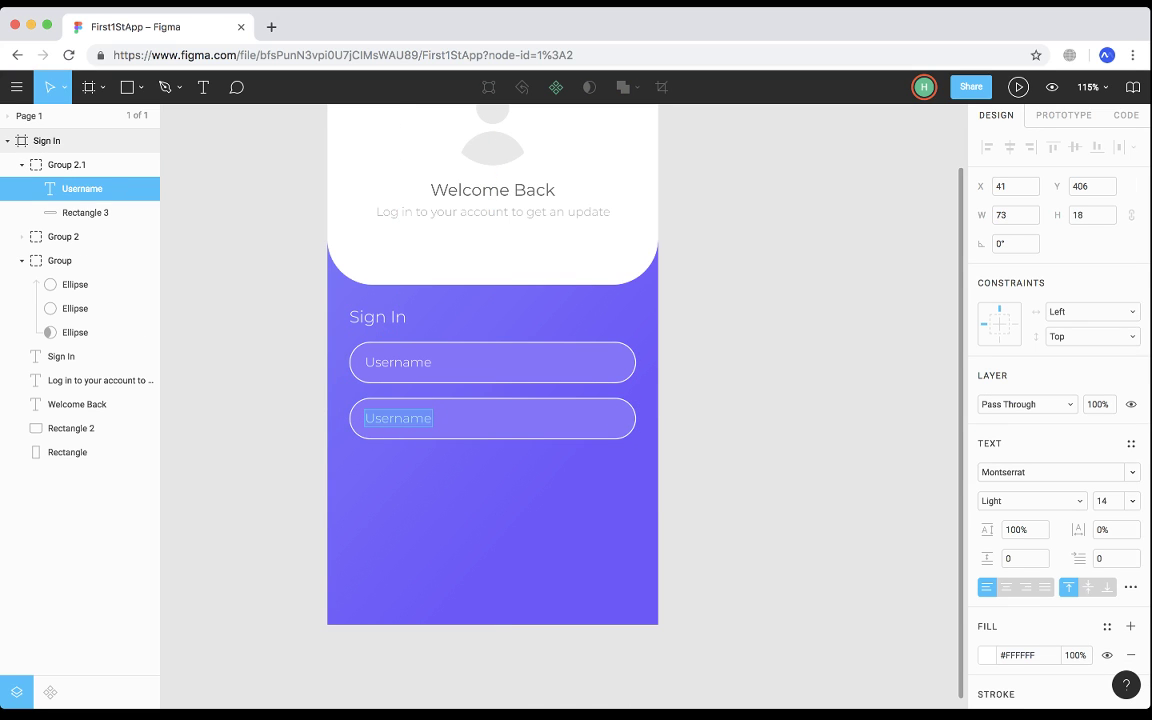
{"action": "type", "text": "Password"}
{"action": "key", "text": "Escape"}
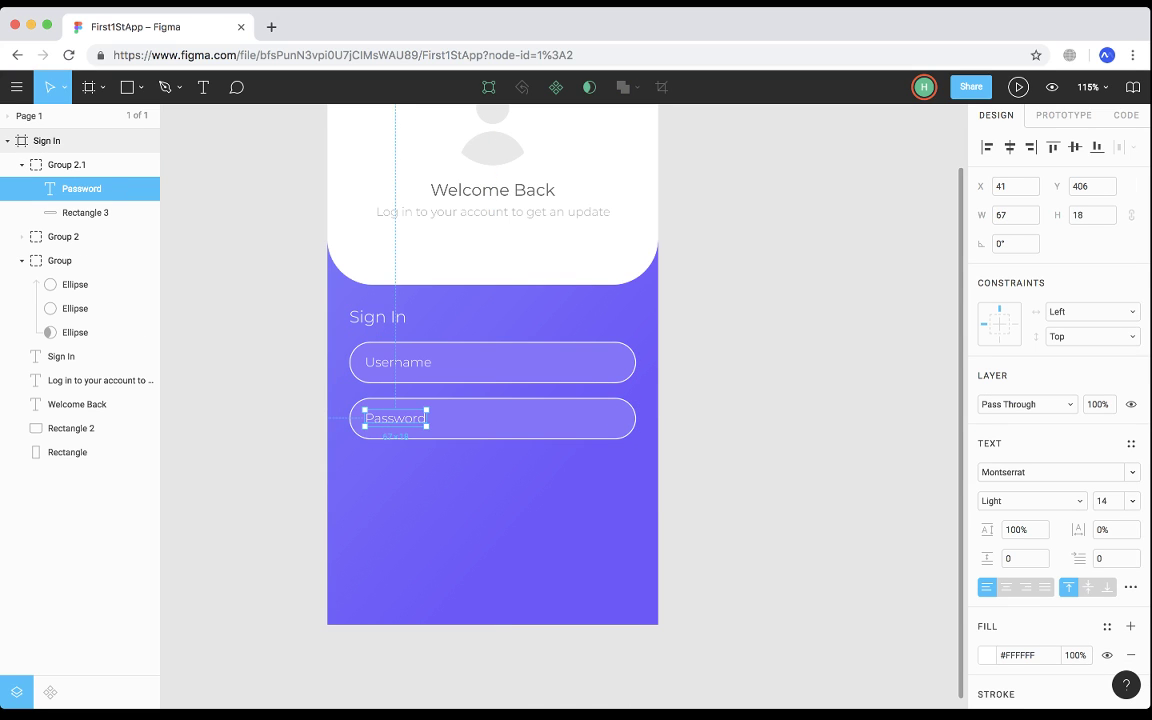
{"action": "left_click", "coordinate": [725, 425]}
Move the Username and Password fields down to Y 370 and Y 431, and shift the "Sign In" heading down below the white panel.
{"action": "left_click", "coordinate": [492, 363]}
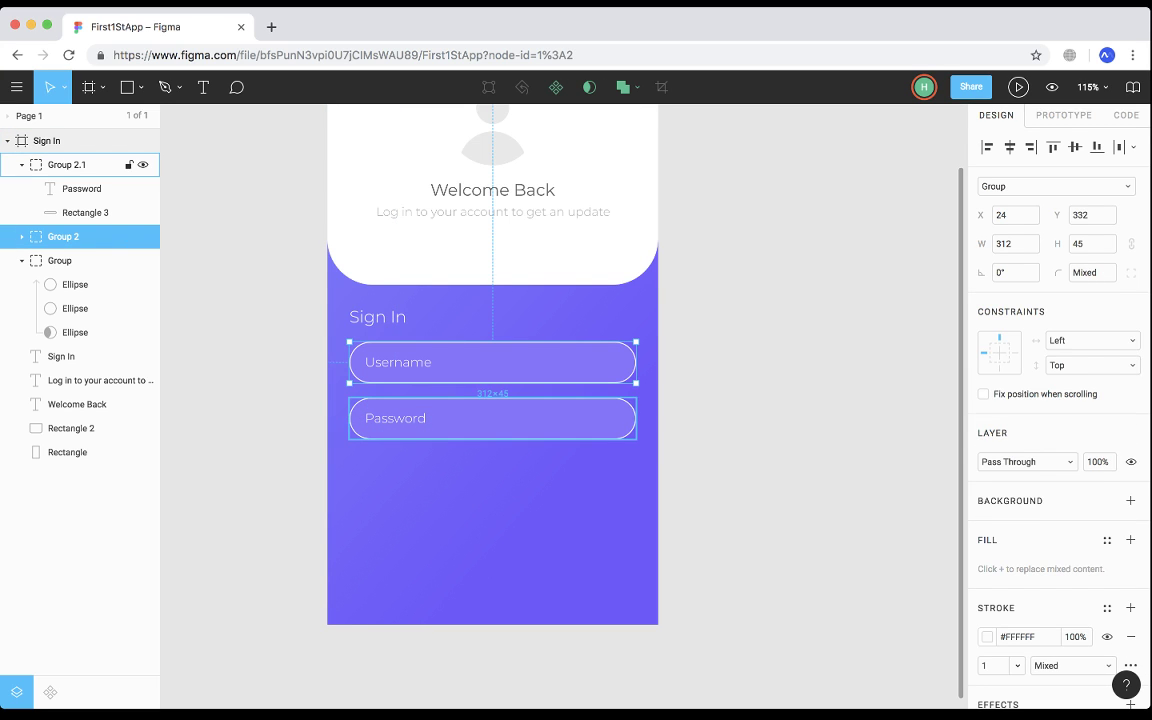
{"action": "left_click", "coordinate": [66, 164], "text": "shift"}
{"action": "left_click_drag", "start_coordinate": [530, 419], "coordinate": [492, 398]}
{"action": "left_click", "coordinate": [100, 356], "text": "shift"}
{"action": "left_click", "coordinate": [760, 440]}
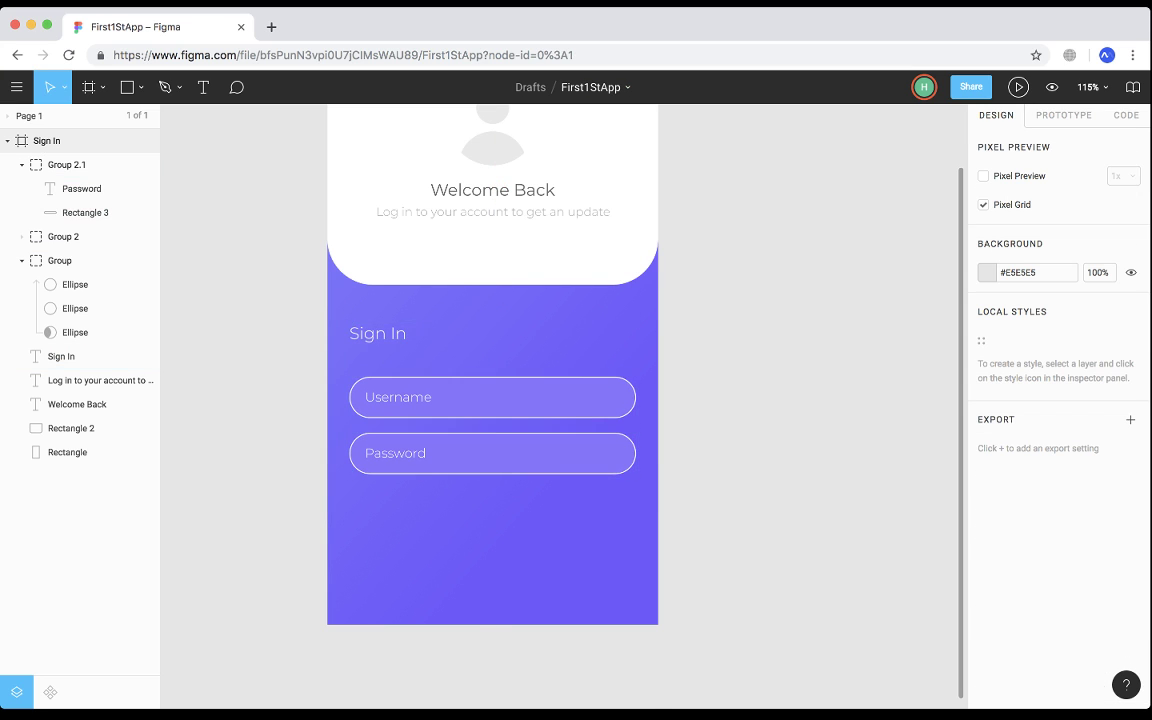
Place a duplicate of the Password field group directly below it at Y 492.
{"action": "scroll", "coordinate": [560, 400], "scroll_direction": "up", "scroll_amount": 1}
{"action": "scroll", "coordinate": [490, 400], "scroll_direction": "down", "scroll_amount": 4}
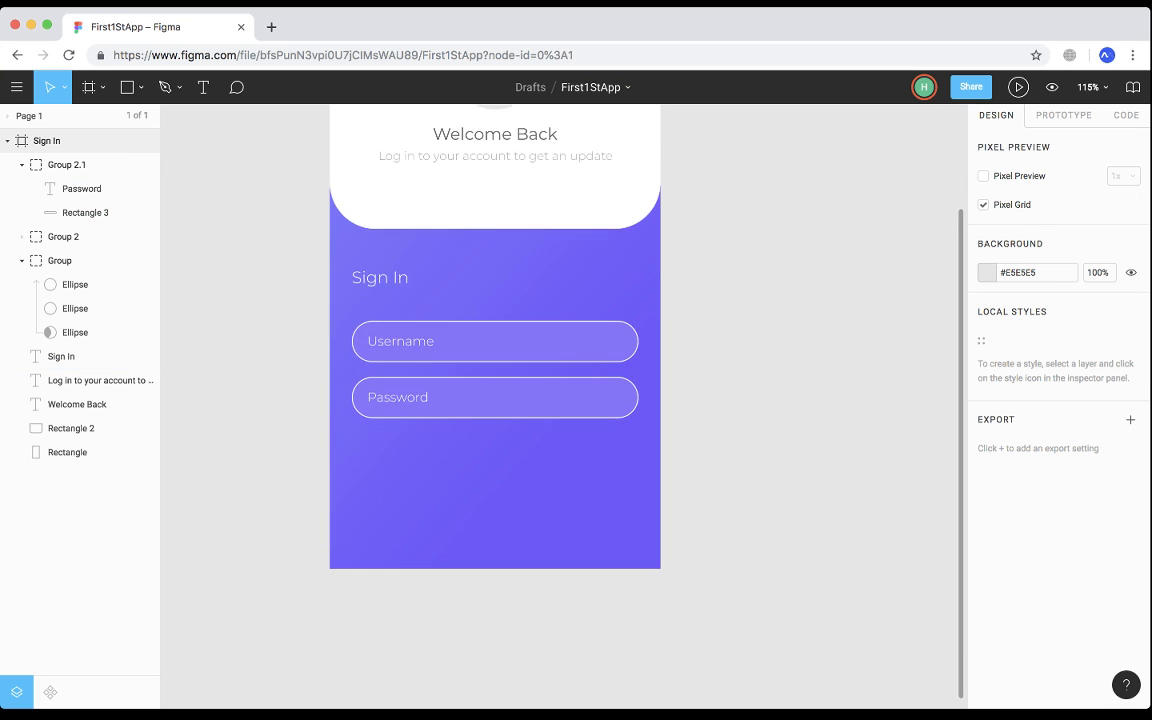
{"action": "left_click", "coordinate": [490, 310]}
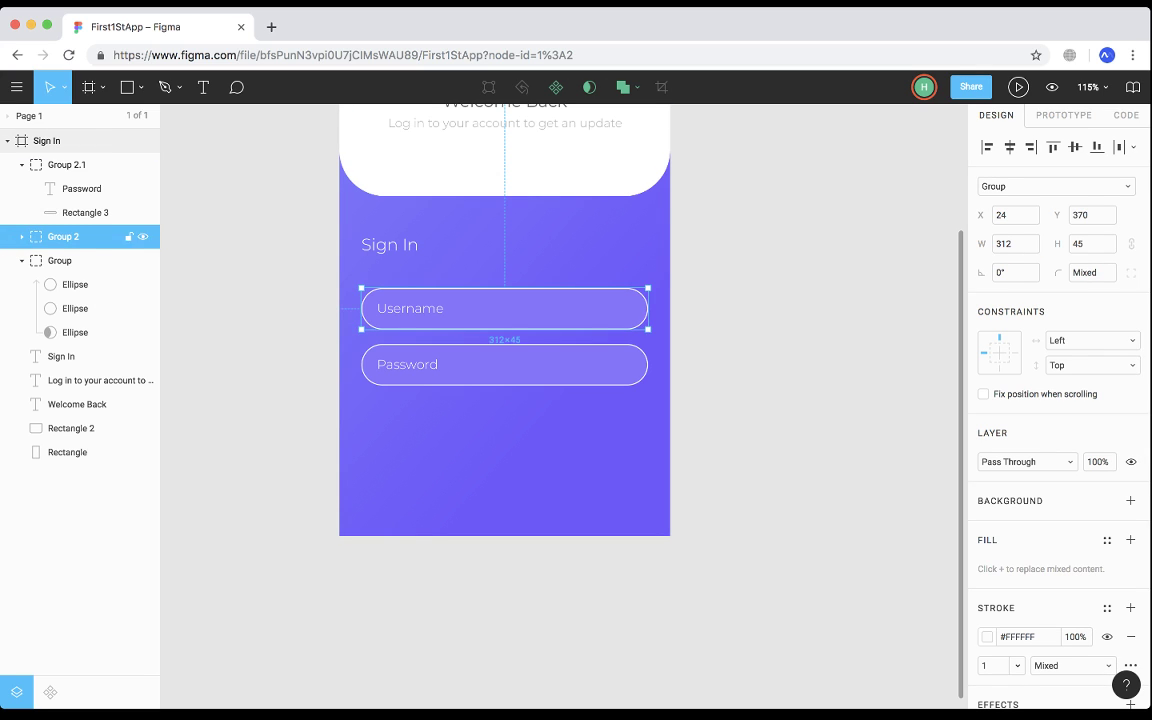
{"action": "left_click", "coordinate": [490, 366]}
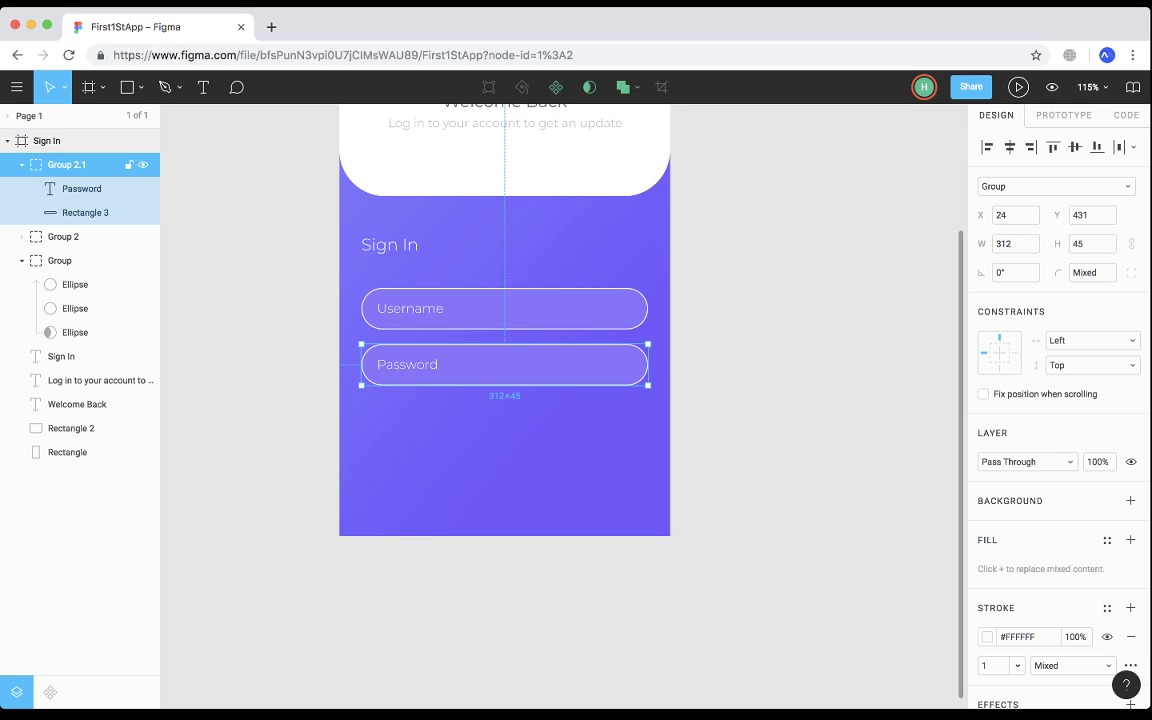
{"action": "left_click", "coordinate": [505, 450]}
{"action": "left_click", "coordinate": [740, 440]}
{"action": "left_click", "coordinate": [505, 365]}
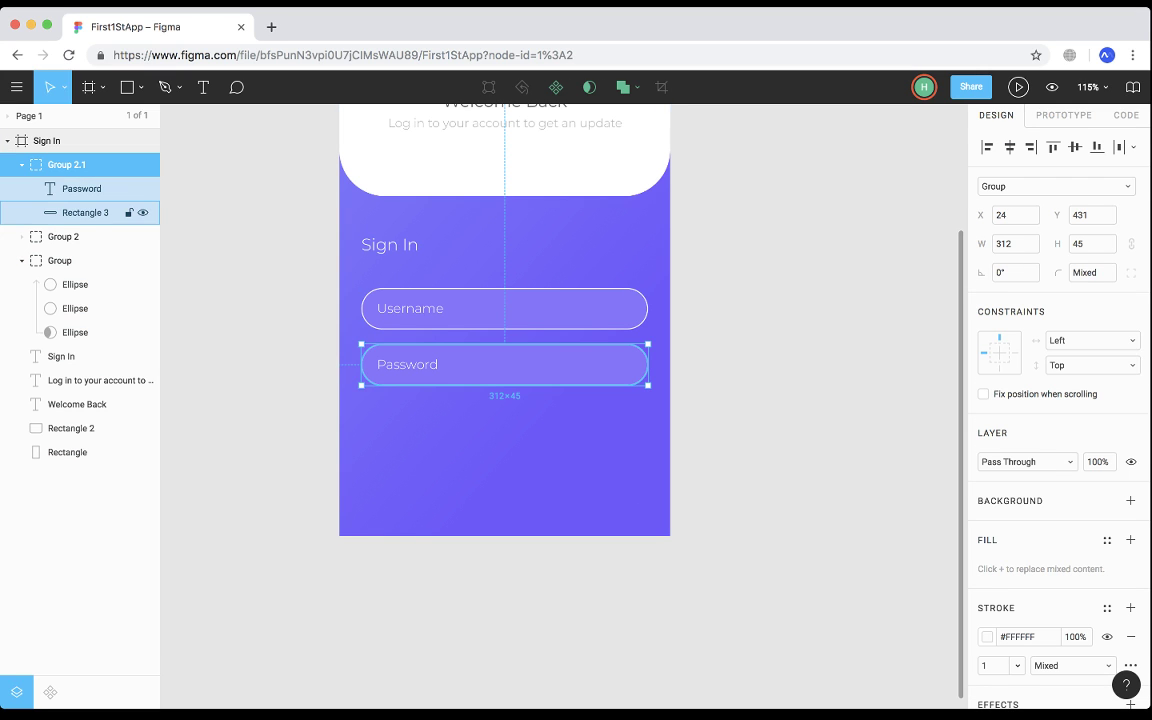
{"action": "left_click_drag", "start_coordinate": [505, 365], "coordinate": [505, 421]}
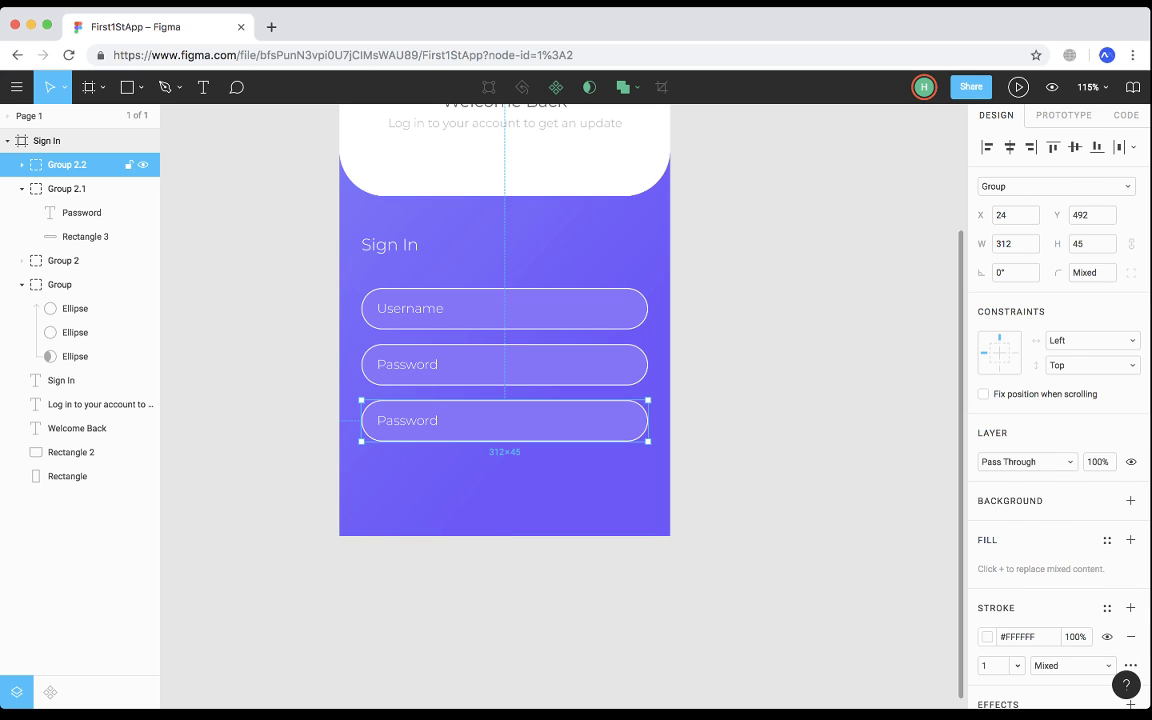
Change the text in the third field to "Sign In".
{"action": "key", "text": "Return"}
{"action": "key", "text": "Return"}
{"action": "type", "text": "Sign"}
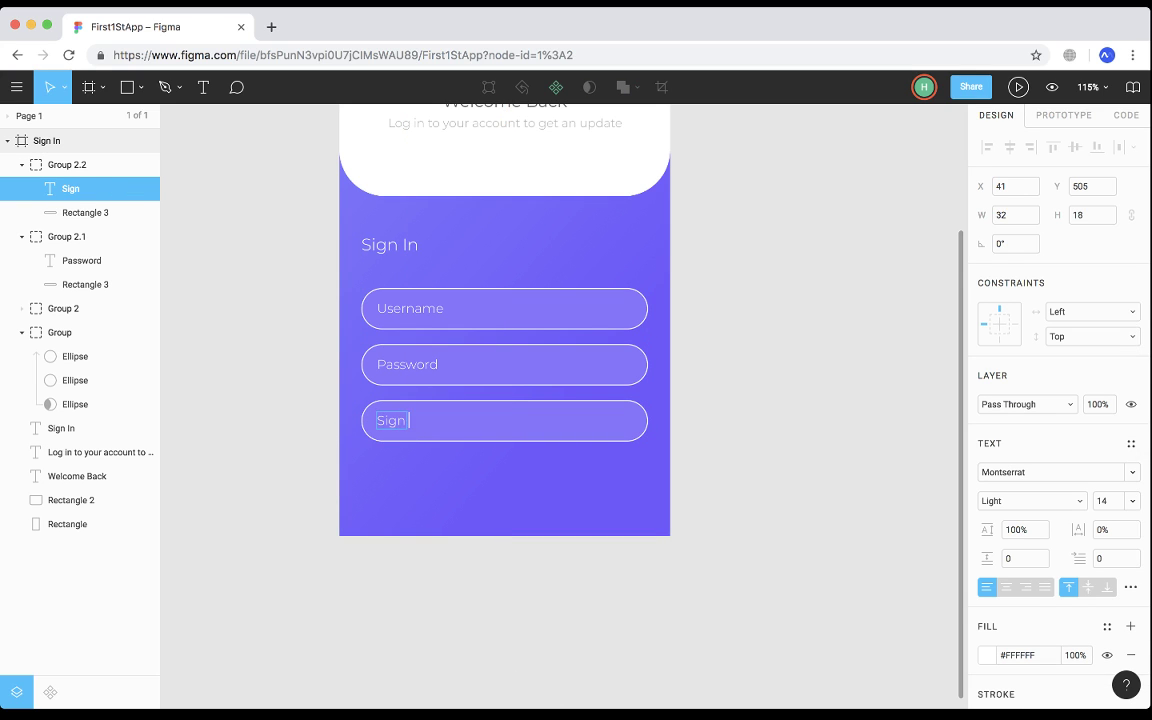
{"action": "type", "text": " In"}
{"action": "key", "text": "Escape"}
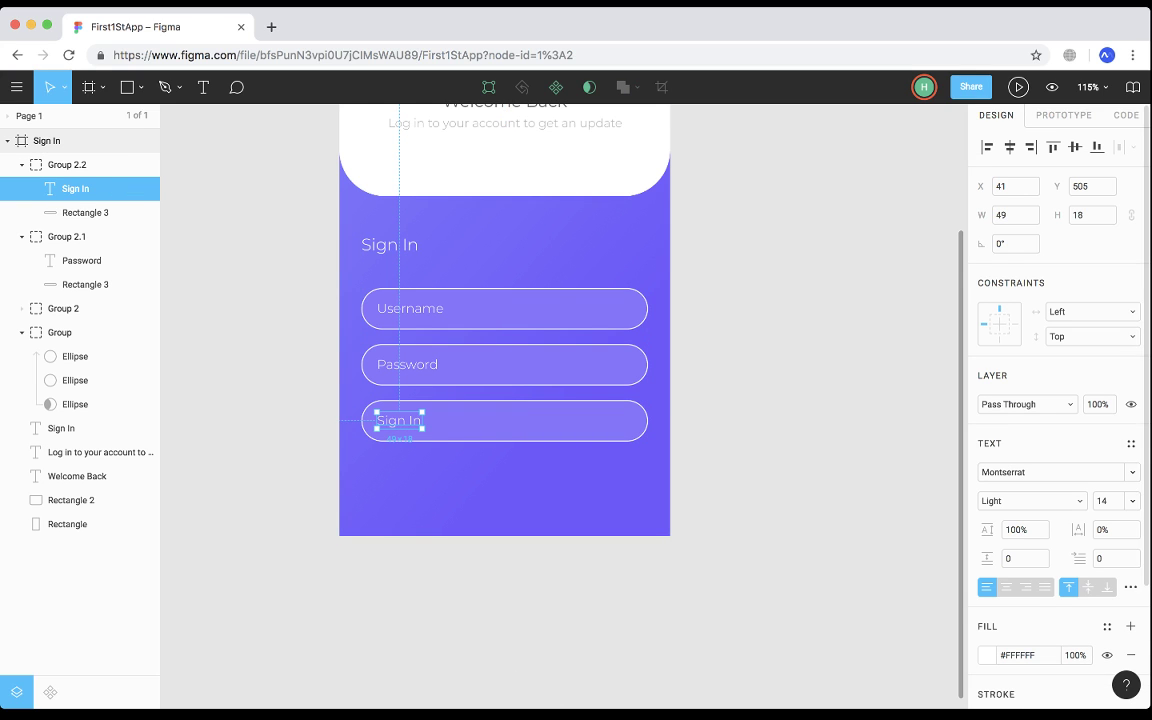
Set the third field's "Sign In" text to Regular weight, size 18, and centre it within its rounded rectangle.
{"action": "left_click", "coordinate": [1031, 501]}
{"action": "left_click", "coordinate": [1012, 515]}
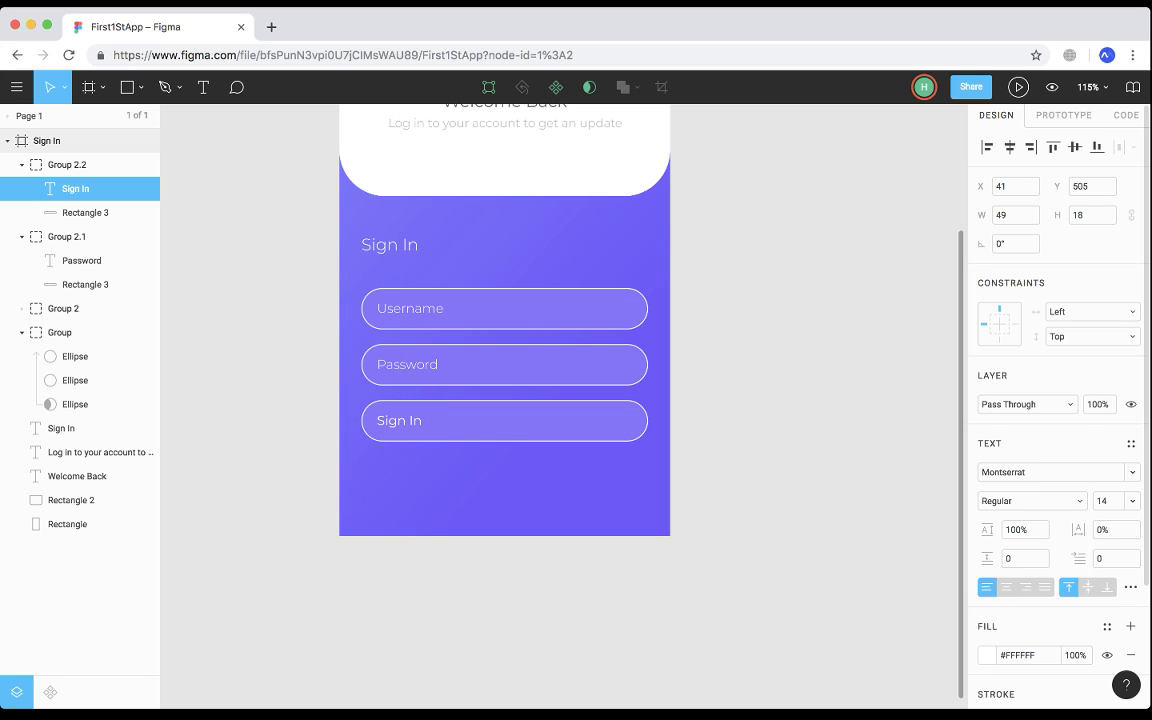
{"action": "left_click", "coordinate": [1132, 501]}
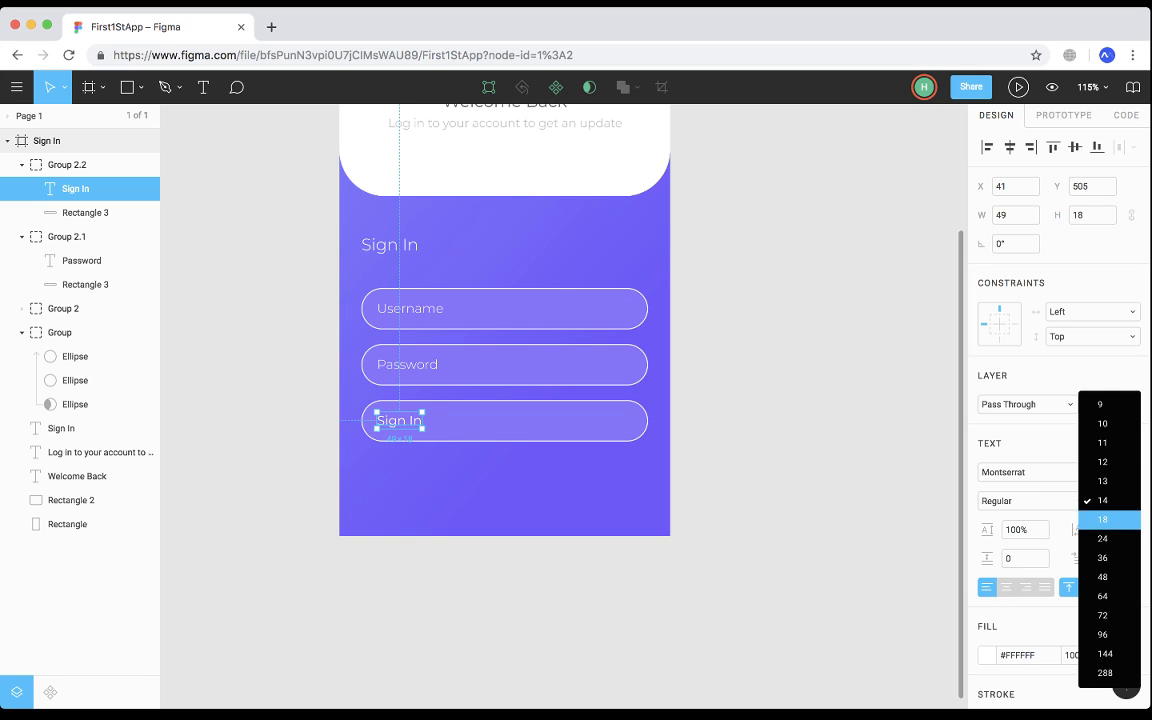
{"action": "left_click", "coordinate": [1108, 519]}
{"action": "left_click_drag", "start_coordinate": [405, 421], "coordinate": [529, 420]}
{"action": "key", "text": "alt"}
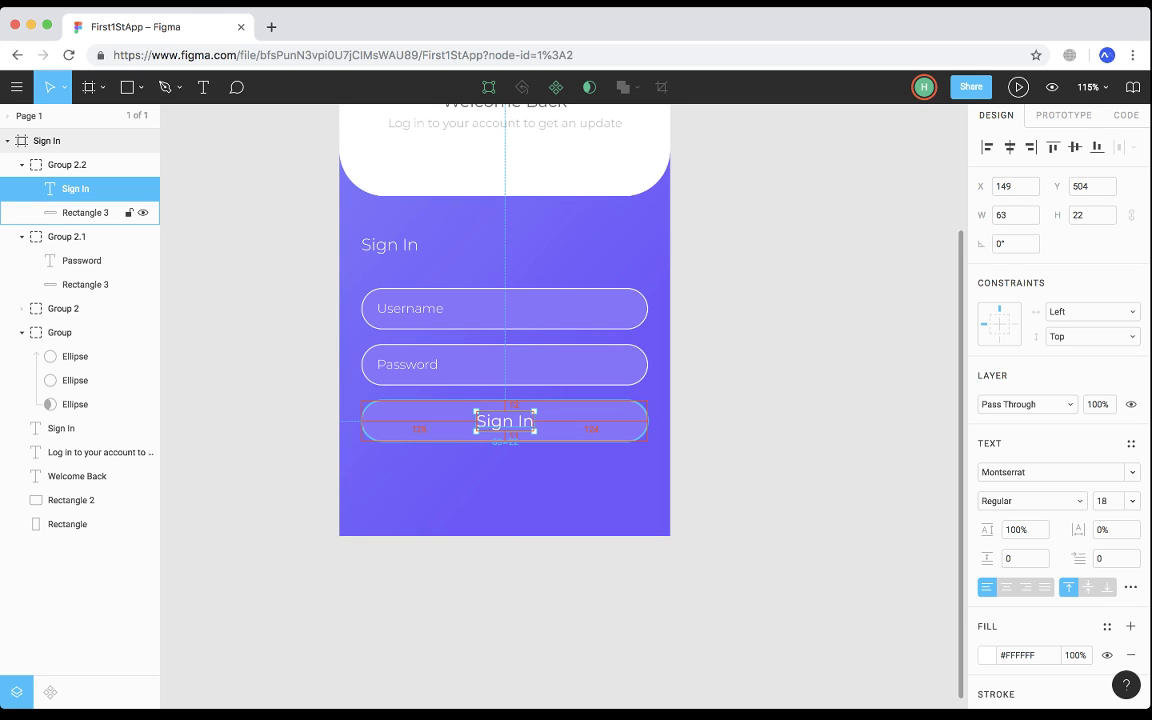
{"action": "key", "text": "Up"}
Remove the white stroke from the Sign In button's rectangle and change its fill to yellow #FFE074.
{"action": "left_click", "coordinate": [100, 212]}
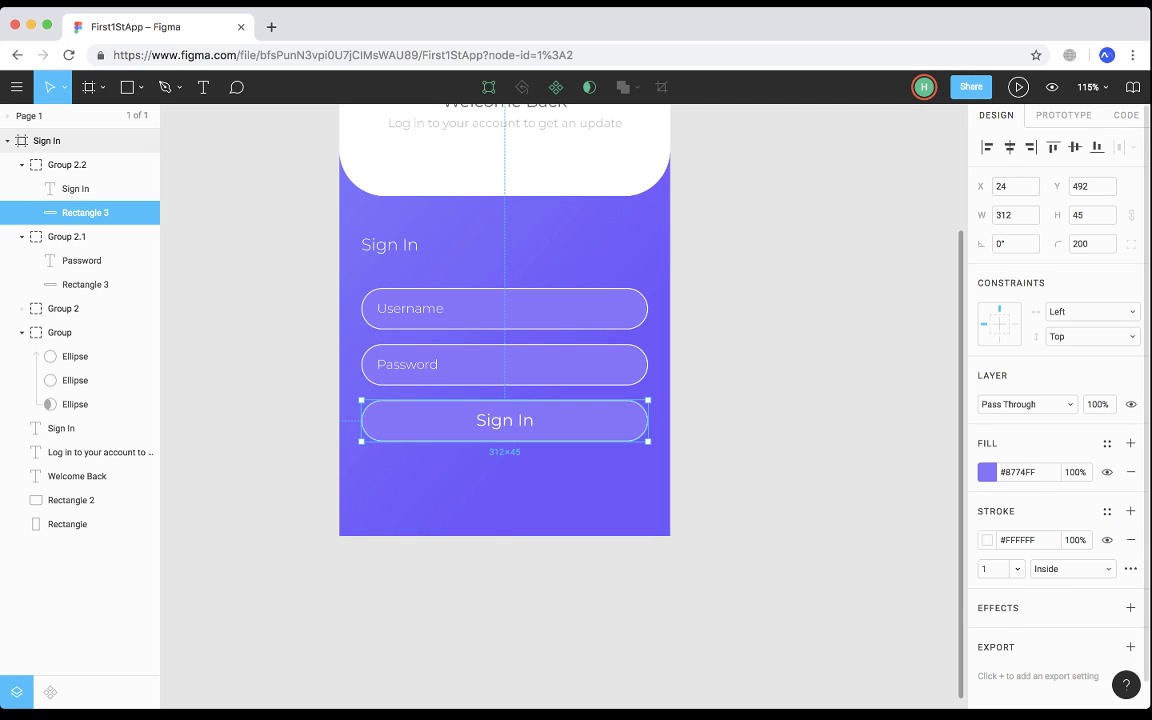
{"action": "scroll", "coordinate": [1100, 500], "scroll_direction": "down", "scroll_amount": 1}
{"action": "left_click", "coordinate": [1131, 513]}
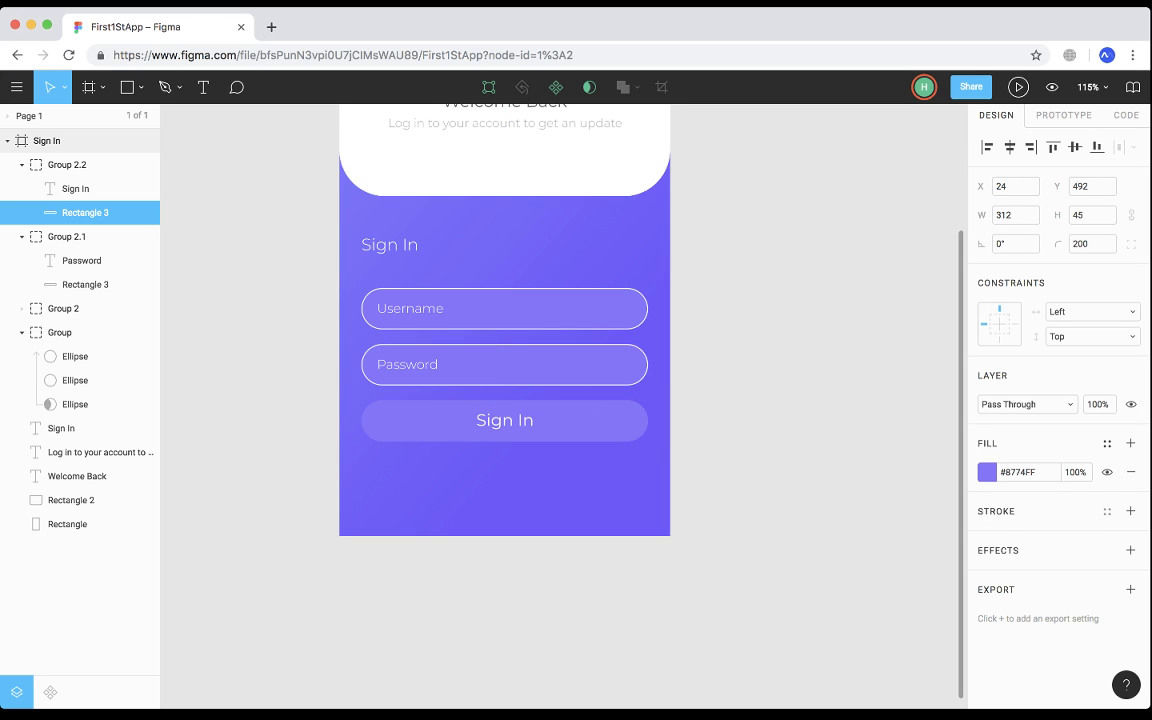
{"action": "left_click", "coordinate": [987, 472]}
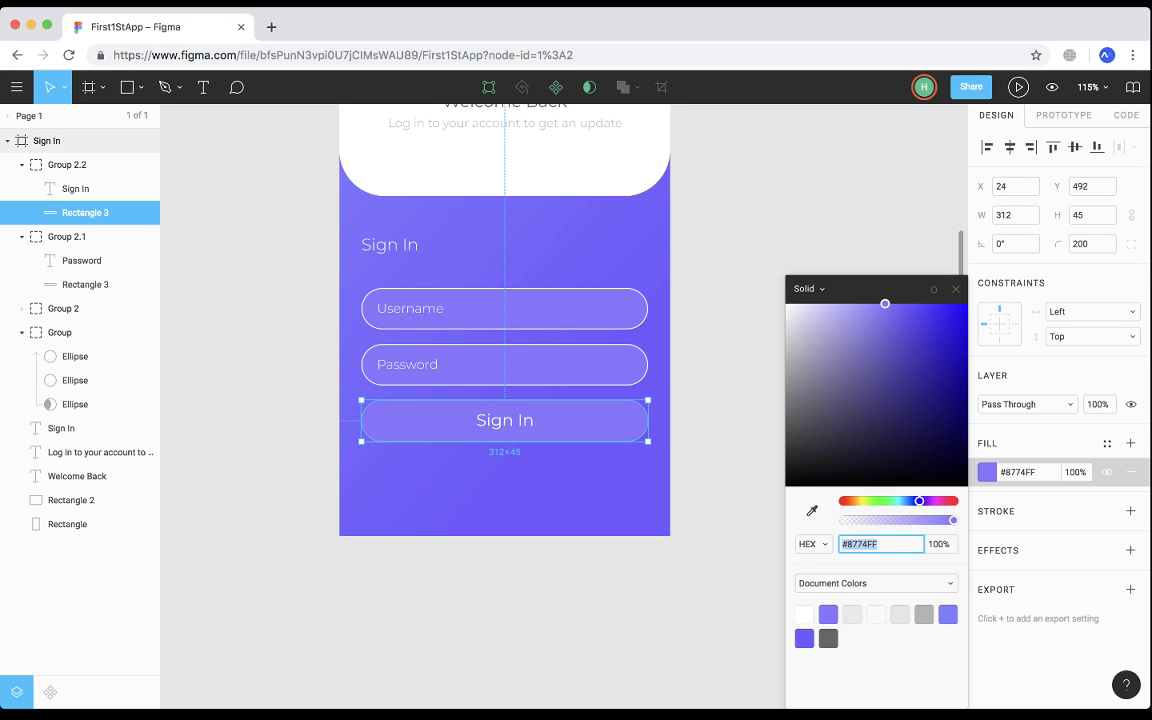
{"action": "left_click_drag", "start_coordinate": [919, 501], "coordinate": [857, 501]}
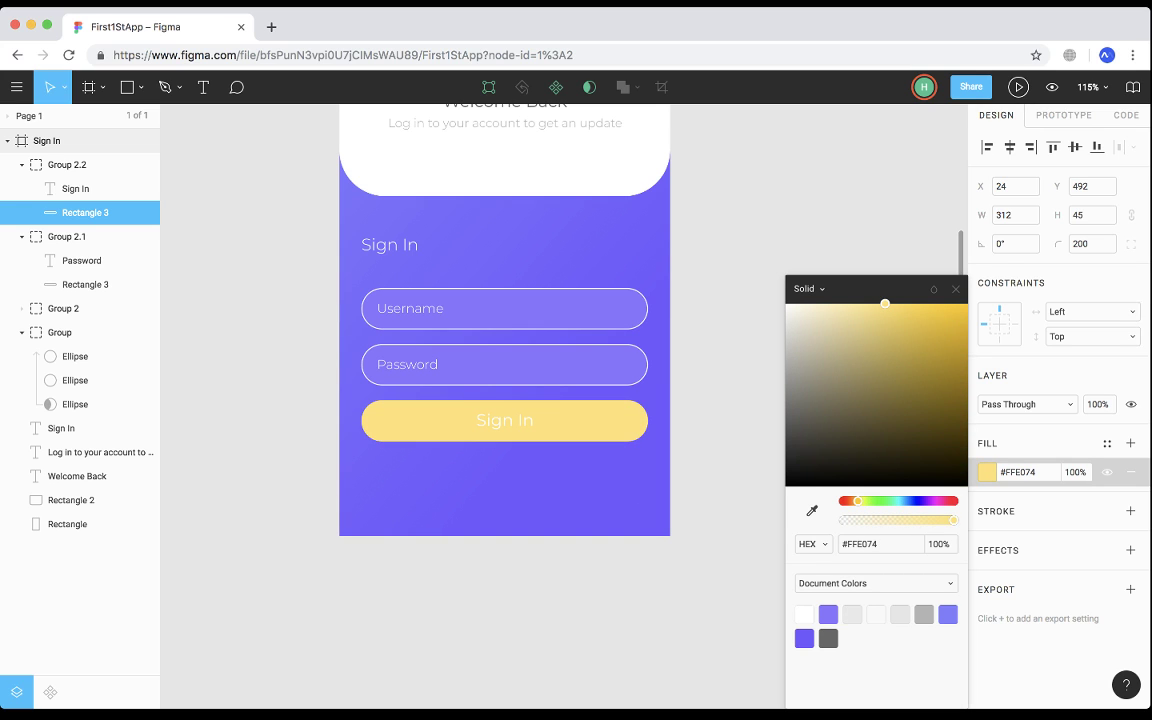
{"action": "left_click", "coordinate": [735, 465]}
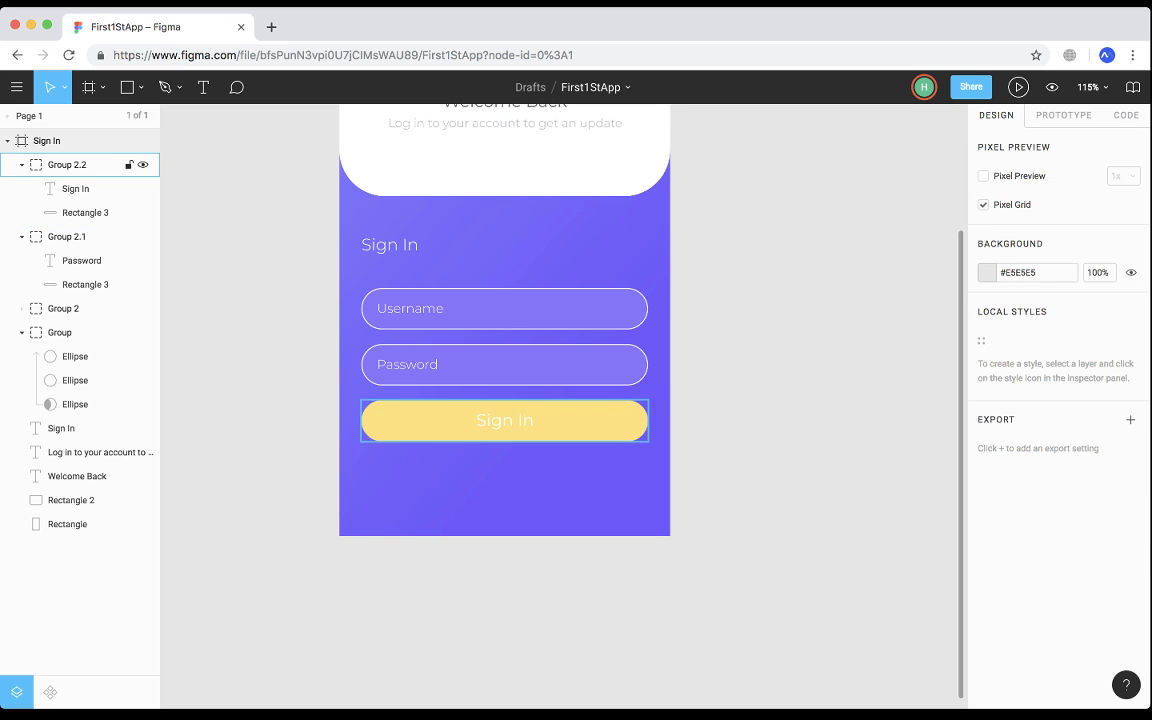
Change the fill of the yellow button's "Sign In" text to dark olive #80744B, darkened from the button's yellow.
{"action": "double_click", "coordinate": [505, 420]}
{"action": "scroll", "coordinate": [1058, 400], "scroll_direction": "down", "scroll_amount": 3}
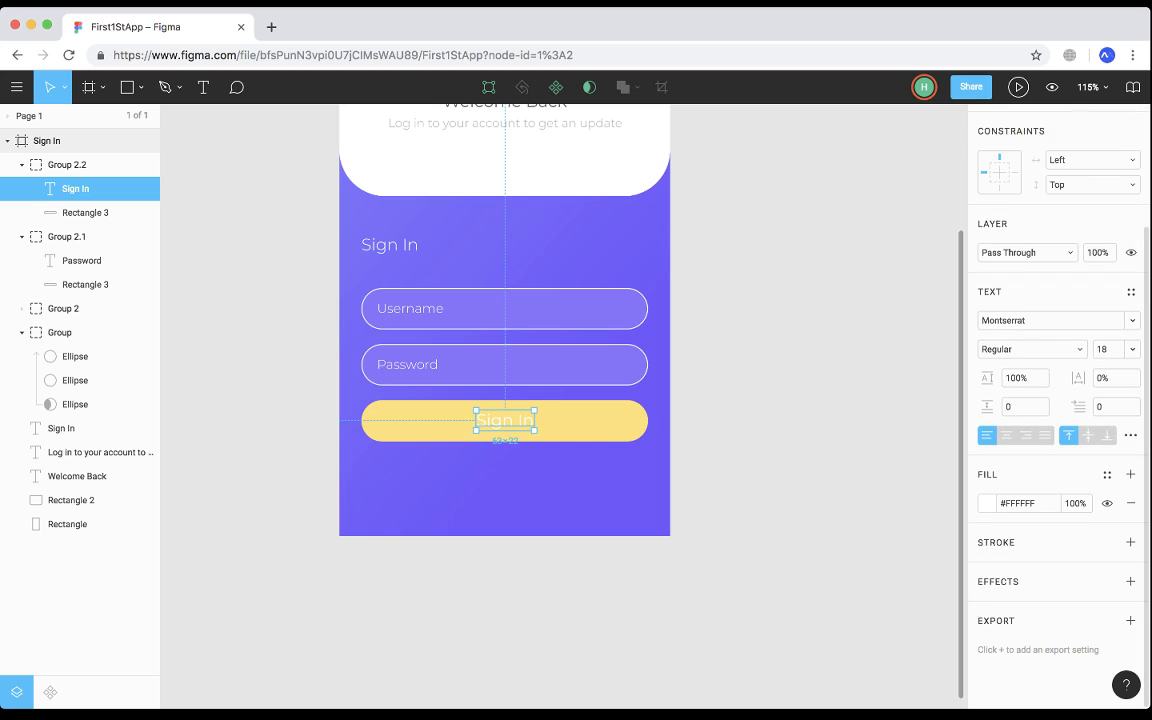
{"action": "left_click", "coordinate": [987, 503]}
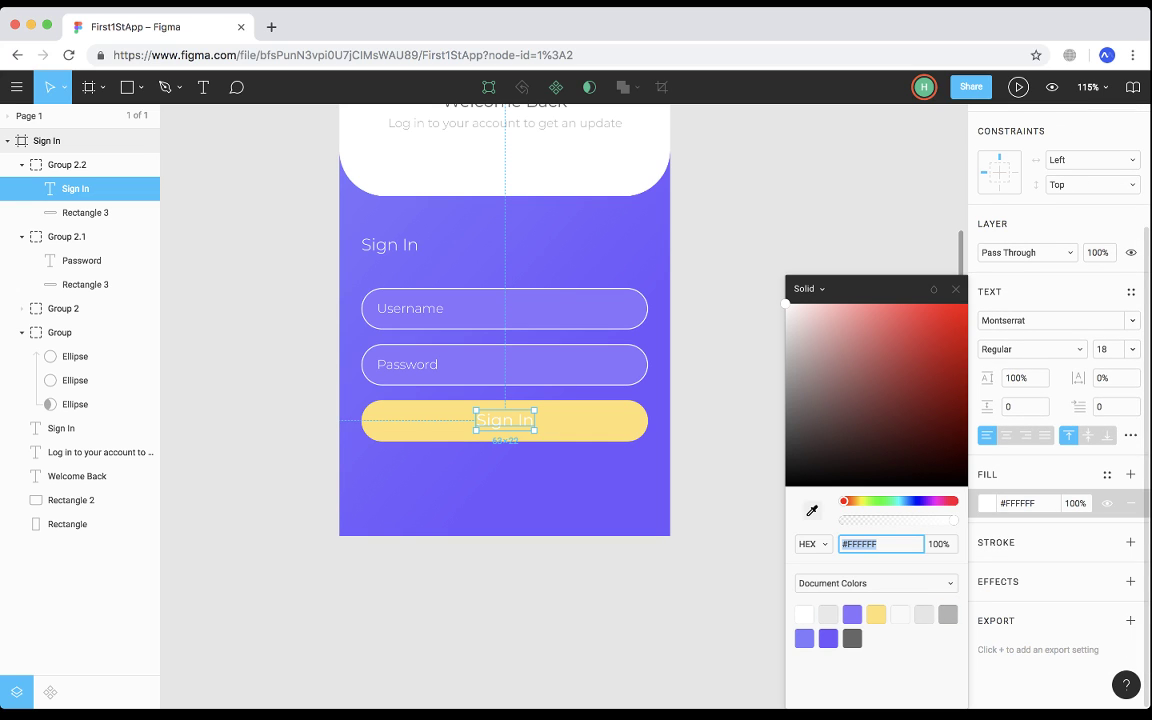
{"action": "left_click", "coordinate": [812, 510]}
{"action": "left_click", "coordinate": [890, 181]}
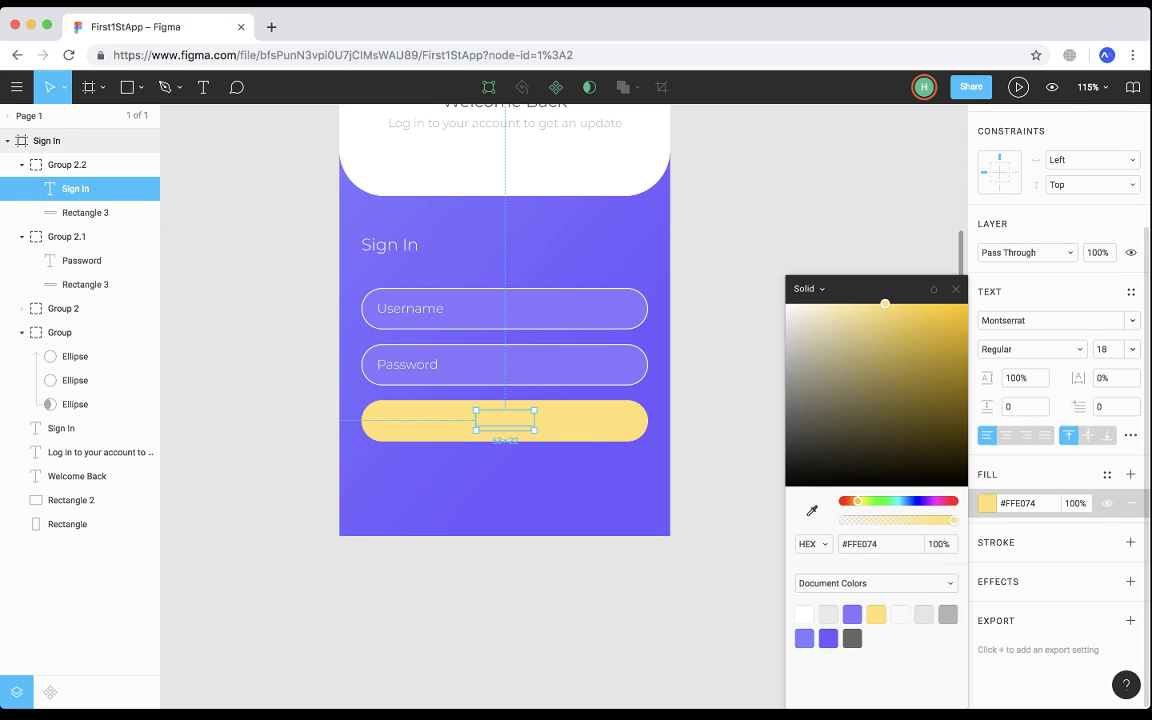
{"action": "left_click_drag", "start_coordinate": [883, 303], "coordinate": [860, 394]}
{"action": "key", "text": "Escape"}
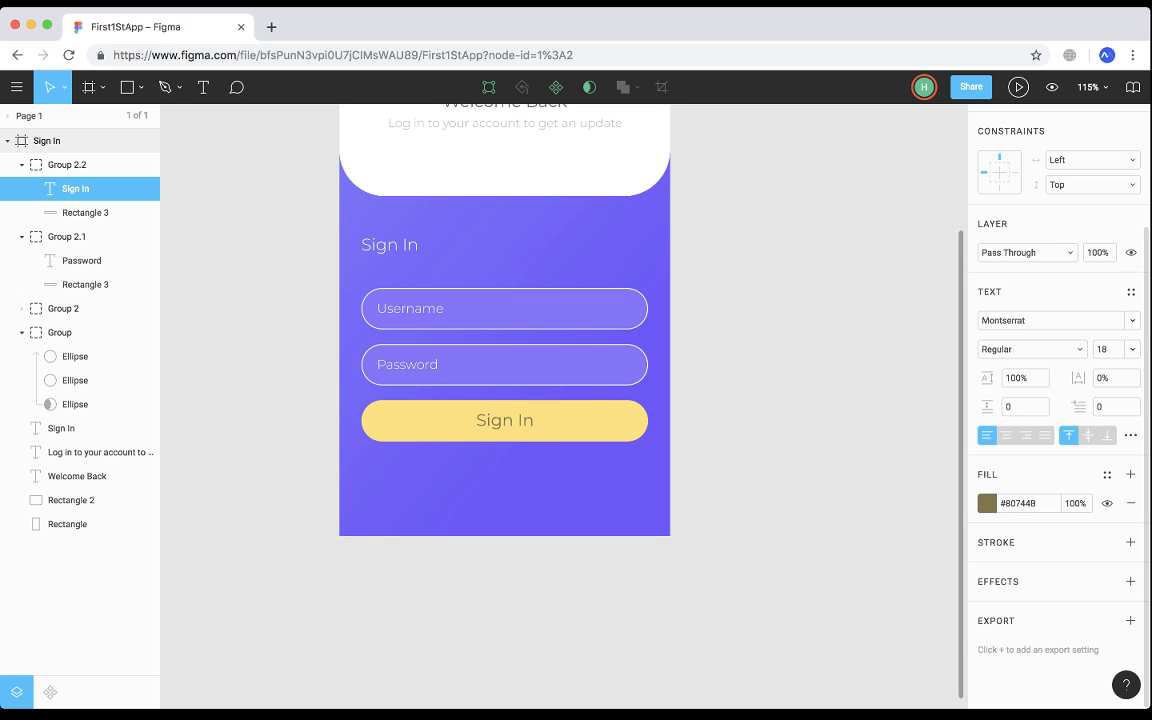
Set the weight of the yellow button's "Sign In" text to Medium.
{"action": "left_click", "coordinate": [1031, 349]}
{"action": "left_click", "coordinate": [998, 363]}
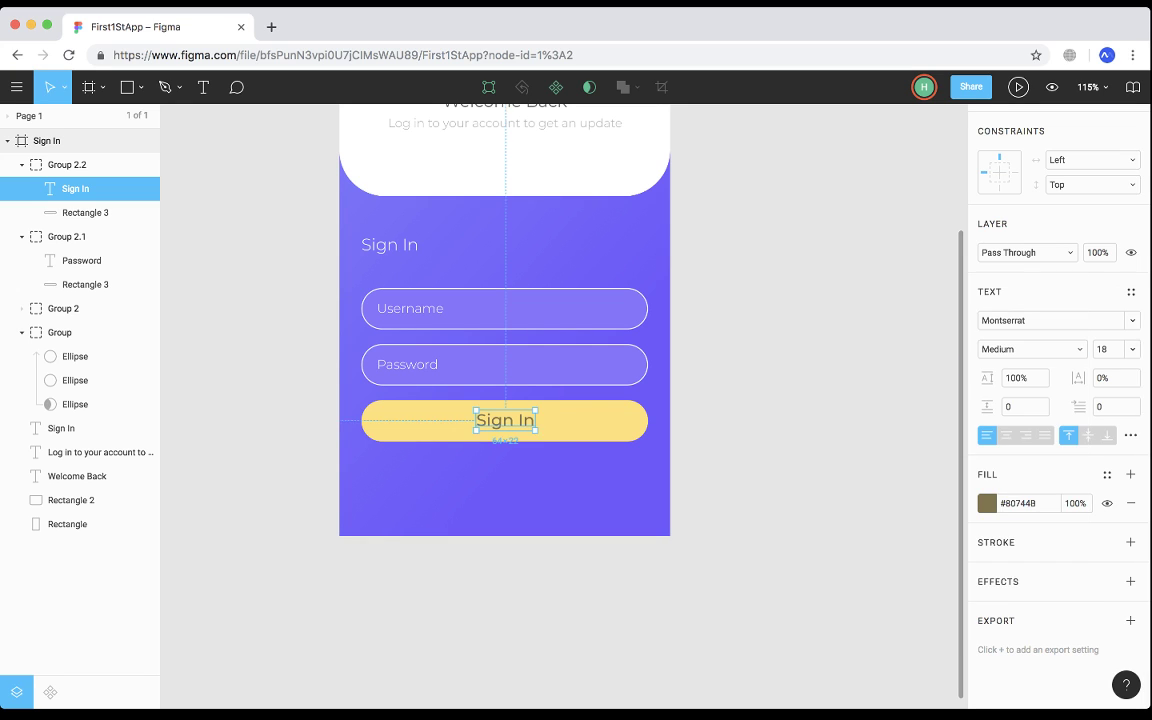
{"action": "key", "text": "Escape"}
Recentre the "Sign In" text within the yellow button and save the file.
{"action": "scroll", "coordinate": [500, 330], "scroll_direction": "up", "scroll_amount": 2}
{"action": "double_click", "coordinate": [497, 449]}
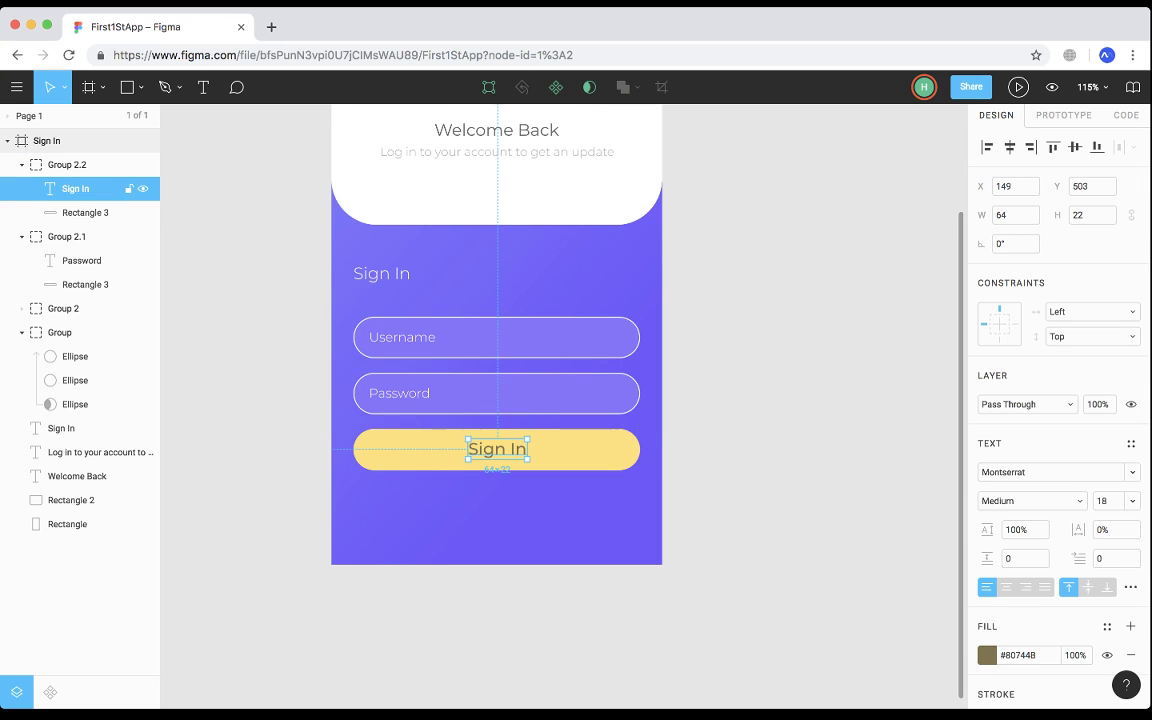
{"action": "left_click_drag", "start_coordinate": [497, 449], "coordinate": [496, 450]}
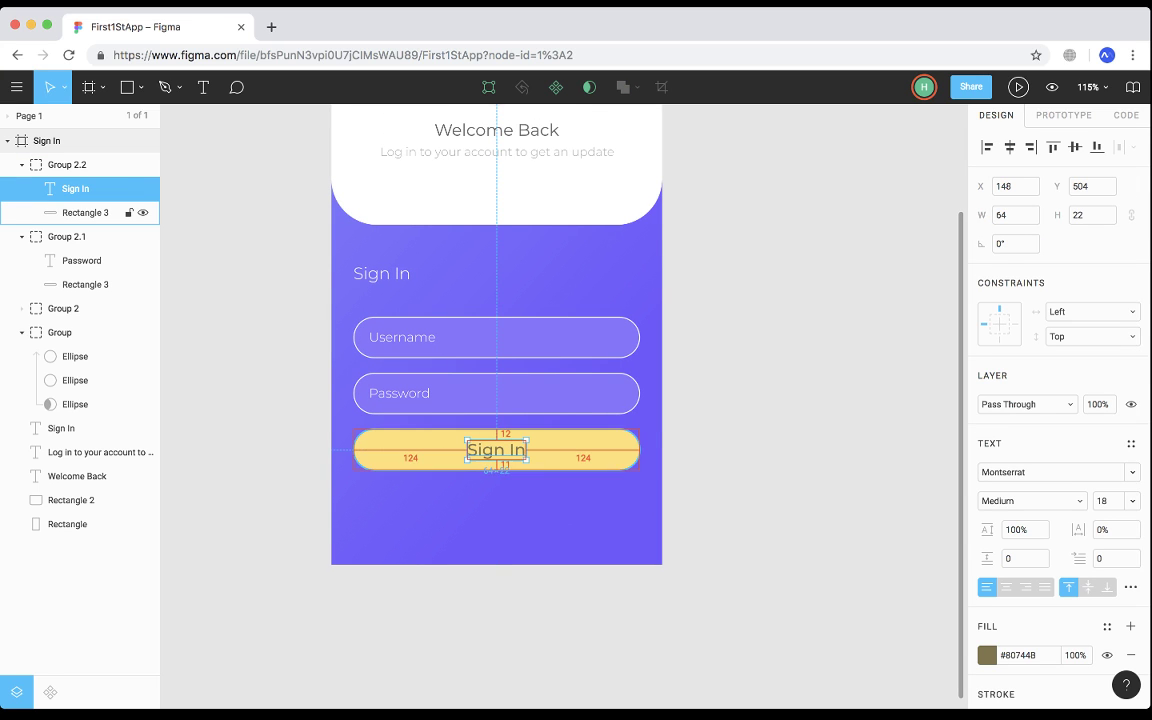
{"action": "key", "text": "Escape"}
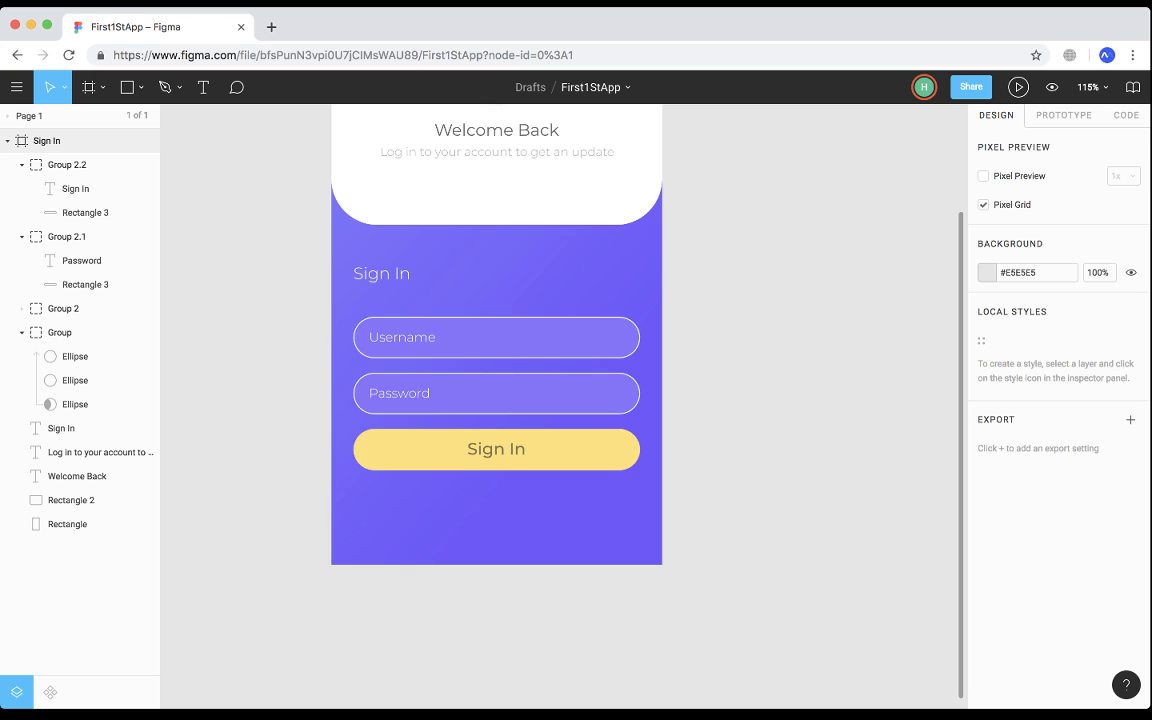
{"action": "key", "text": "super+s"}
Duplicate the "Log in to your account to get an update" text below the button at Y 590 and change it to "Reset My Password".
{"action": "scroll", "coordinate": [497, 400], "scroll_direction": "left", "scroll_amount": 1}
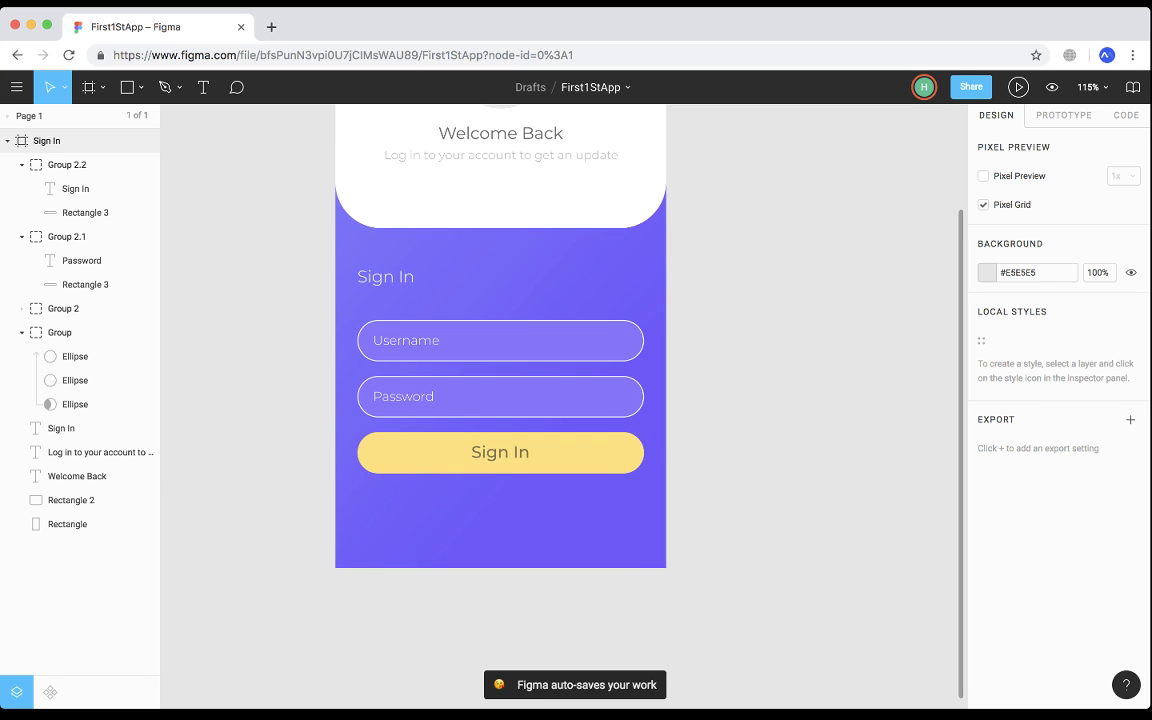
{"action": "scroll", "coordinate": [497, 400], "scroll_direction": "down", "scroll_amount": 1}
{"action": "scroll", "coordinate": [497, 400], "scroll_direction": "up", "scroll_amount": 1}
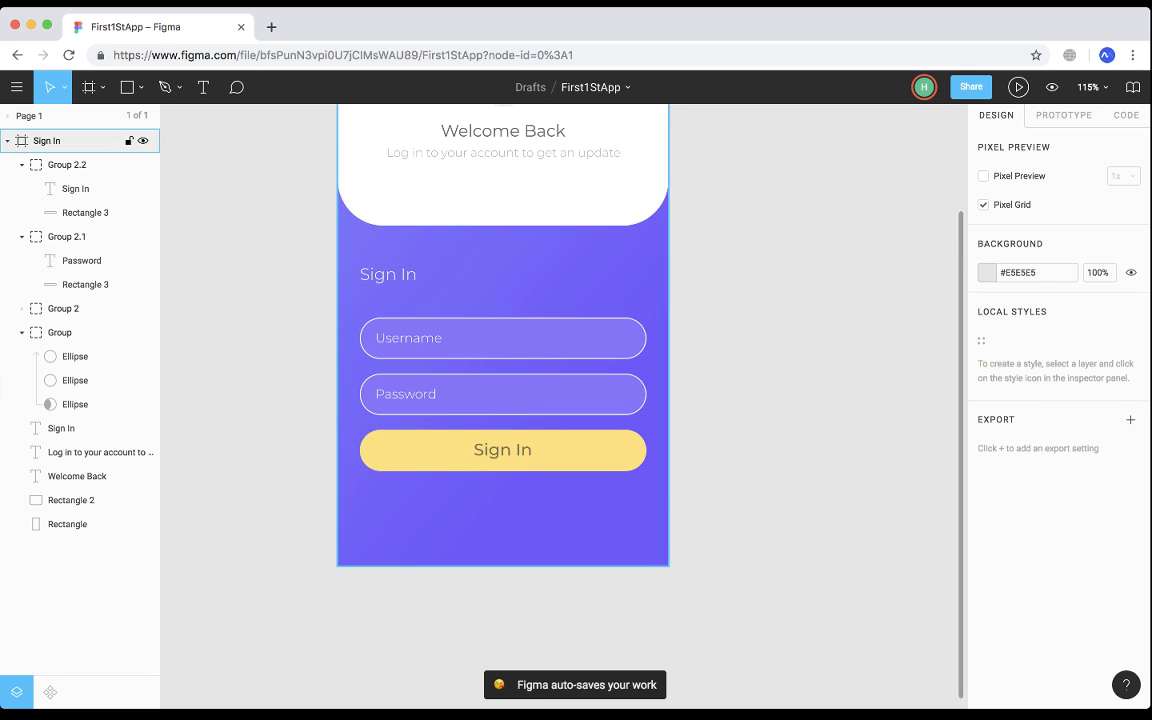
{"action": "left_click", "coordinate": [503, 152]}
{"action": "key", "text": "ctrl+d"}
{"action": "left_click_drag", "start_coordinate": [503, 152], "coordinate": [504, 528]}
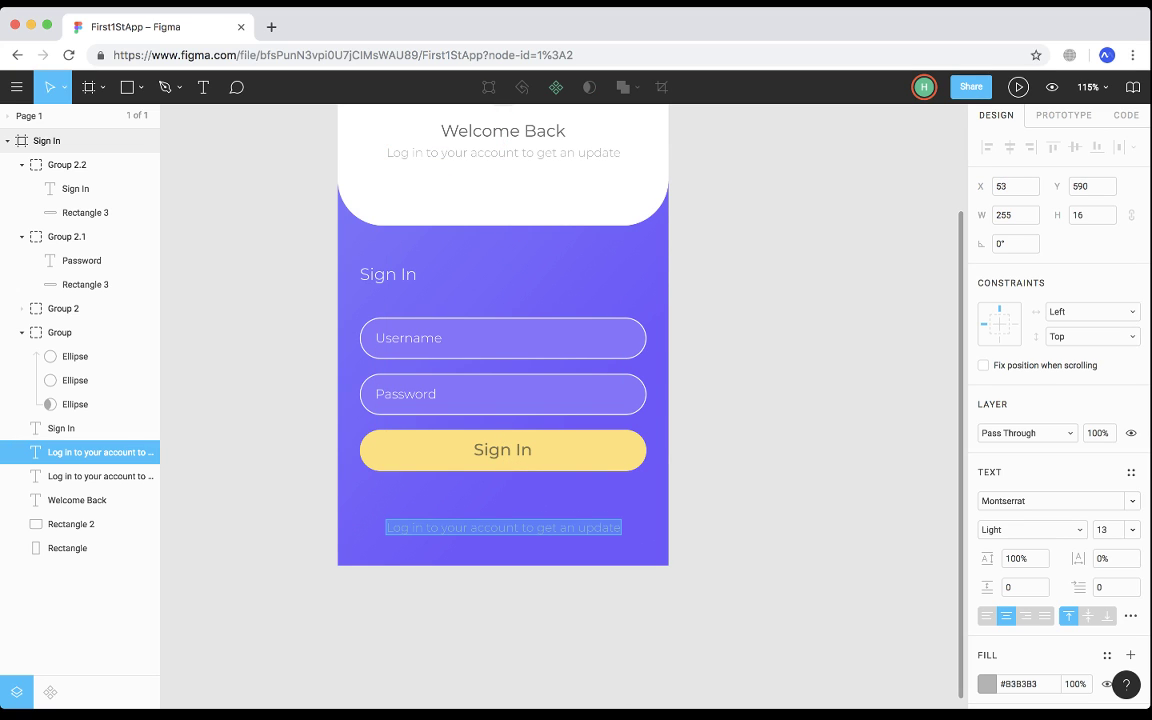
{"action": "type", "text": "Reset My"}
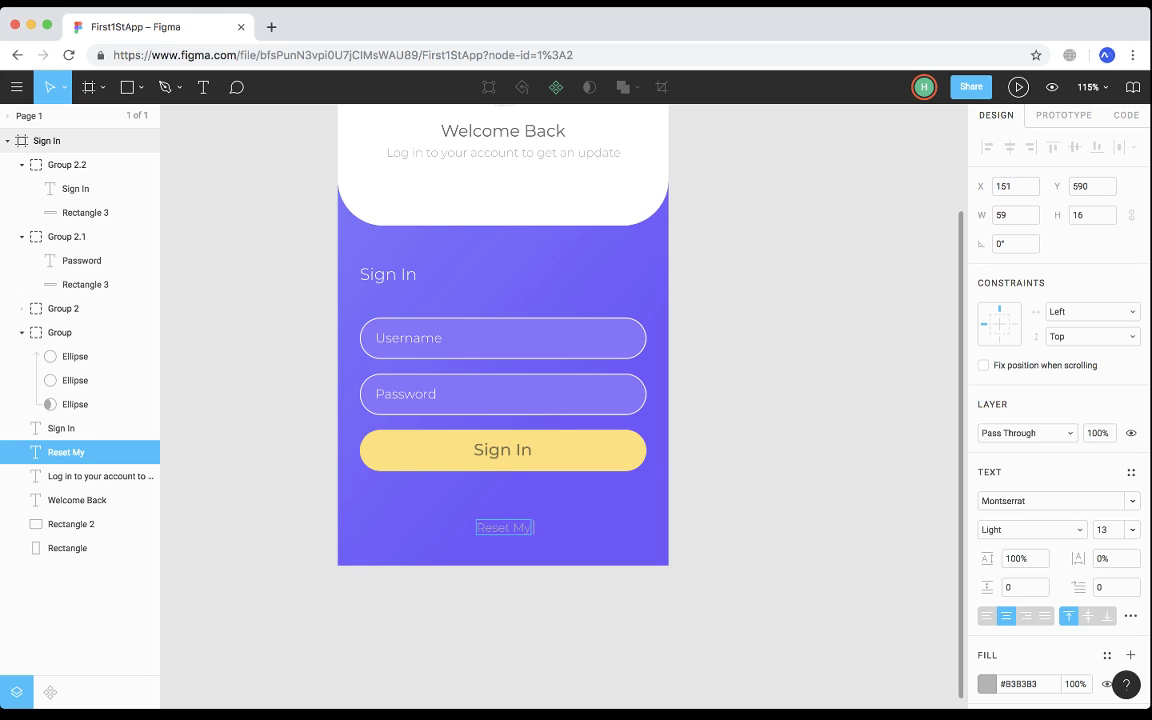
{"action": "type", "text": " Password"}
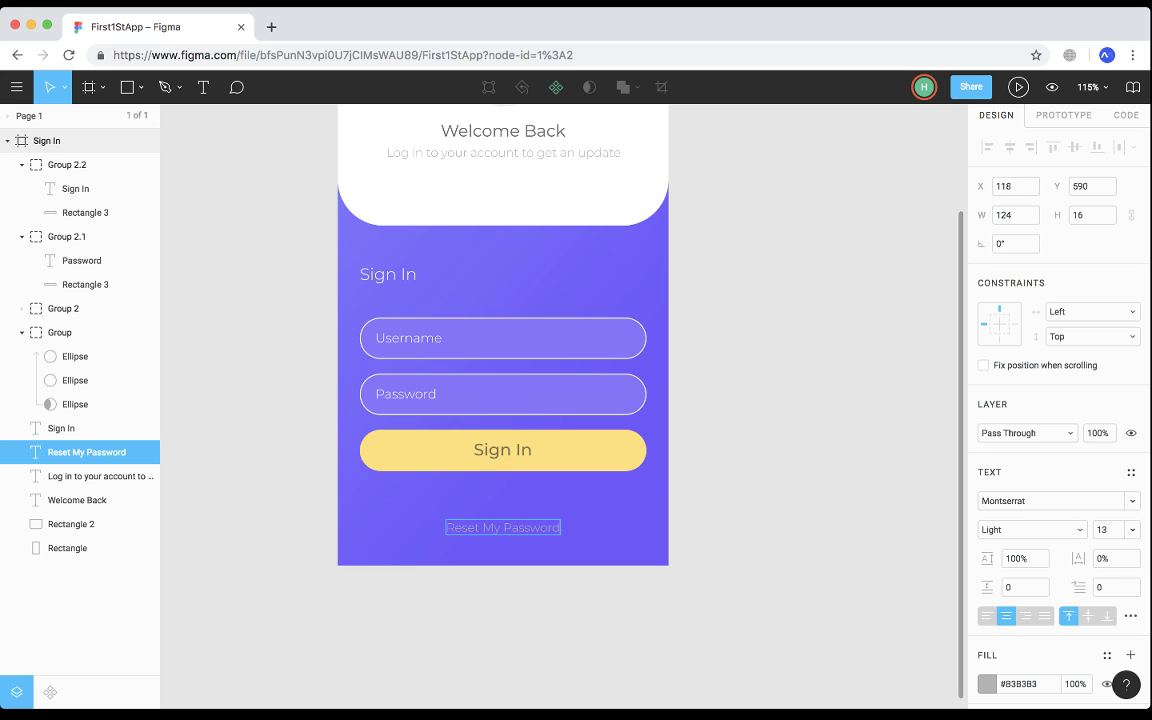
{"action": "key", "text": "Escape"}
Set the "Reset My Password" text to size 14 with a white #FFFFFF fill.
{"action": "left_click", "coordinate": [1132, 530]}
{"action": "left_click", "coordinate": [1108, 548]}
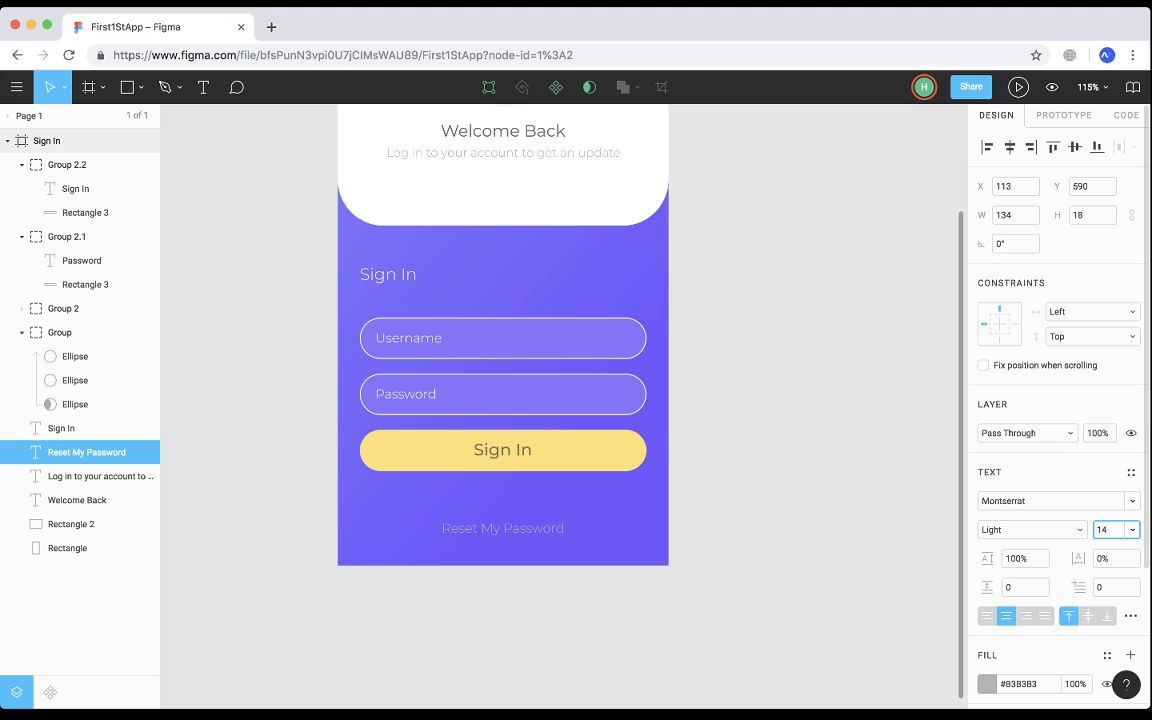
{"action": "left_click", "coordinate": [987, 684]}
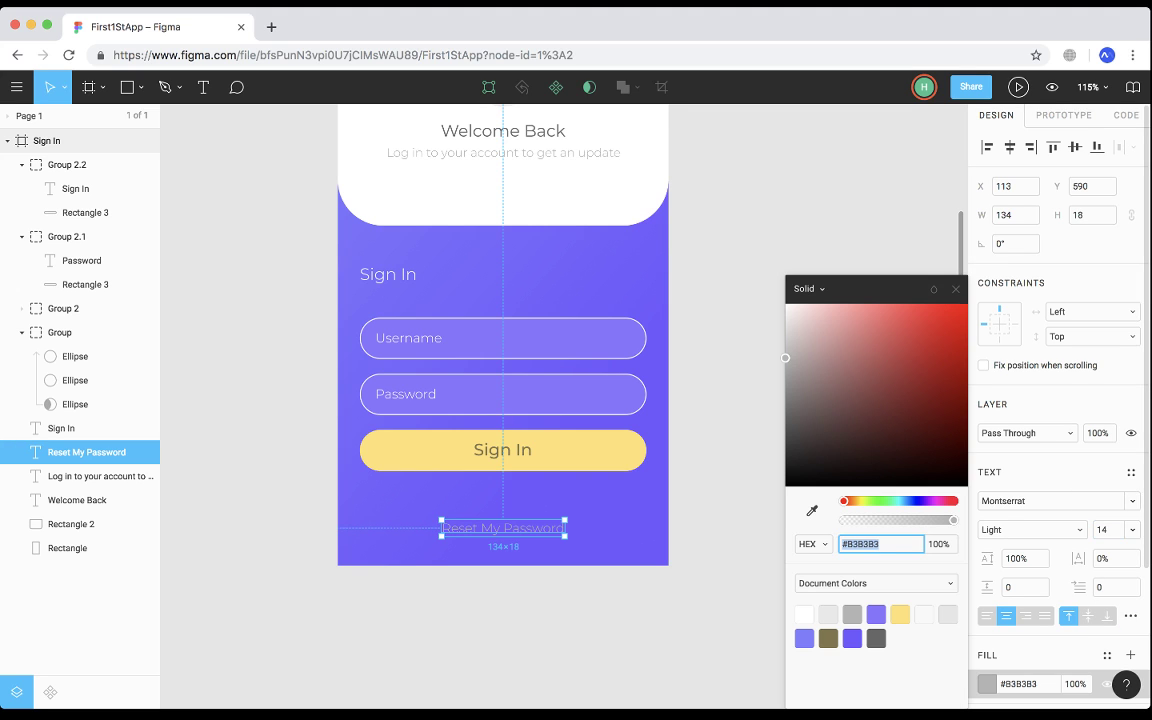
{"action": "left_click", "coordinate": [804, 614]}
{"action": "left_click", "coordinate": [728, 530]}
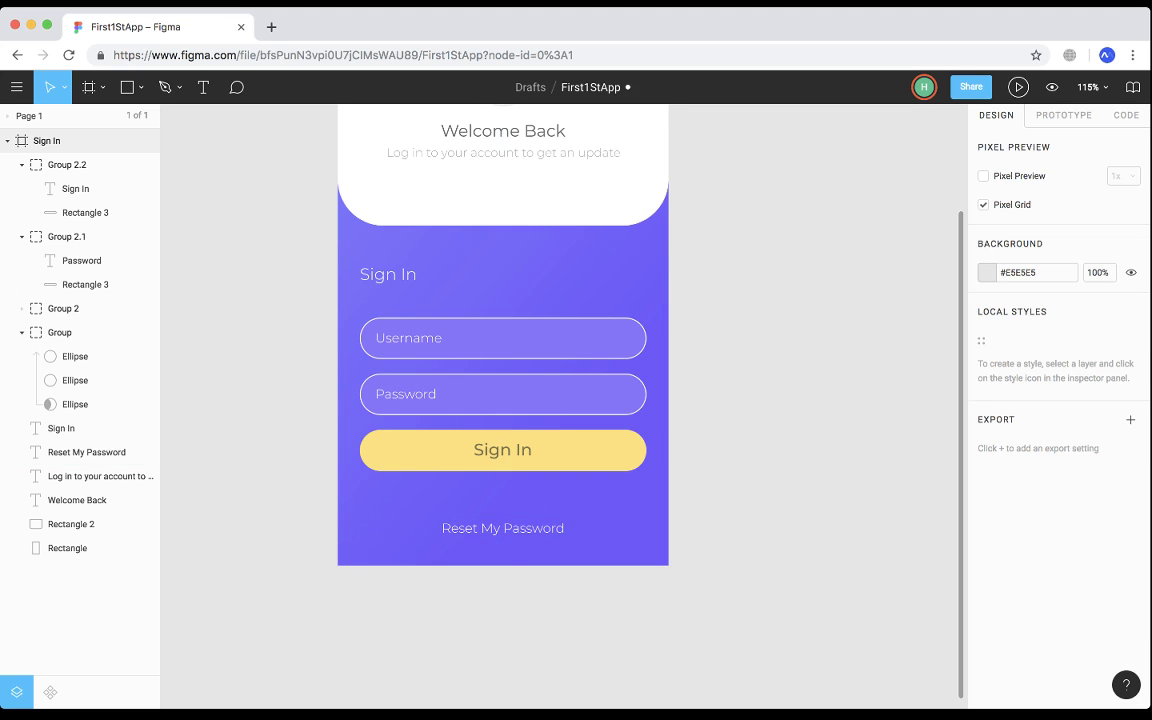
Move the "Reset My Password" text up closer to the yellow button, to X 114, Y 576.
{"action": "left_click", "coordinate": [503, 528]}
{"action": "left_click_drag", "start_coordinate": [503, 528], "coordinate": [504, 515]}
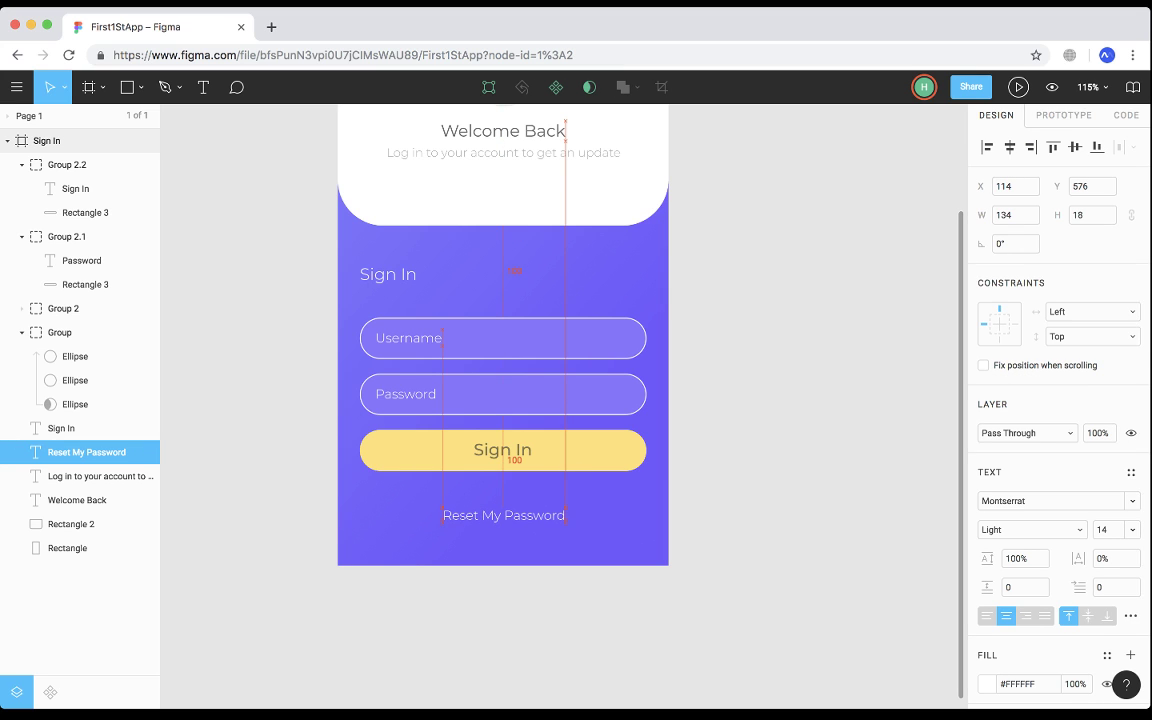
{"action": "left_click", "coordinate": [746, 456]}
Review the whole Sign In frame, checking the "Reset My Password" text and the Username and Password field groups.
{"action": "scroll", "coordinate": [746, 456], "scroll_direction": "down", "scroll_amount": 3}
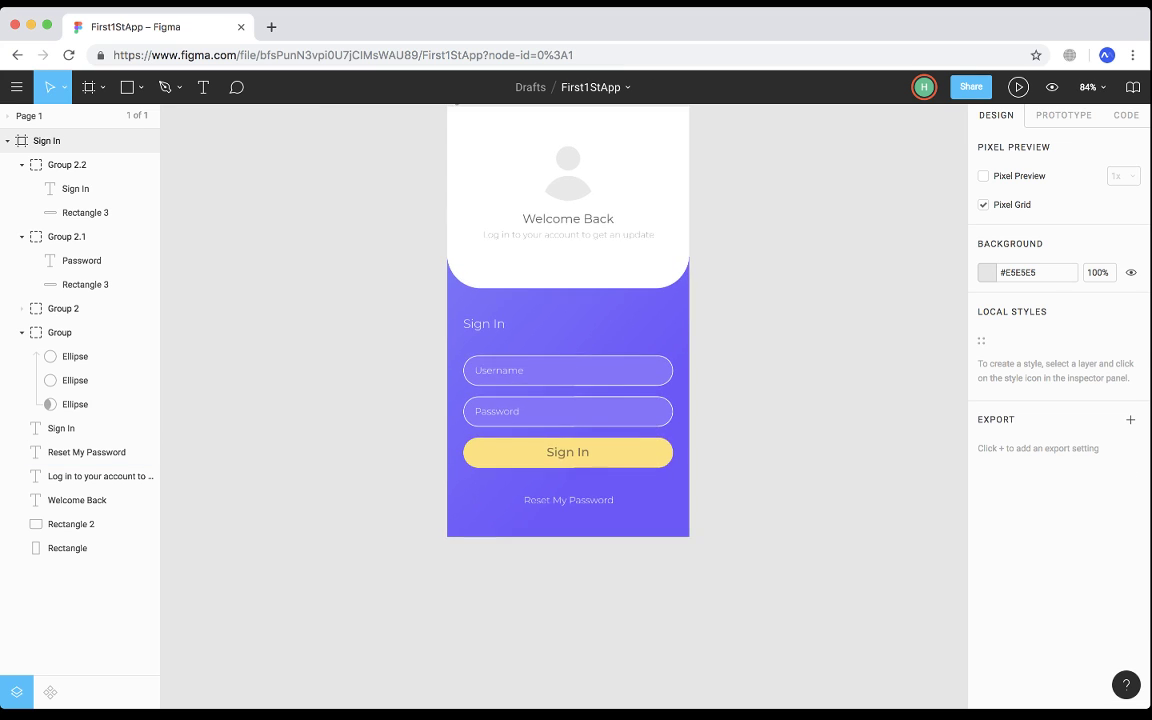
{"action": "scroll", "coordinate": [746, 456], "scroll_direction": "up", "scroll_amount": 2}
{"action": "scroll", "coordinate": [746, 456], "scroll_direction": "right", "scroll_amount": 2}
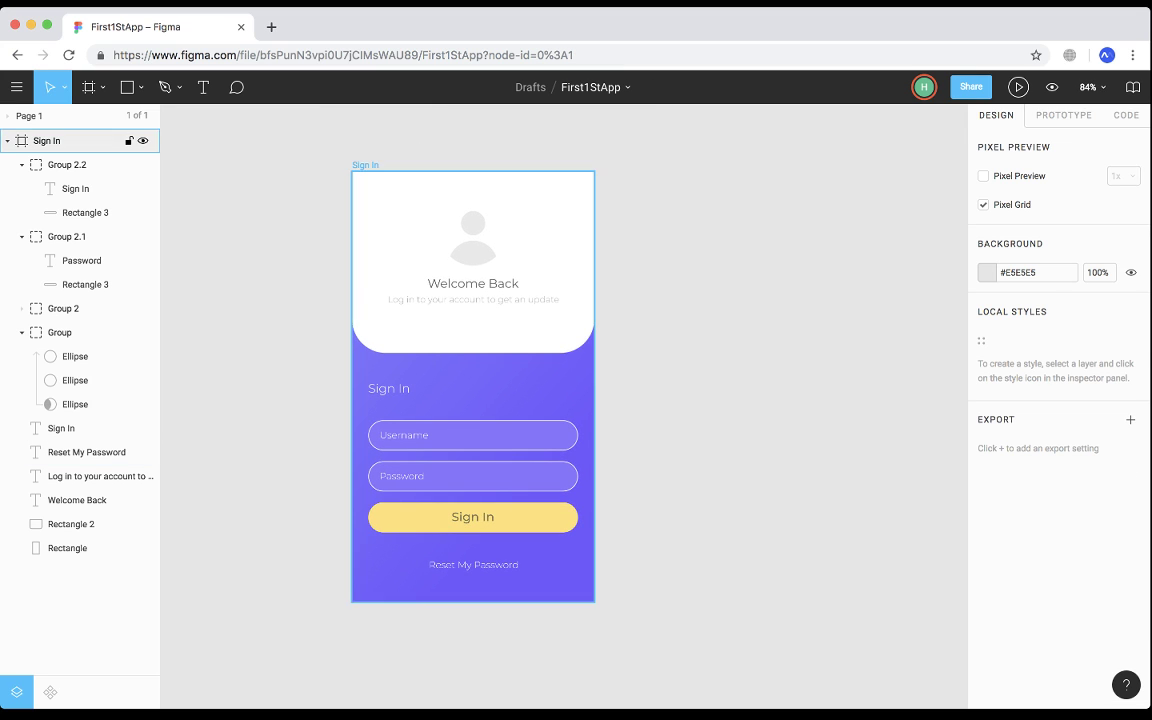
{"action": "left_click", "coordinate": [87, 452]}
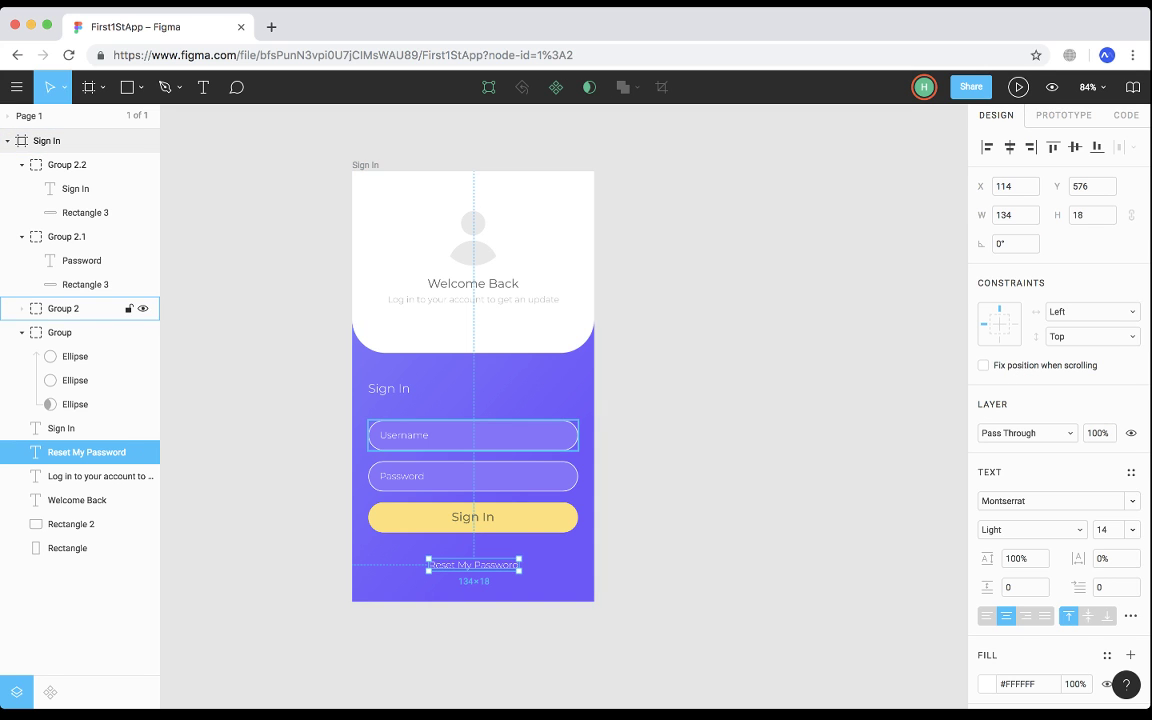
{"action": "left_click", "coordinate": [63, 308]}
{"action": "left_click", "coordinate": [66, 236], "text": "shift"}
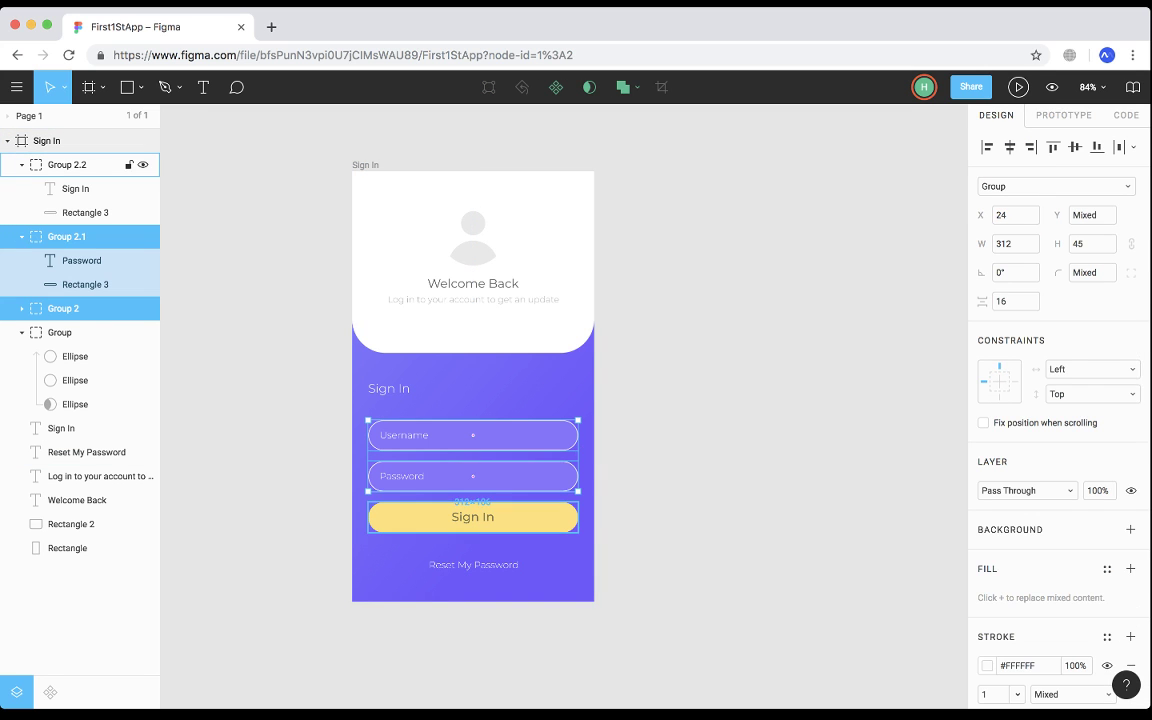
{"action": "key", "text": "Escape"}
{"action": "scroll", "coordinate": [690, 506], "scroll_direction": "right", "scroll_amount": 1}
{"action": "scroll", "coordinate": [690, 506], "scroll_direction": "up", "scroll_amount": 3}
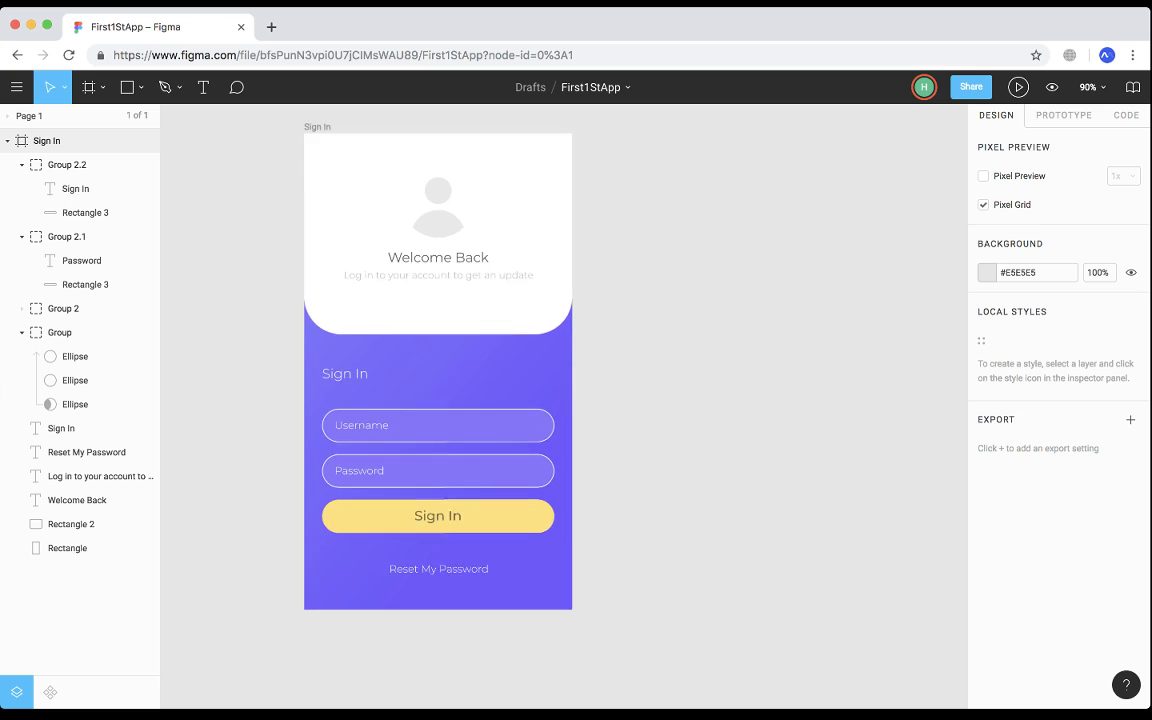
Reopen the First1StApp file from the recent files and present the Sign In screen as a prototype.
{"action": "scroll", "coordinate": [480, 400], "scroll_direction": "left", "scroll_amount": 5}
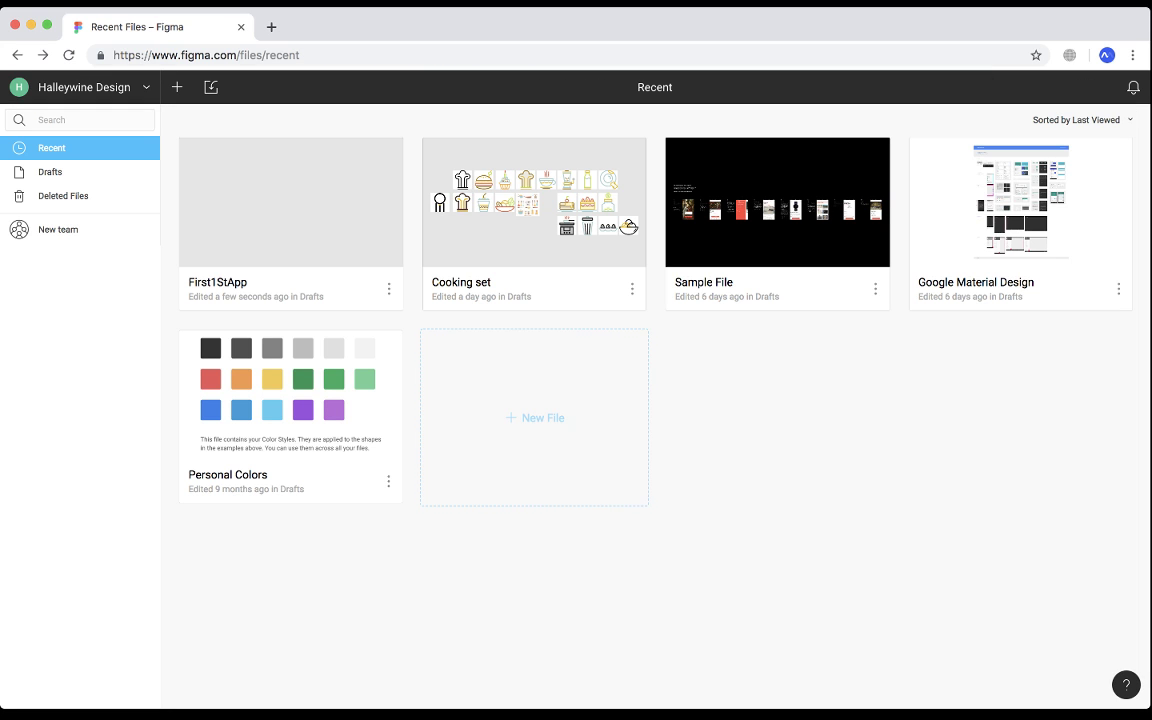
{"action": "double_click", "coordinate": [291, 215]}
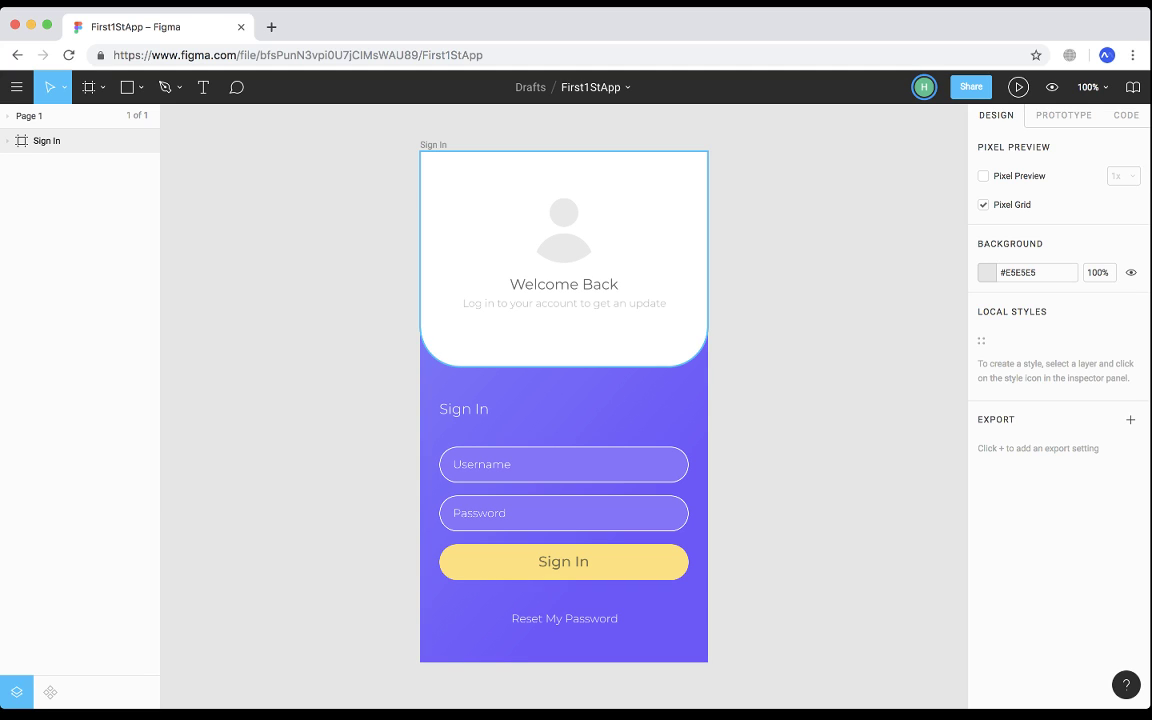
{"action": "left_click", "coordinate": [1018, 87]}
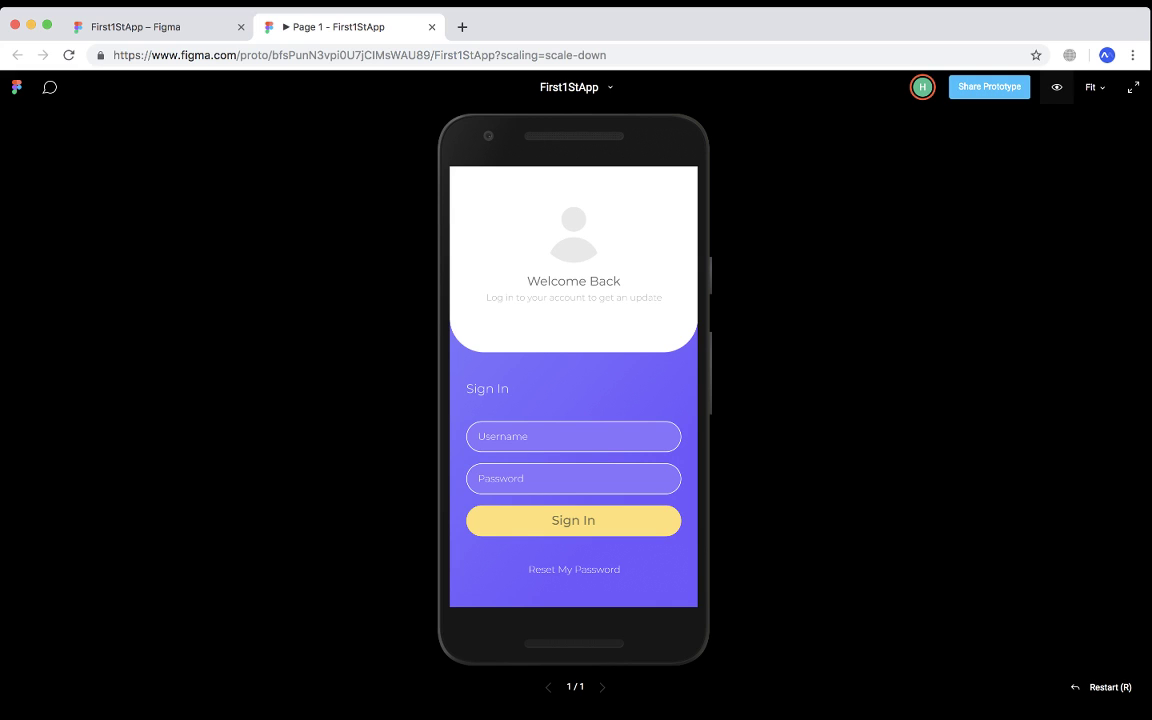
{"action": "left_click", "coordinate": [1056, 87]}
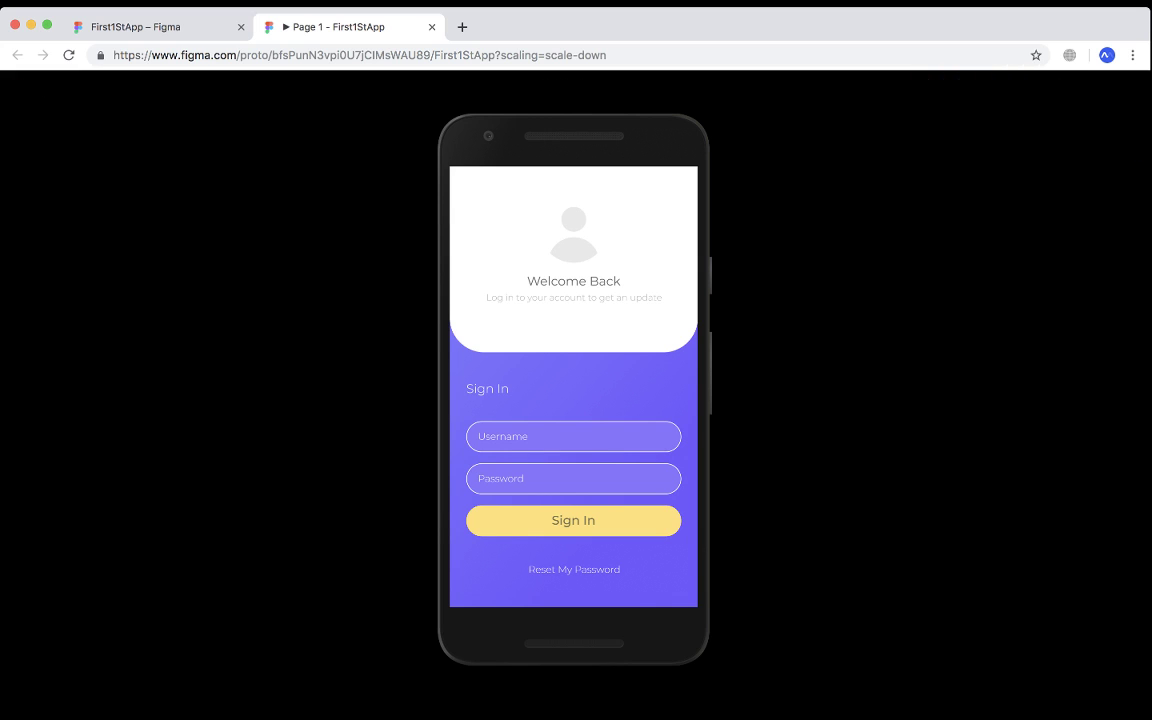
Copy the prototype's view-only share link and close the presentation to return to the design file.
{"action": "left_click", "coordinate": [989, 87]}
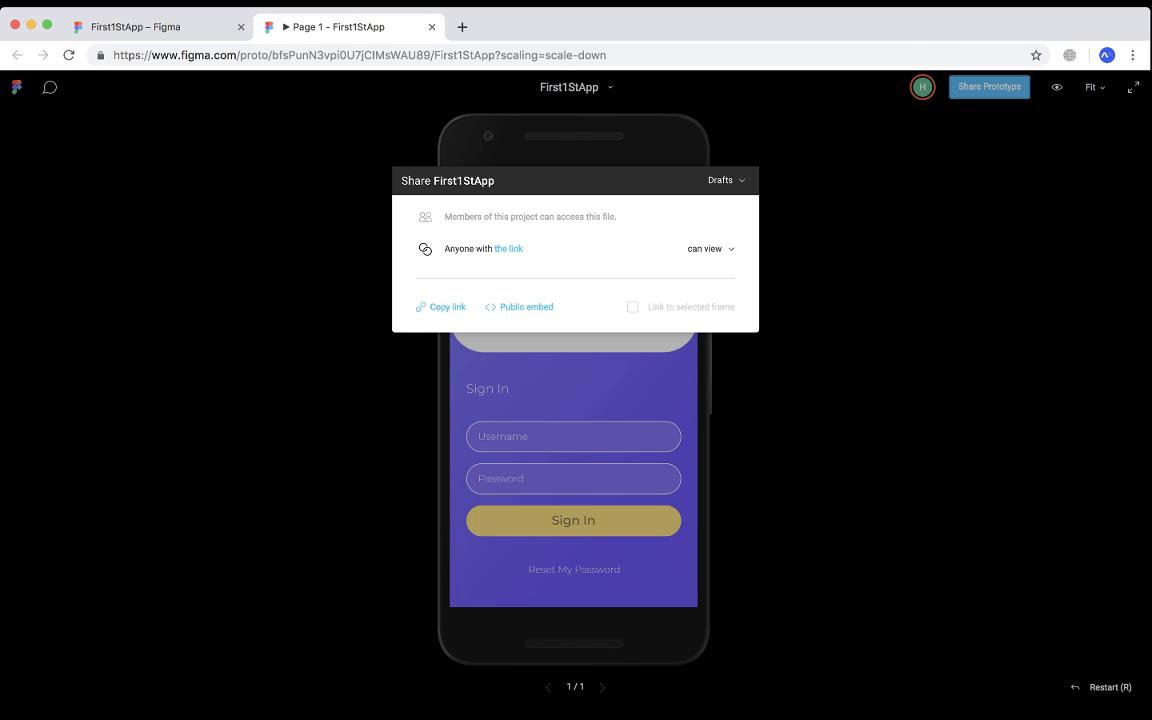
{"action": "left_click", "coordinate": [447, 307]}
{"action": "key", "text": "super+Tab"}
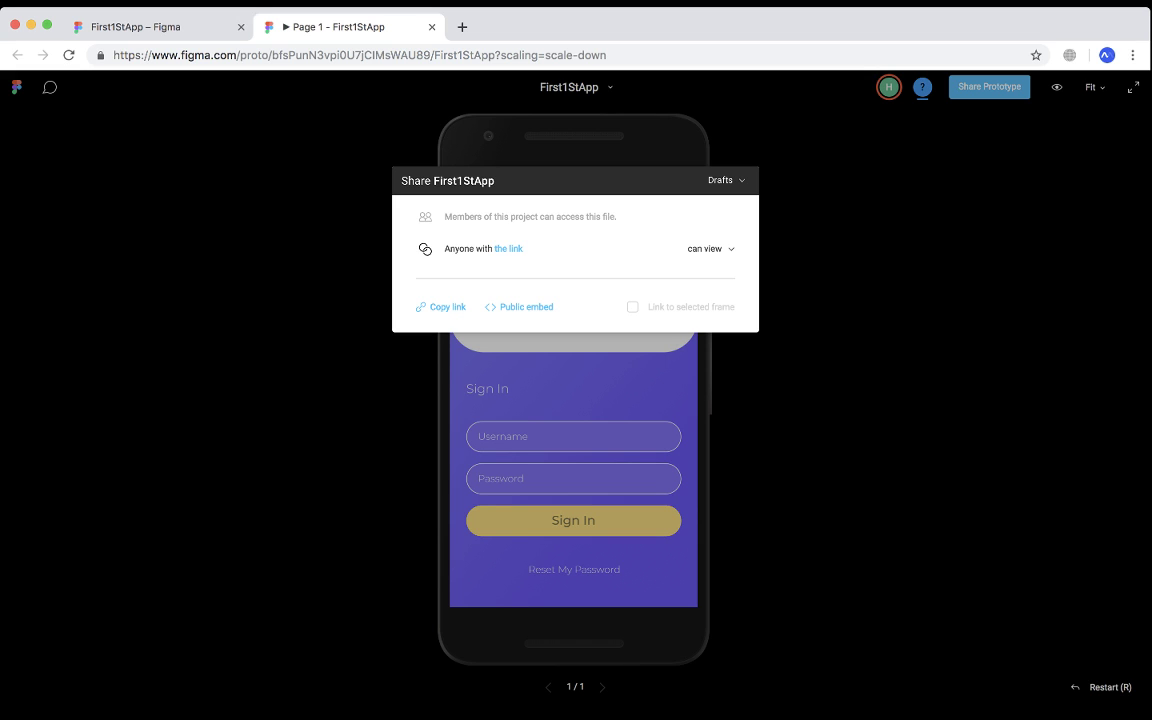
{"action": "key", "text": "Escape"}
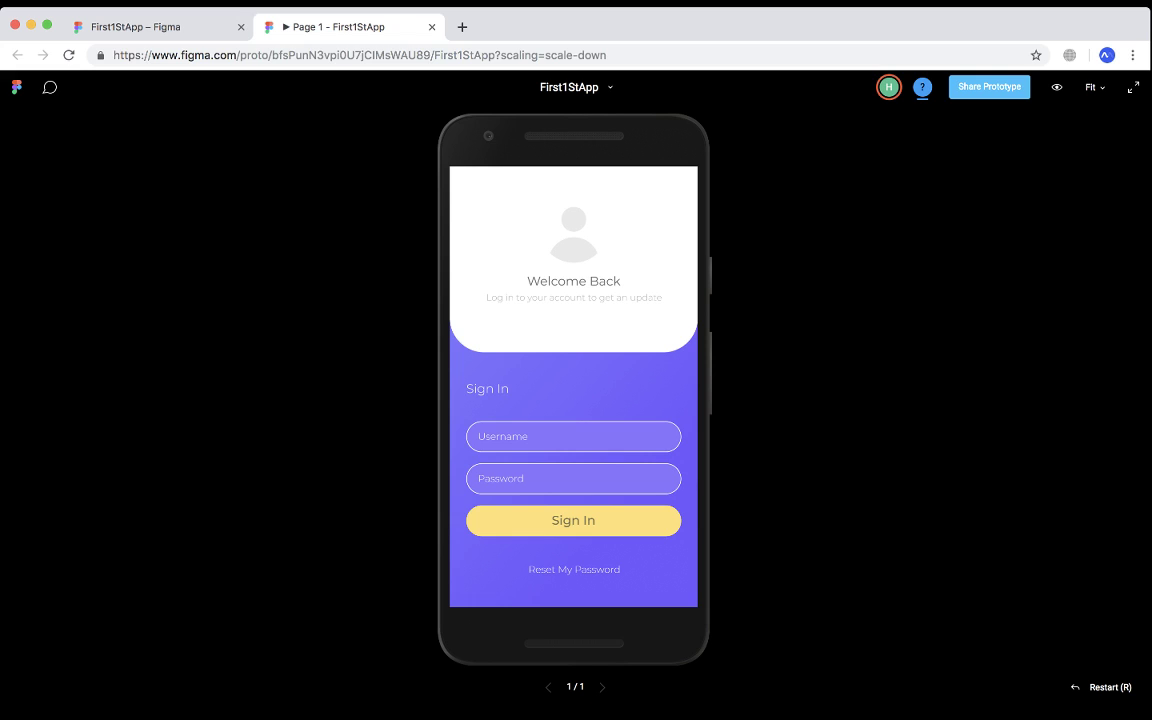
{"action": "key", "text": "super+w"}
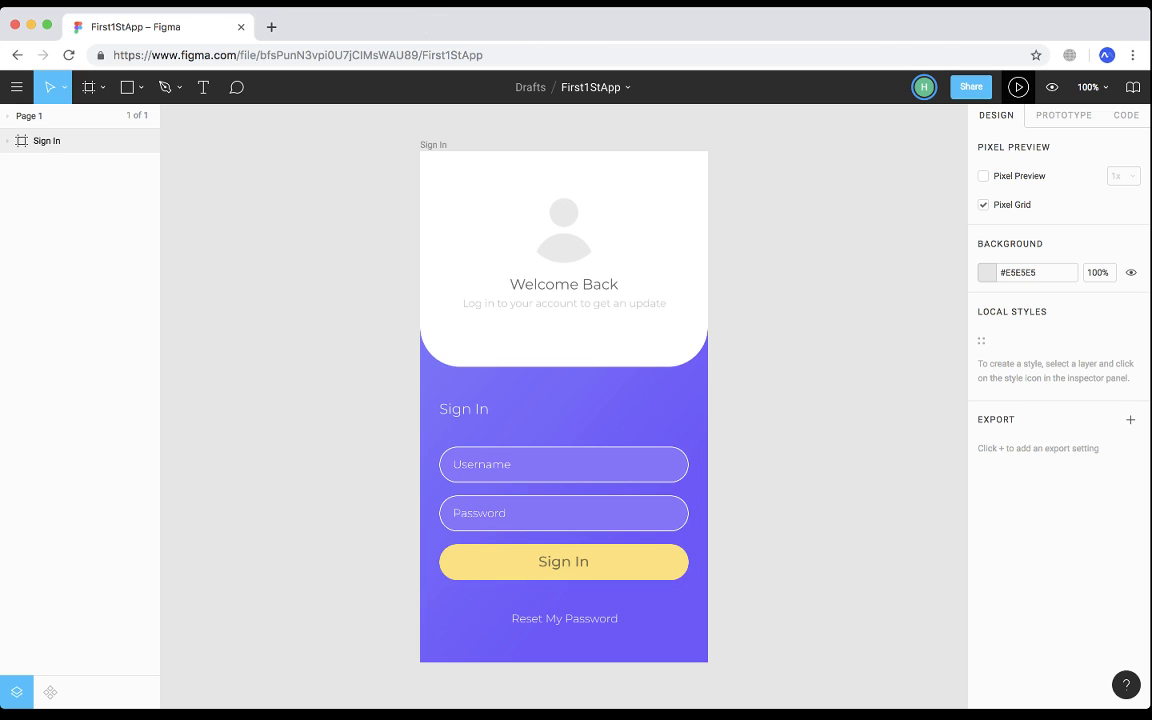